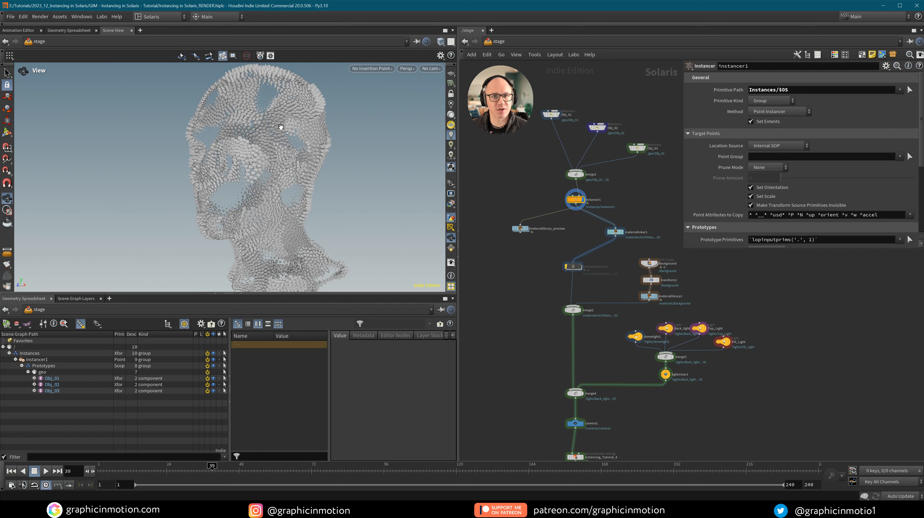
Scrub the timeline back to preview the finished rock-instanced head at earlier frames.
drag(213, 465, 165, 471)
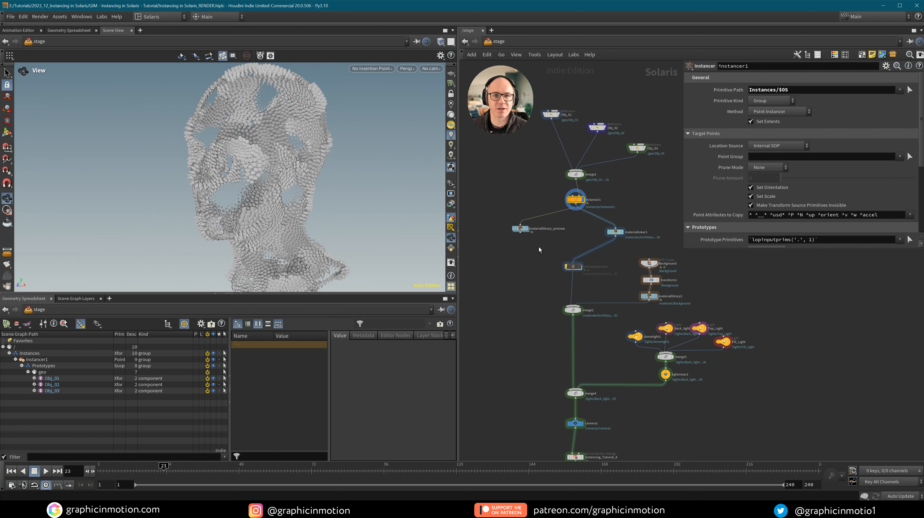
mouse_move(162, 469)
mouse_down()
mouse_move(99, 468)
mouse_move(160, 468)
mouse_up()
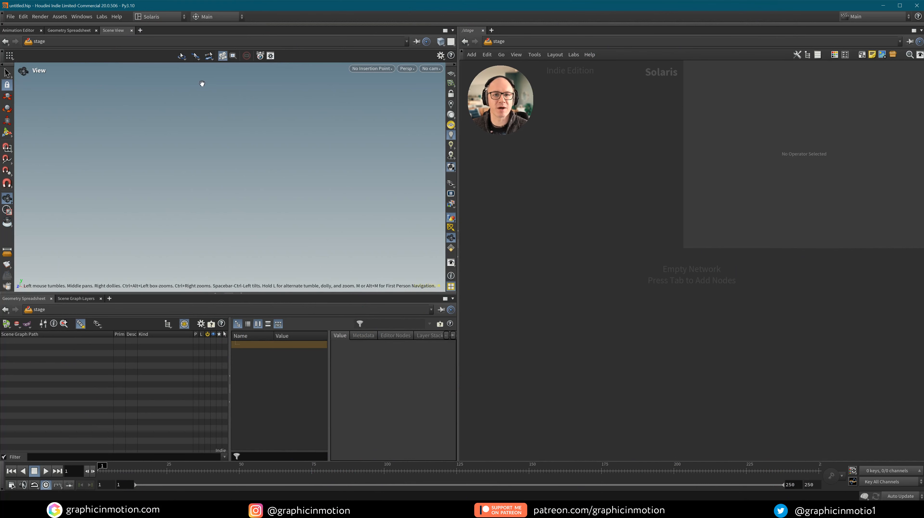
Save the scene as Instancing in Solaris_Tutorial_01.hiplc, overwriting the existing file.
click(10, 16)
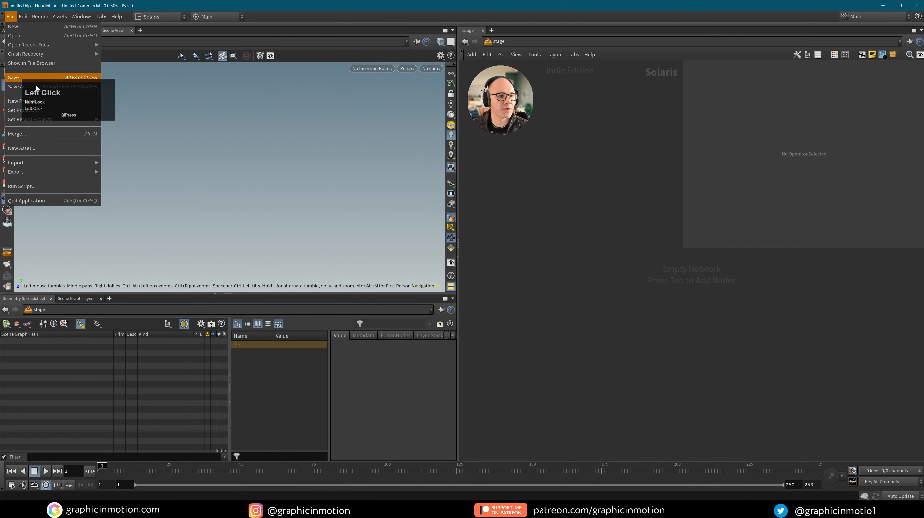
click(13, 86)
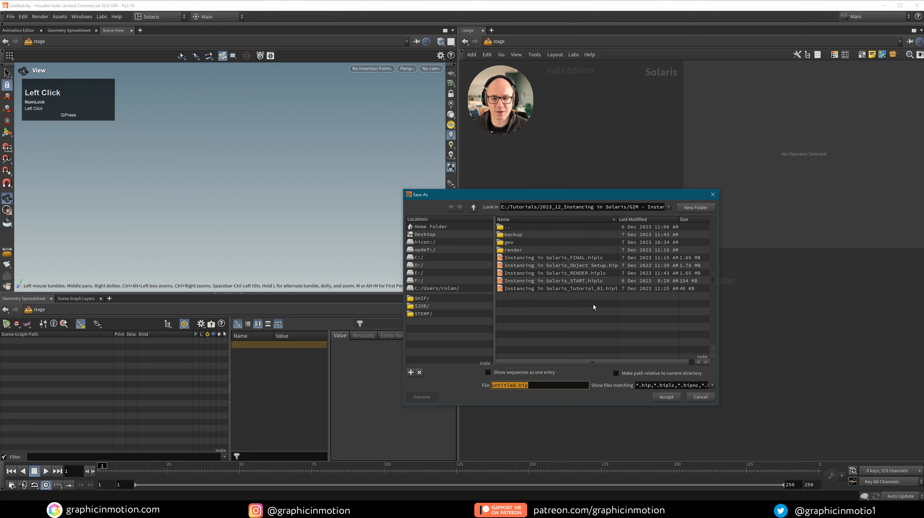
click(560, 288)
click(666, 396)
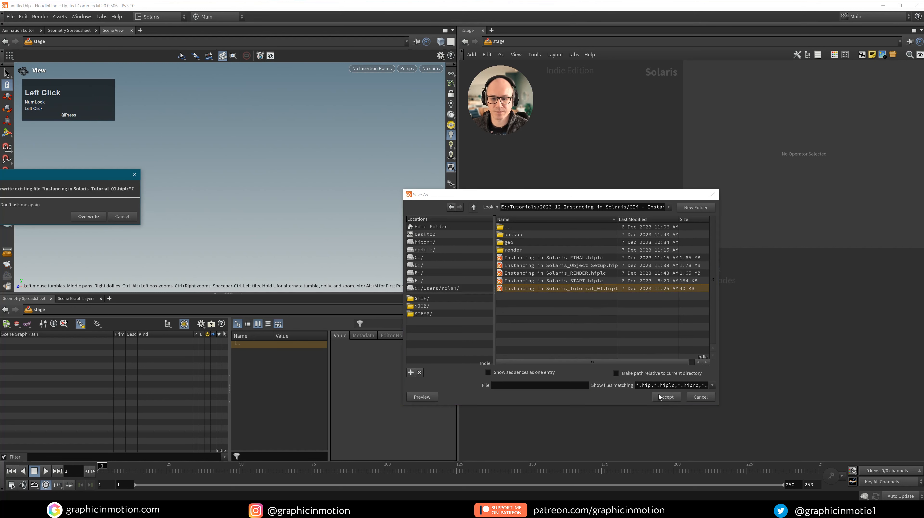
click(89, 216)
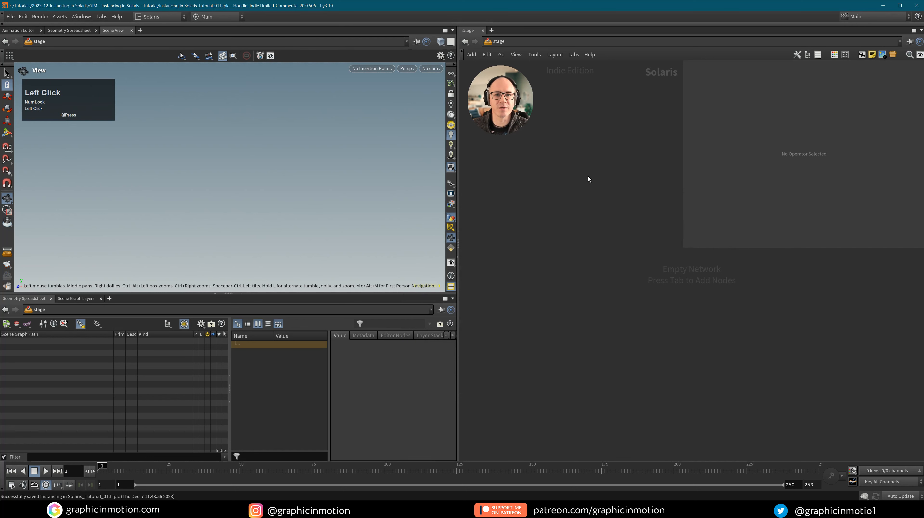
click(573, 252)
Add a Reference node and browse its File Pattern to Obj_01.usd.
key(Tab)
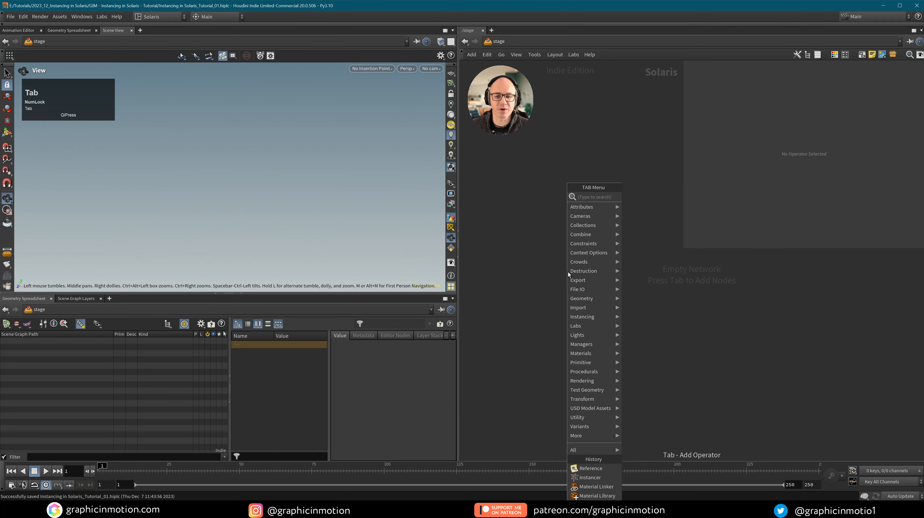
text(refe)
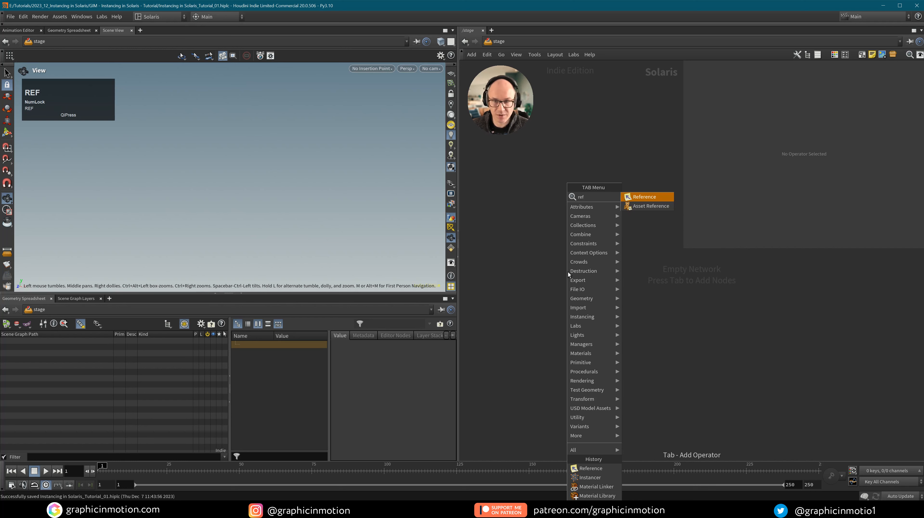
click(648, 198)
click(567, 242)
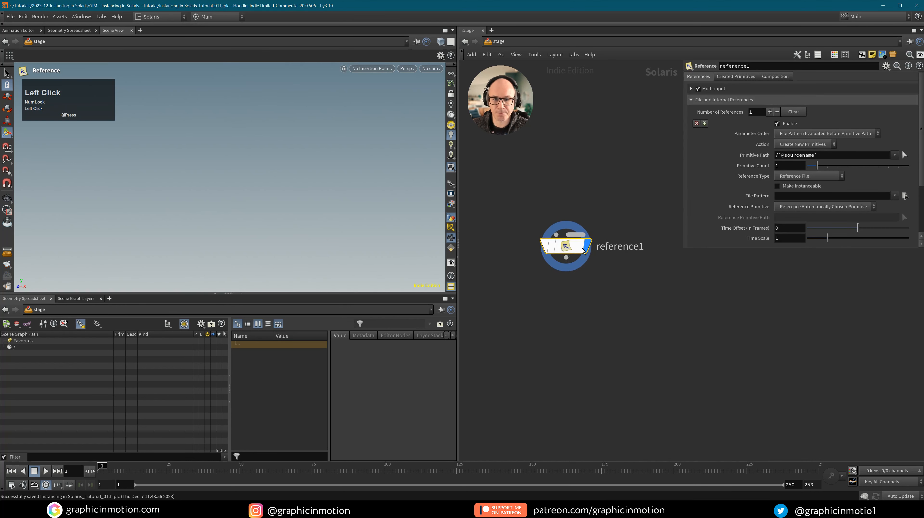
click(904, 196)
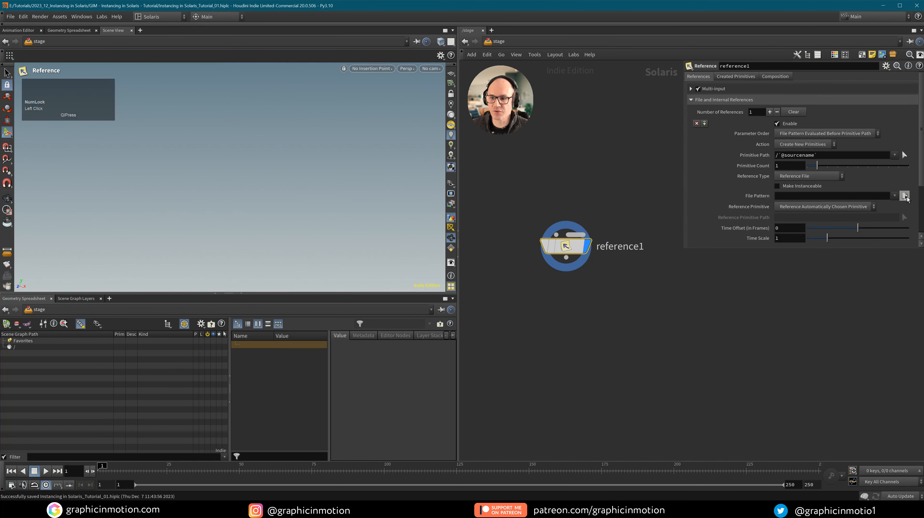
drag(711, 247, 639, 233)
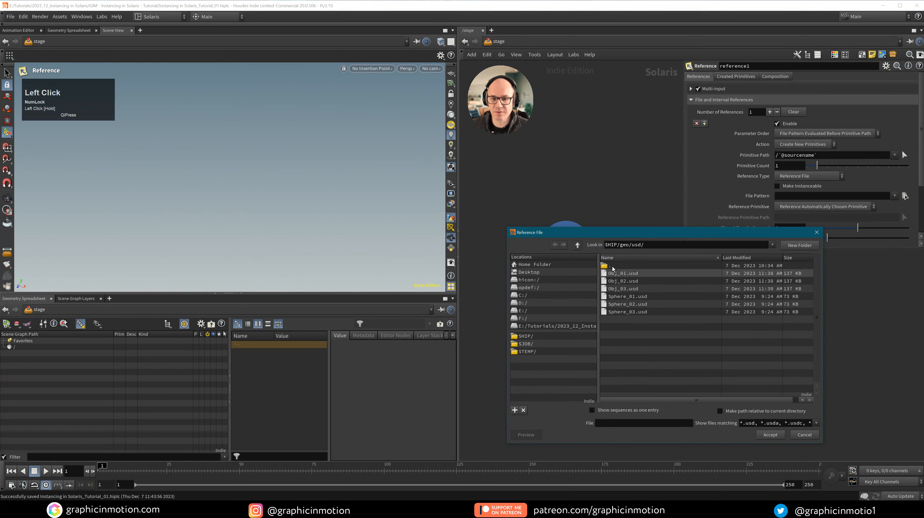
click(622, 273)
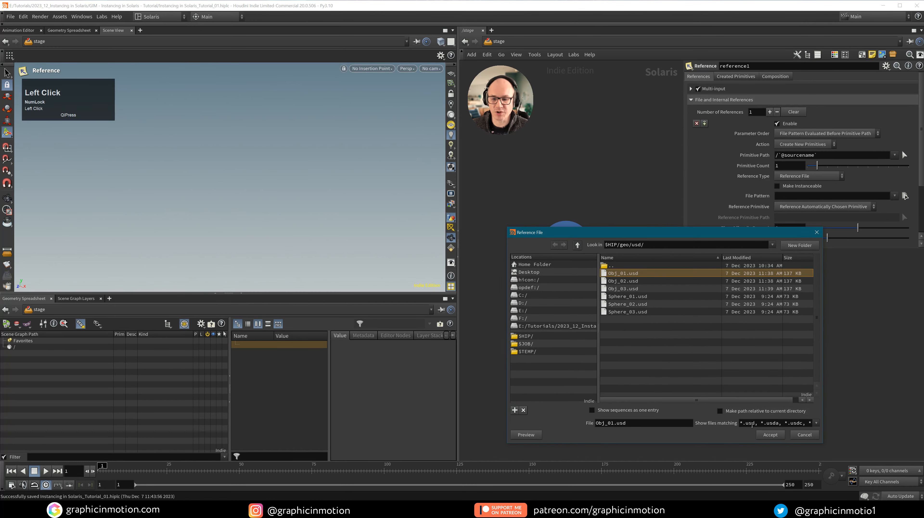
click(770, 434)
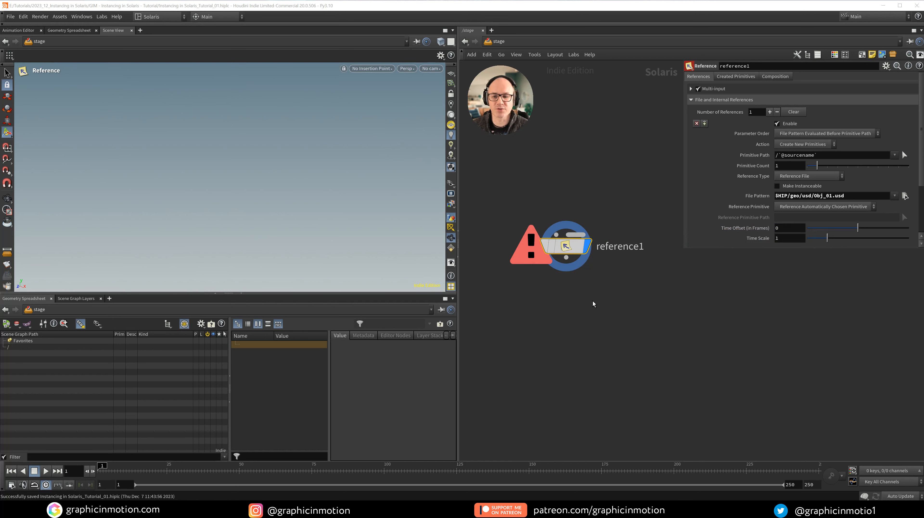
Wrap the File Pattern in double quotes as "$HIP/geo/usd/Obj_01.usd" so the rock loads.
click(777, 196)
text(")
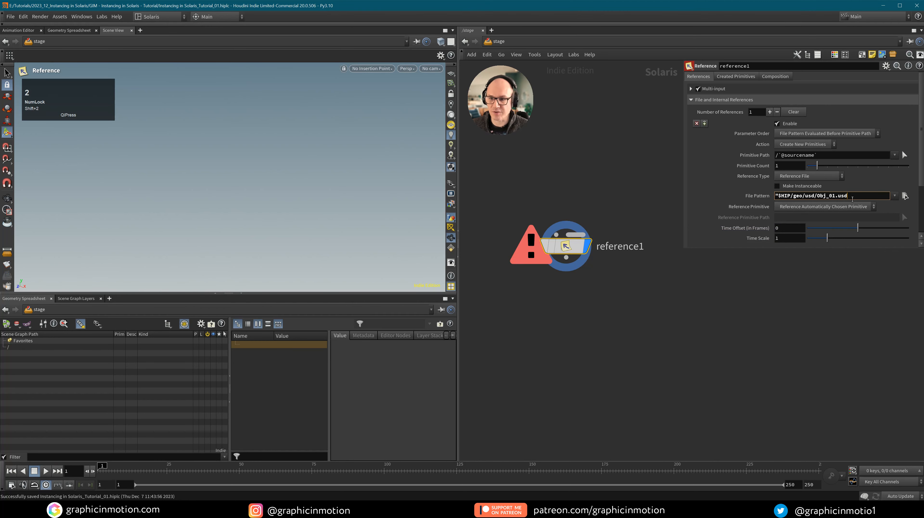
text(")
click(819, 288)
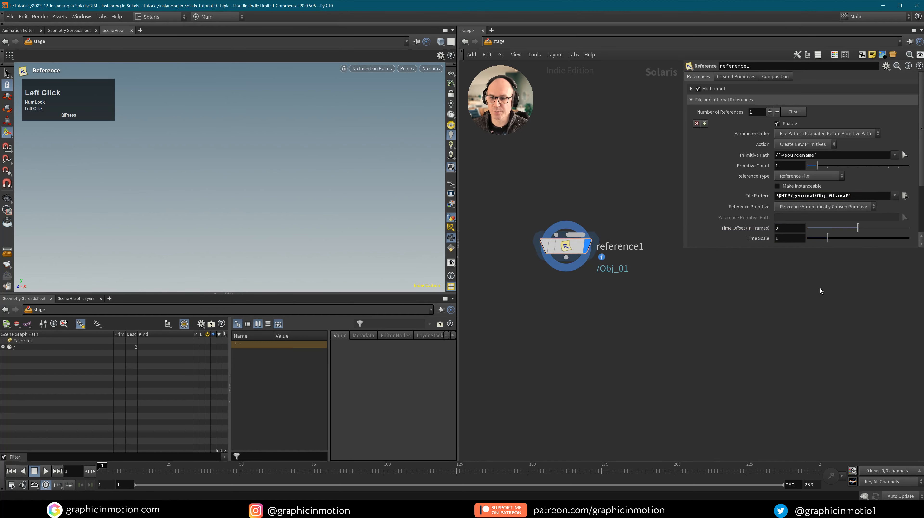
click(570, 250)
click(779, 196)
key(BackSpace)
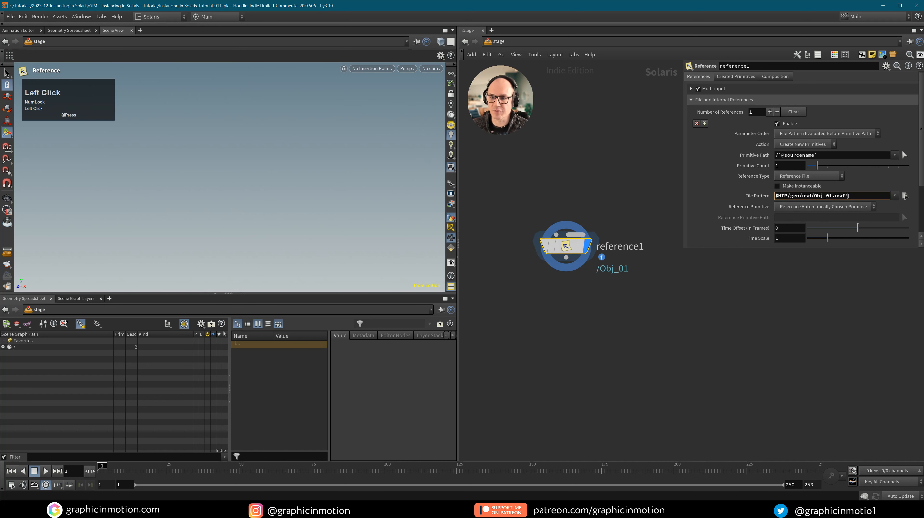
click(791, 293)
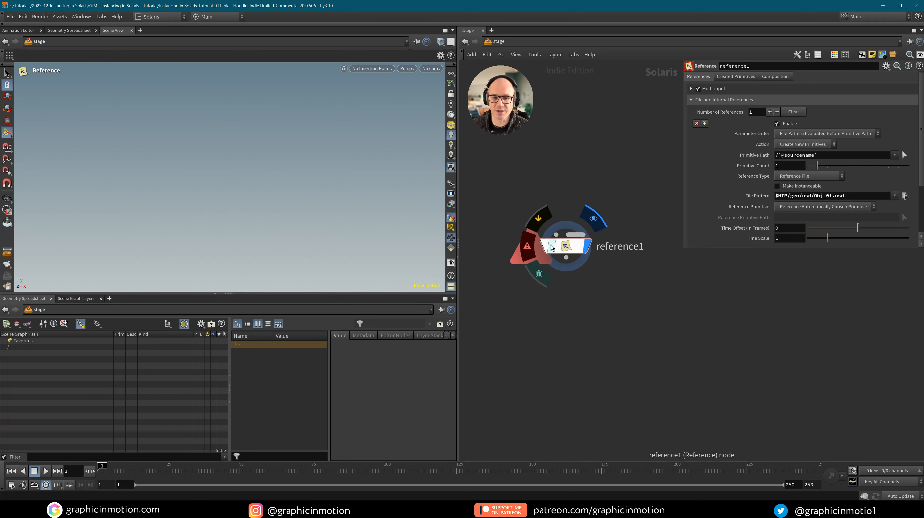
click(776, 195)
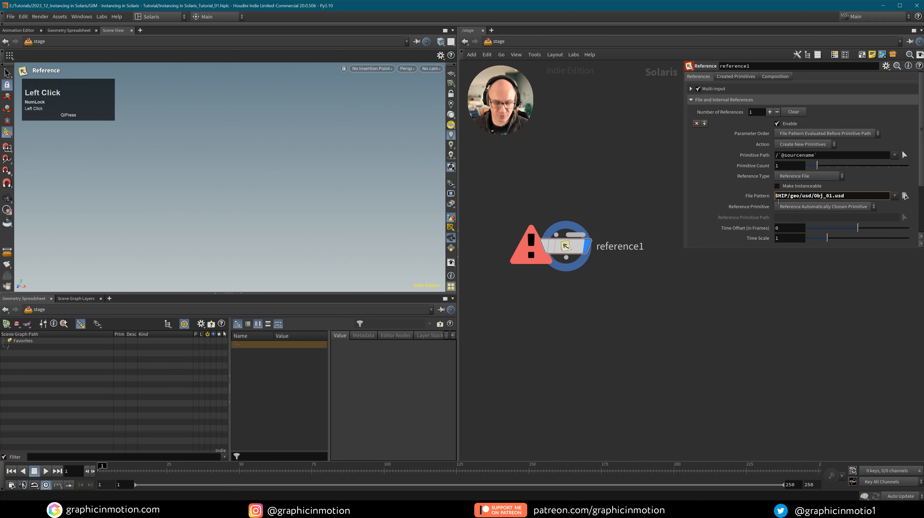
text(")
click(850, 196)
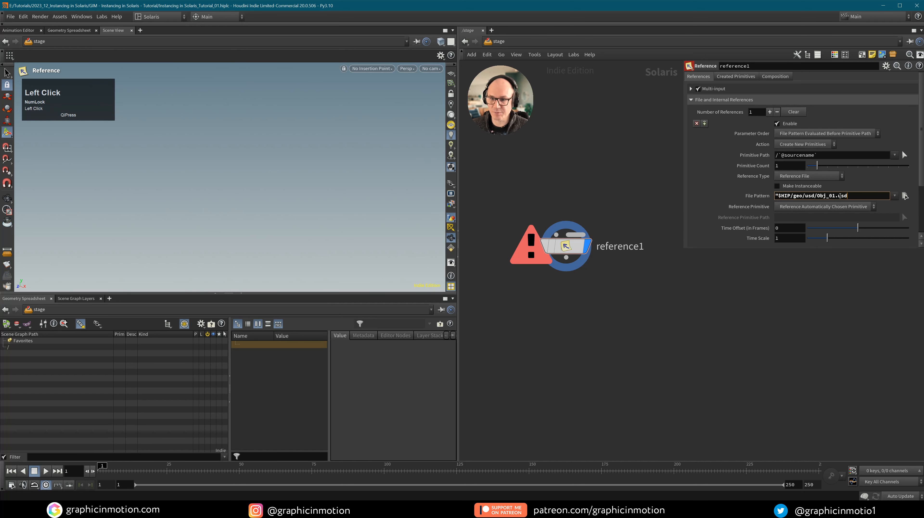
text(")
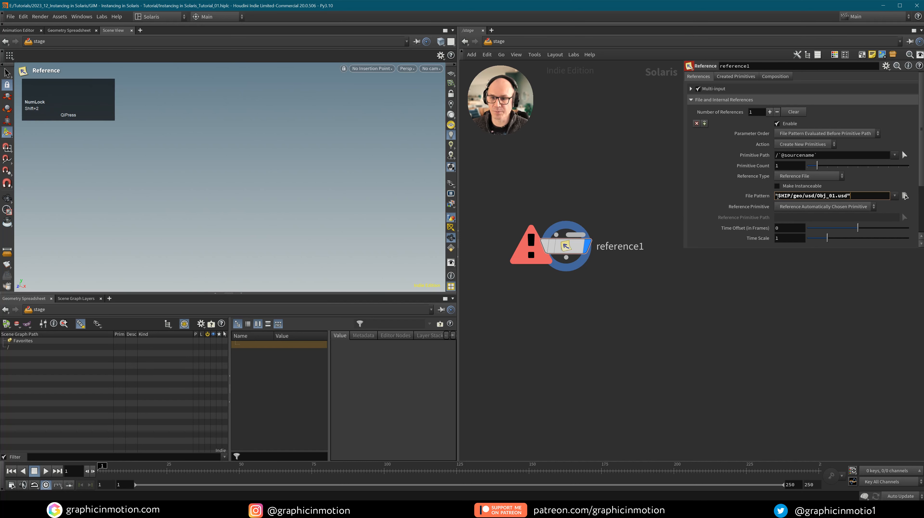
click(497, 245)
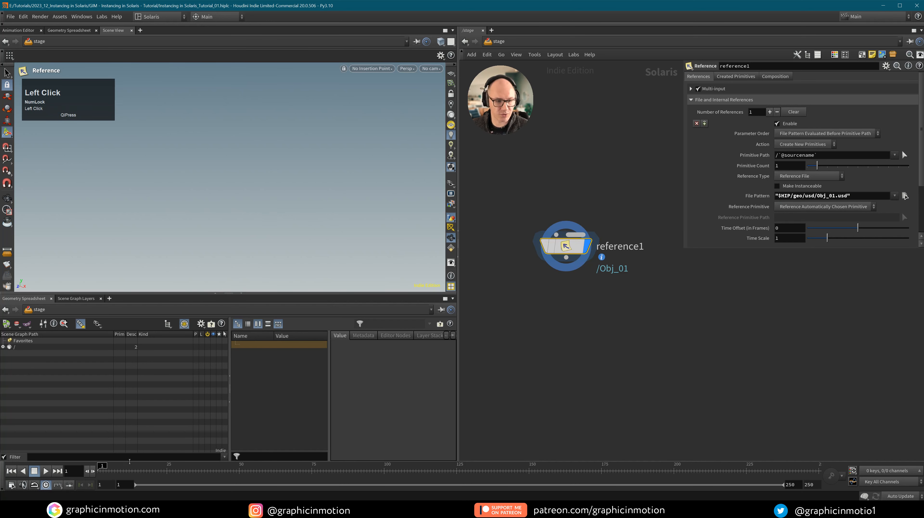
Scrub to a frame where the Obj_01 rock appears and frame it in the viewport.
drag(105, 469, 123, 470)
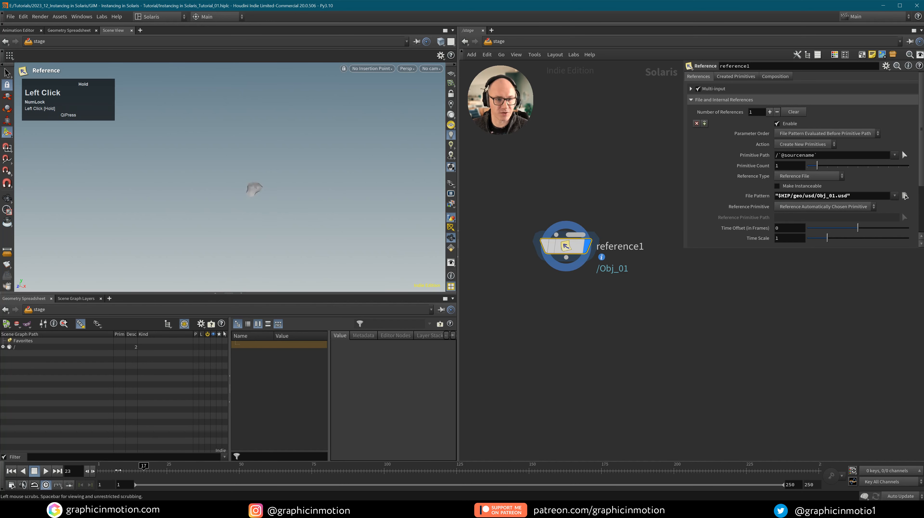
alt+right_drag(254, 189, 270, 212)
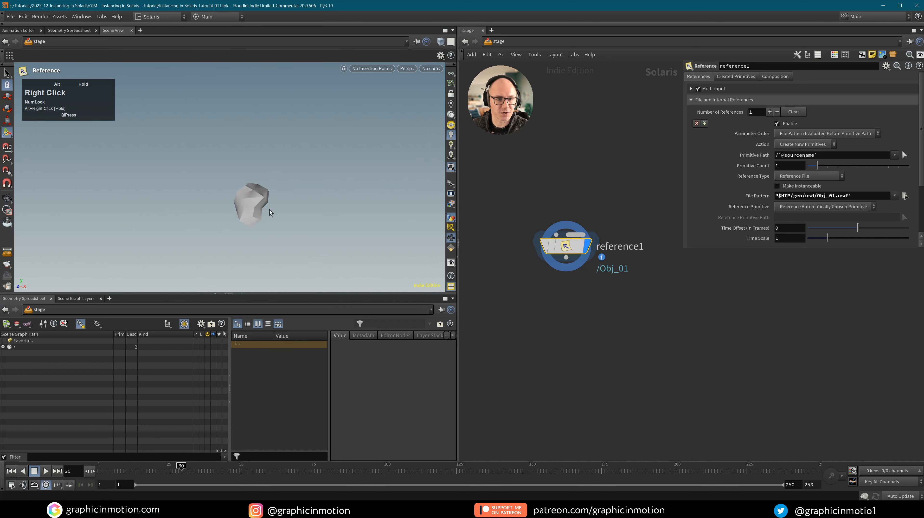
middle_drag(270, 212, 254, 203)
drag(254, 203, 221, 191)
click(98, 470)
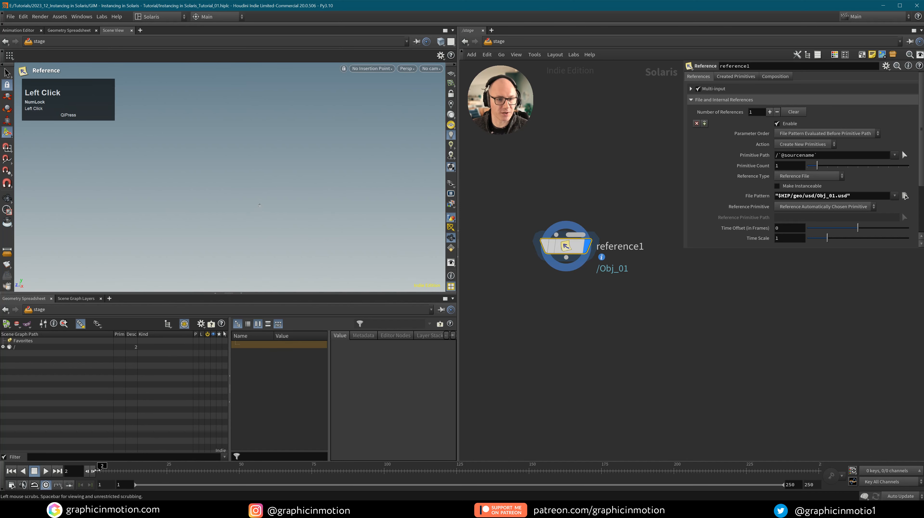
drag(97, 470, 167, 475)
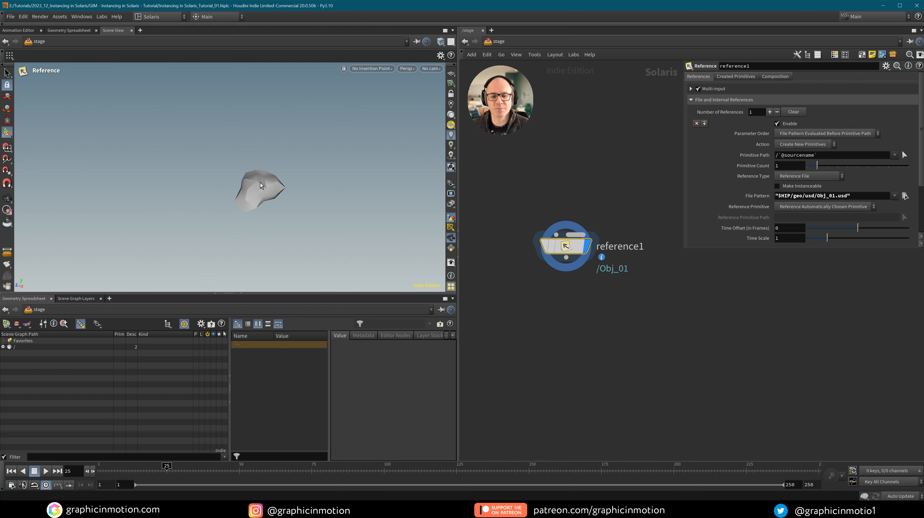
Rename the reference node Obj_01 and set its Primitive Path to geo/$OS.
click(629, 250)
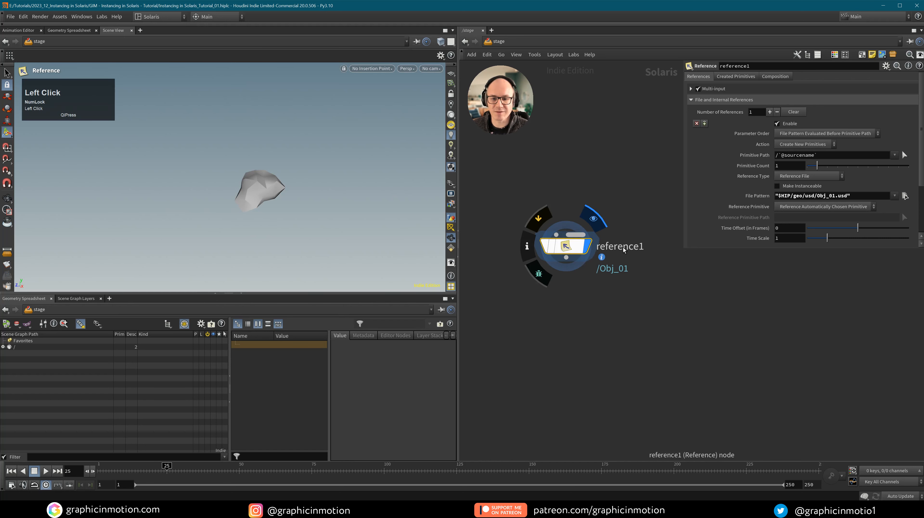
double_click(626, 246)
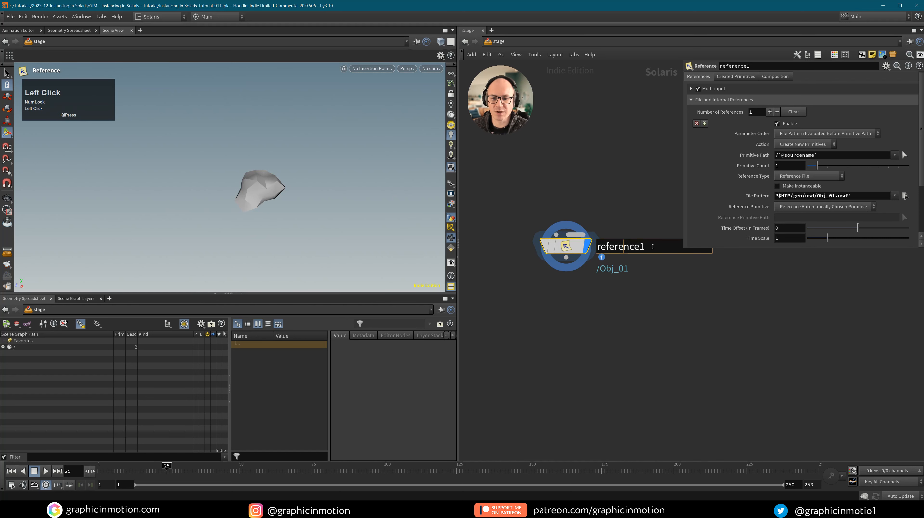
text(Obj_01)
click(592, 258)
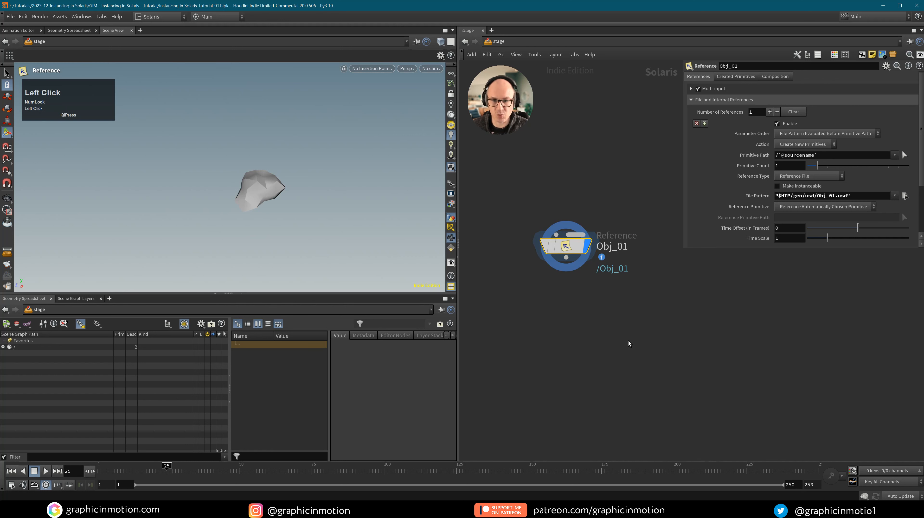
click(776, 156)
text(ge)
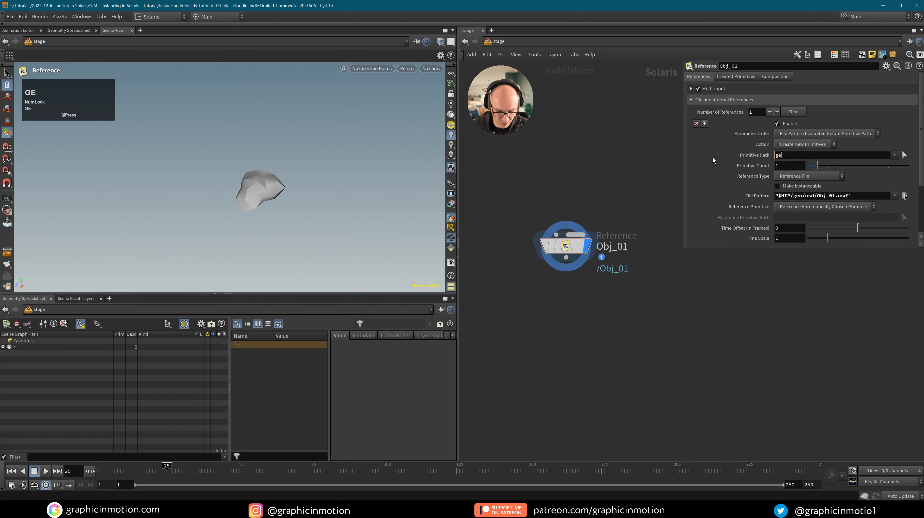
text(o/)
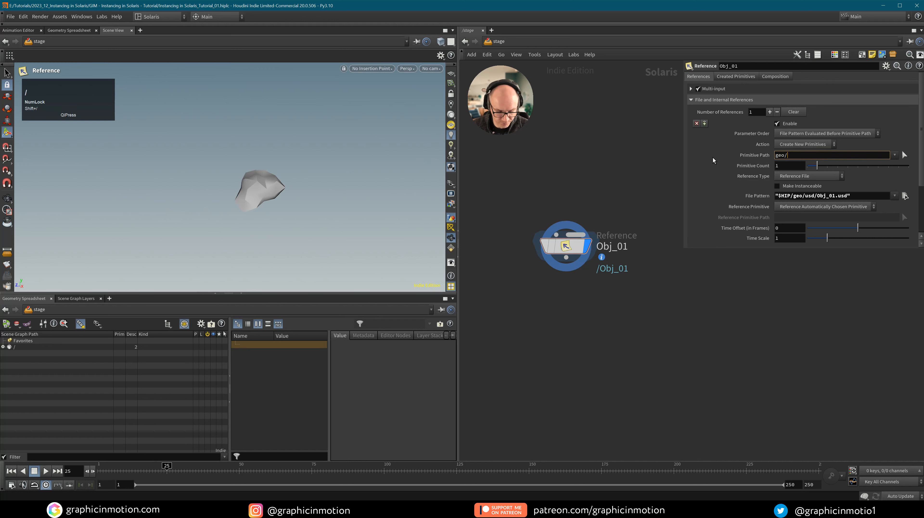
text($OS)
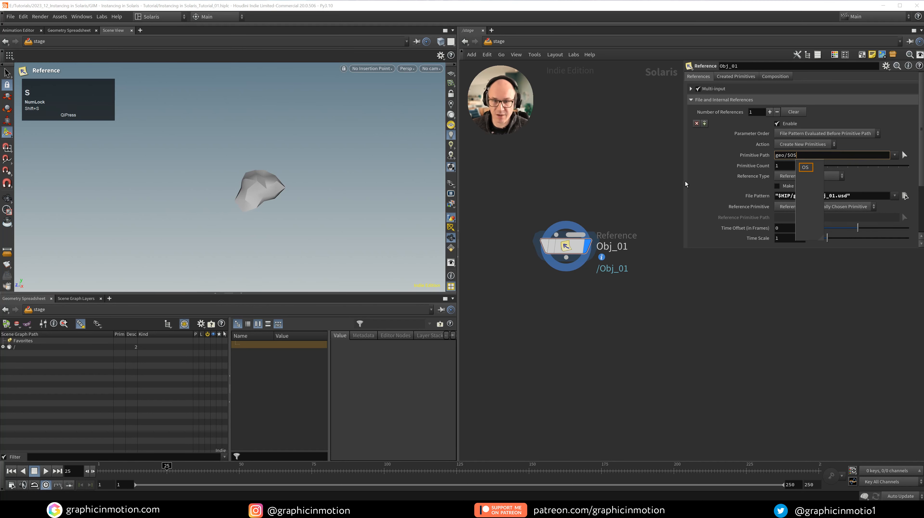
click(728, 324)
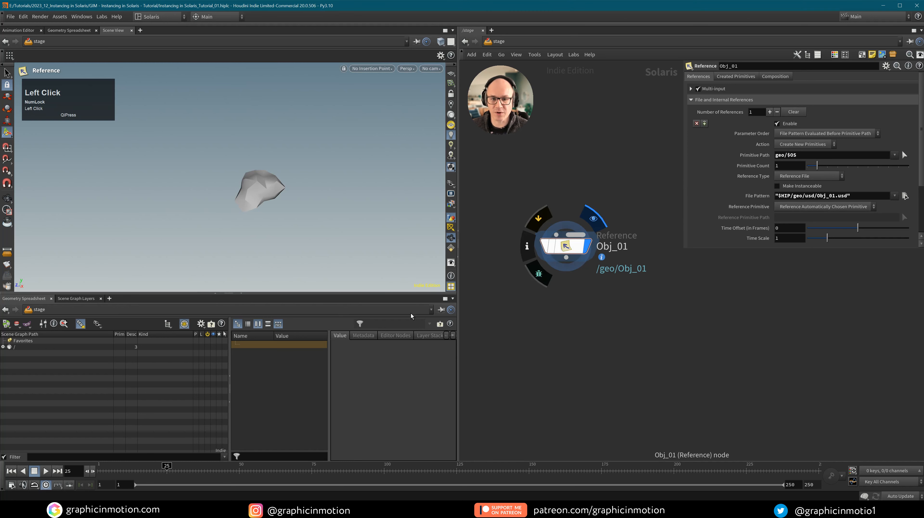
Expand the scene graph to /geo/Obj_01 and duplicate the node as Obj_02.
click(3, 347)
click(9, 353)
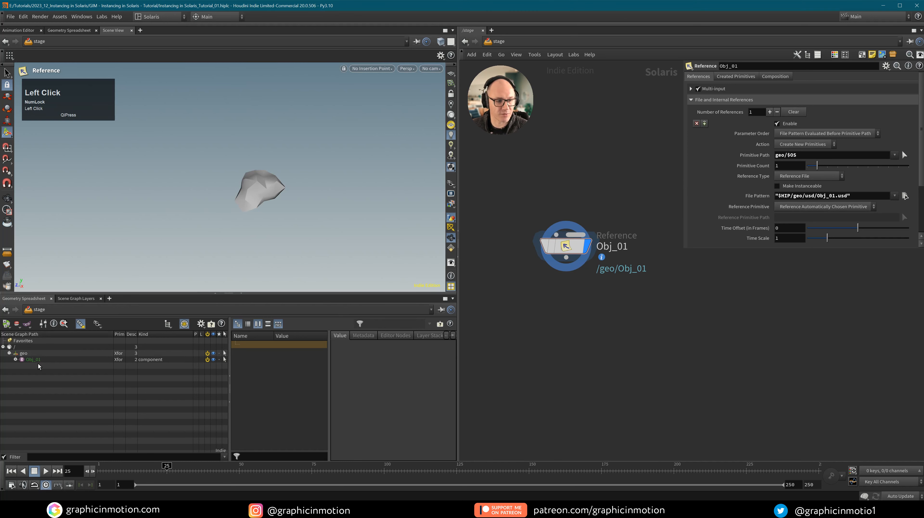
click(31, 360)
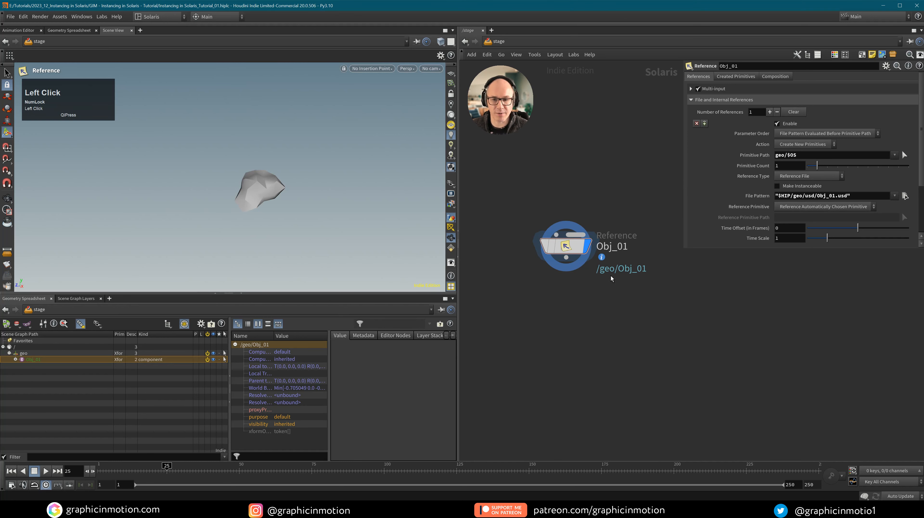
mouse_move(564, 246)
alt+drag(566, 246, 663, 305)
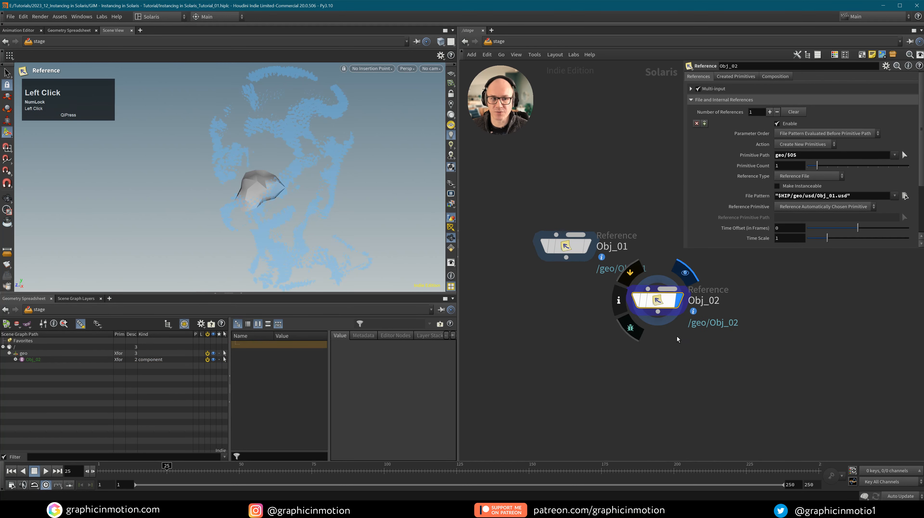
Reset the viewport and change Obj_02's File Pattern to Obj_02.usd.
click(508, 228)
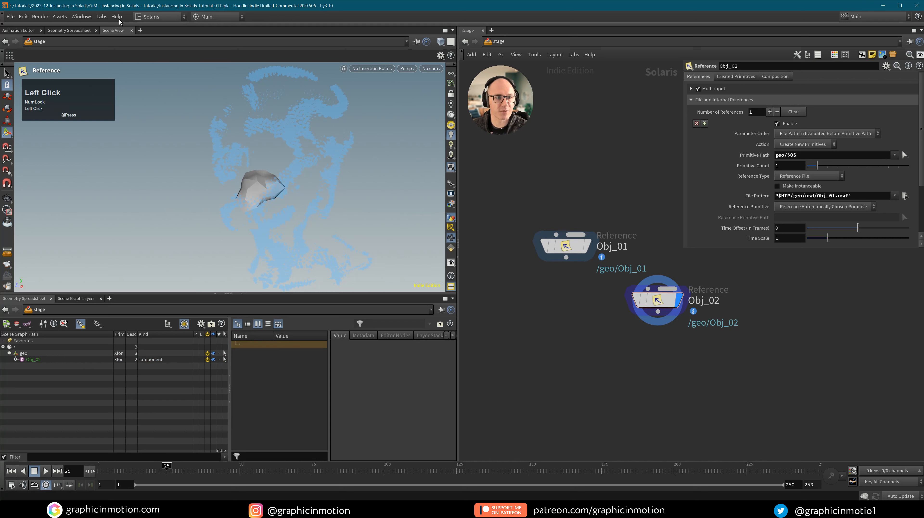
click(102, 17)
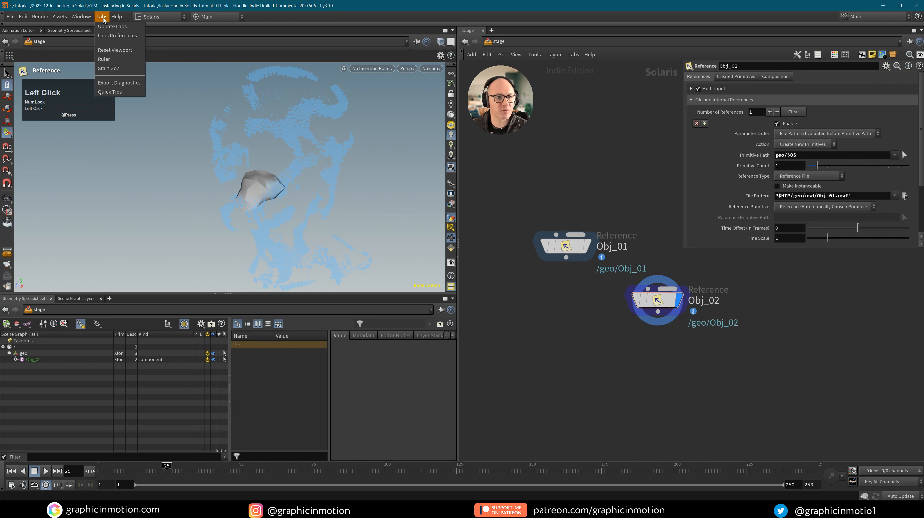
click(110, 51)
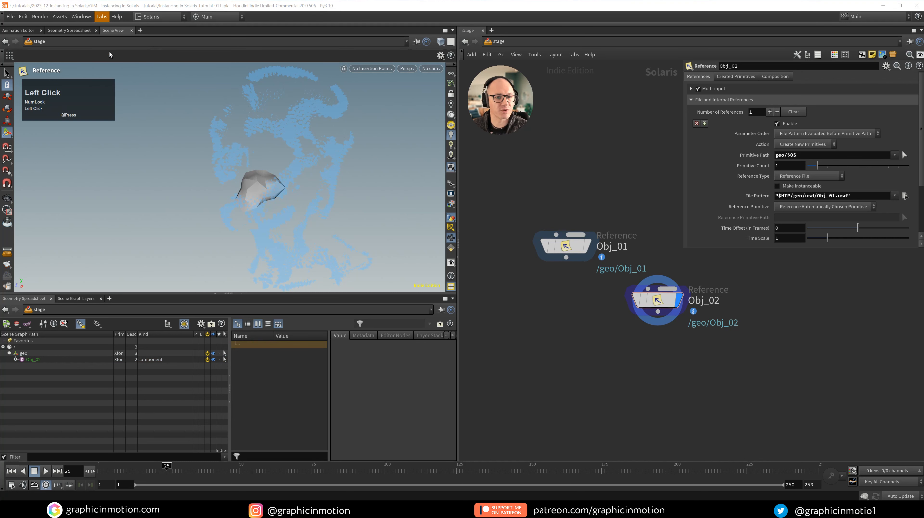
click(656, 300)
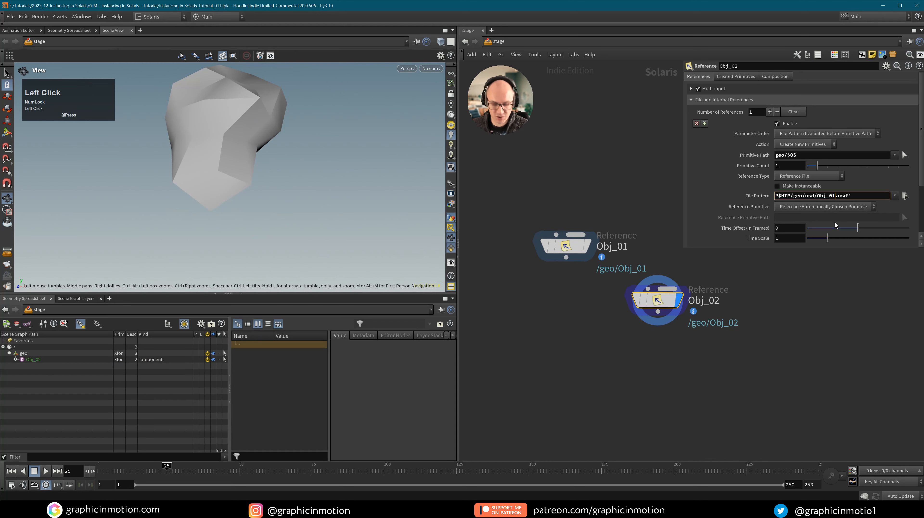
key(BackSpace)
text(2)
key(Return)
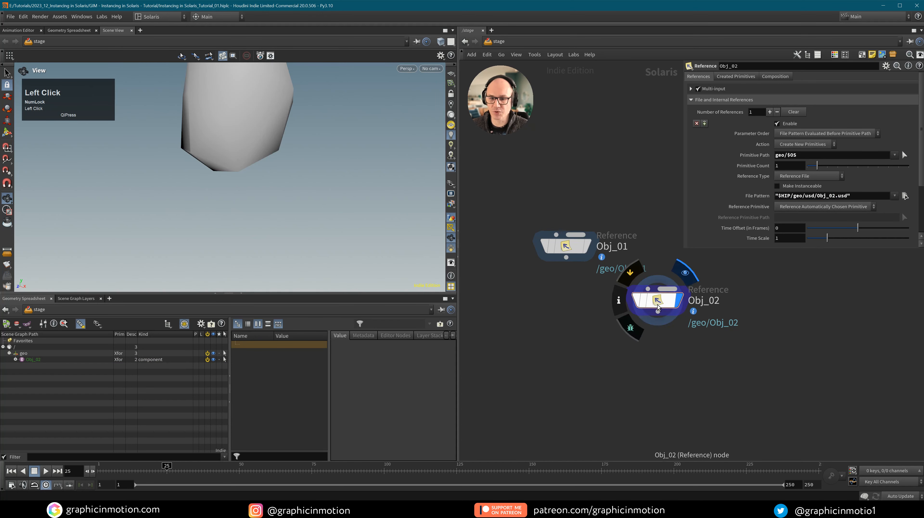
Preview the Obj_02 rock across frames, then duplicate Obj_02 as Obj_03.
right_drag(256, 115, 187, 377)
mouse_move(181, 465)
mouse_down()
mouse_move(147, 465)
mouse_move(159, 466)
mouse_up()
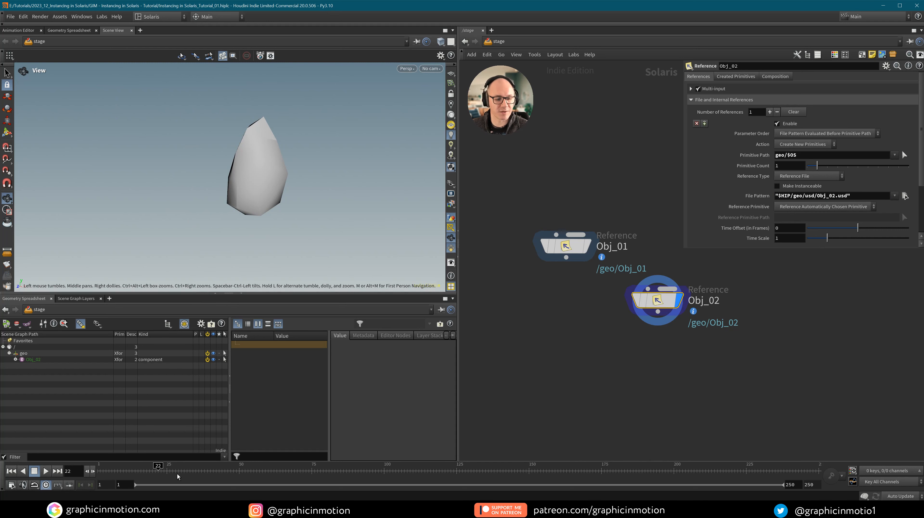
mouse_move(162, 473)
mouse_down()
mouse_move(123, 471)
mouse_move(217, 480)
mouse_move(207, 479)
mouse_up()
alt+drag(657, 300, 741, 351)
Place the Obj_03 copy, switch its File Pattern to Obj_03.usd, and scrub to check it.
click(763, 349)
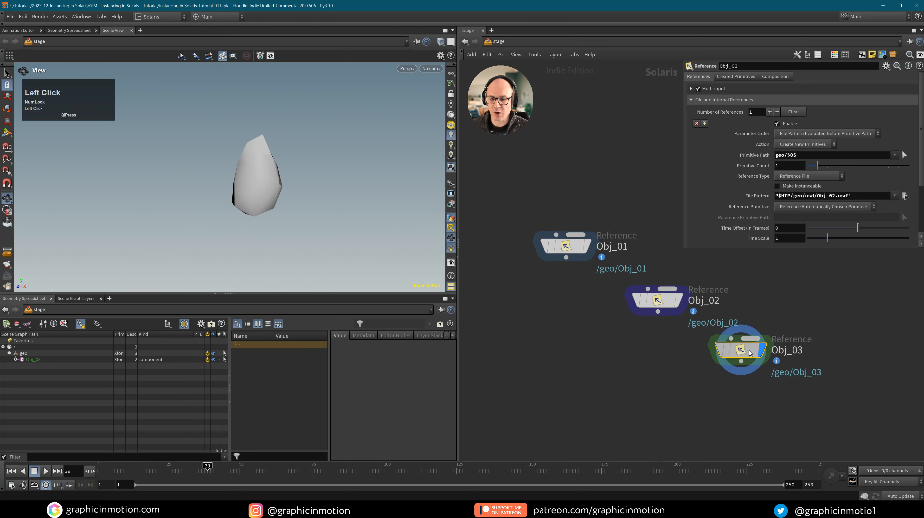
click(835, 196)
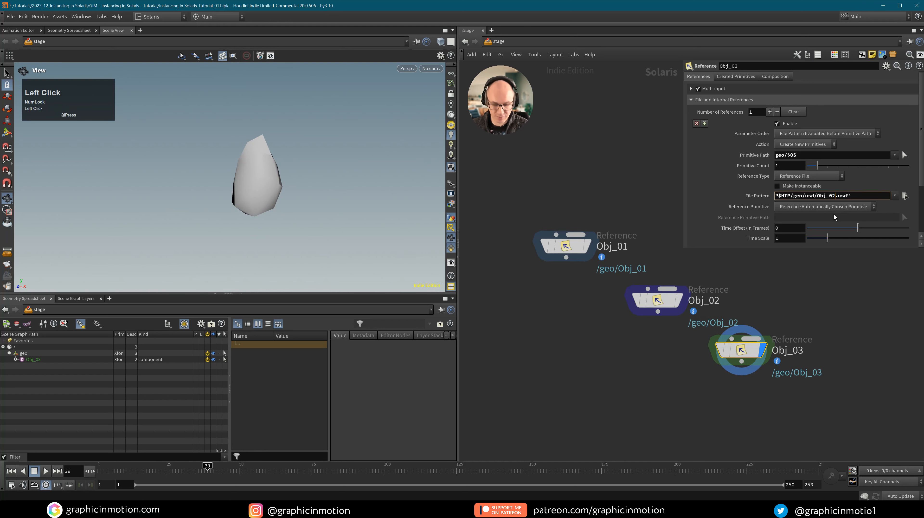
key(BackSpace)
text(3)
key(Return)
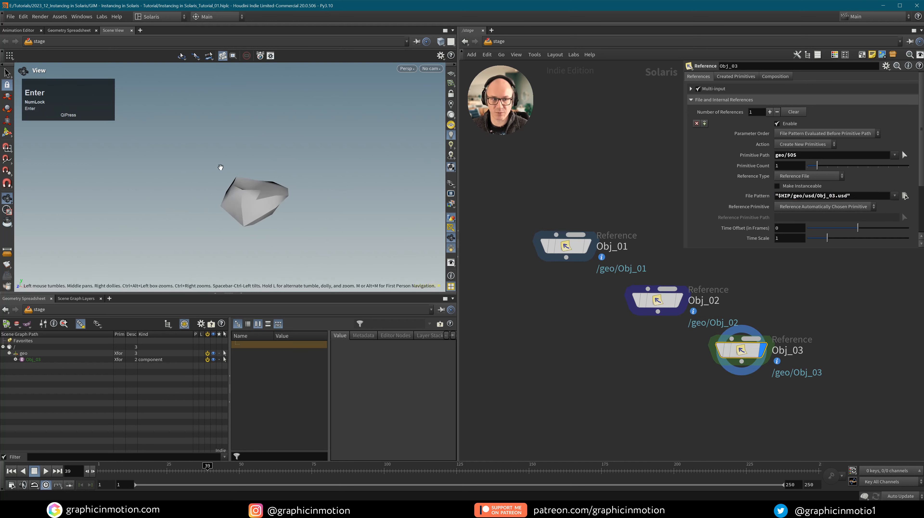
mouse_move(196, 471)
mouse_down()
mouse_move(115, 471)
mouse_move(198, 471)
mouse_move(178, 471)
mouse_up()
Wire Obj_01, Obj_02 and Obj_03 into a new merge1 node and set it as the display node.
drag(552, 210, 776, 444)
click(566, 258)
alt+click(603, 427)
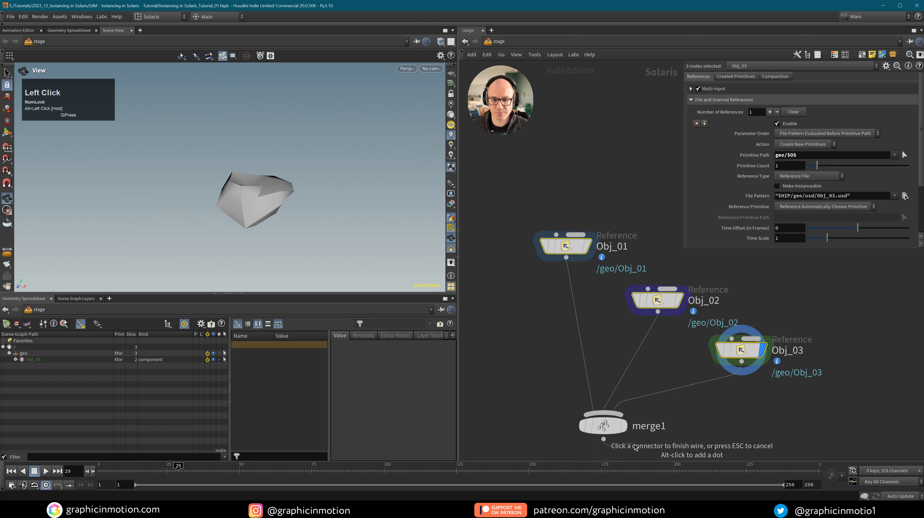
click(605, 426)
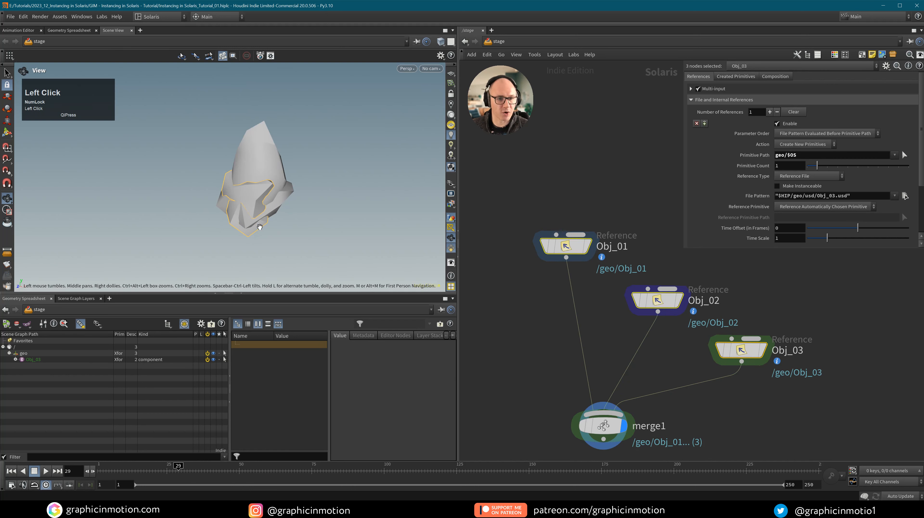
scroll(685, 371, down, 4)
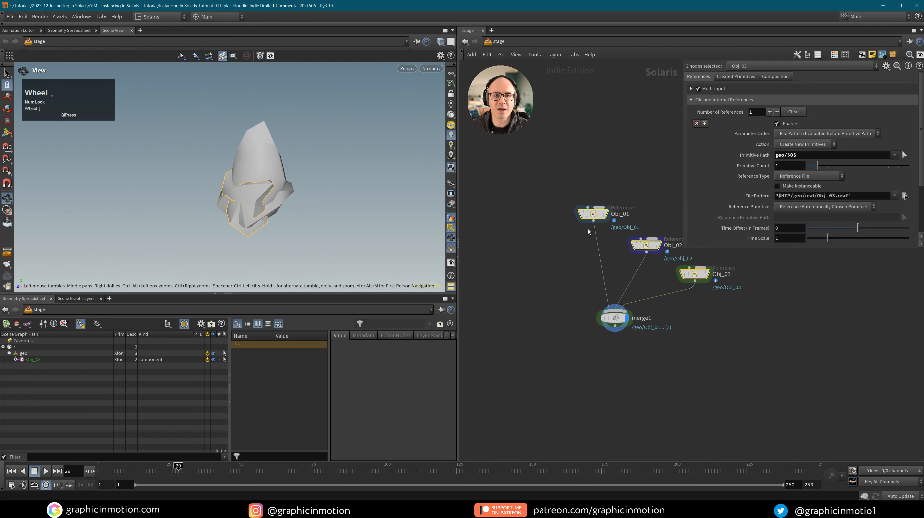
Create an Instancer node via the 'ista' search and place instancer1 under merge1.
click(656, 378)
key(Tab)
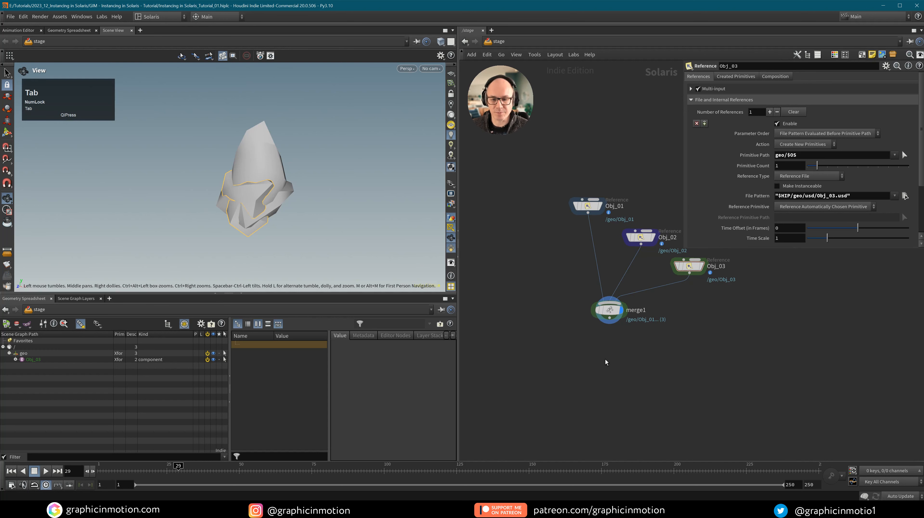
text(ista)
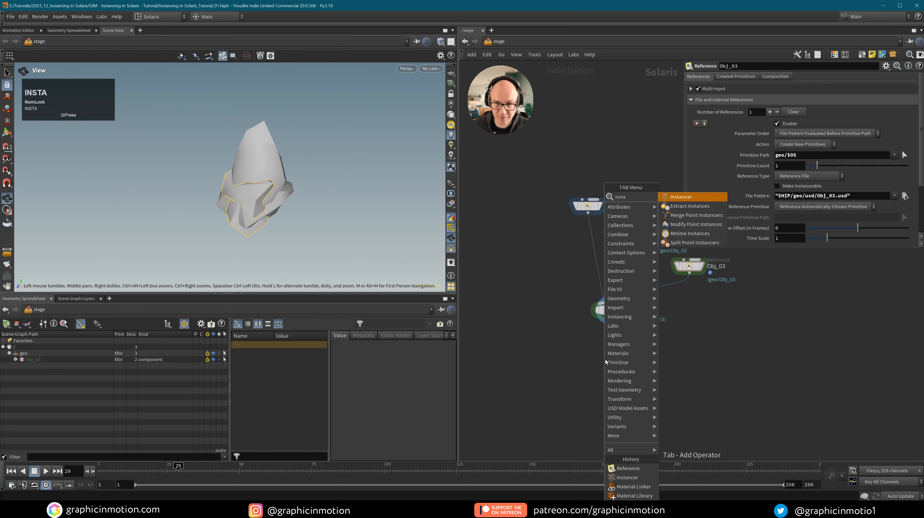
click(681, 197)
click(617, 369)
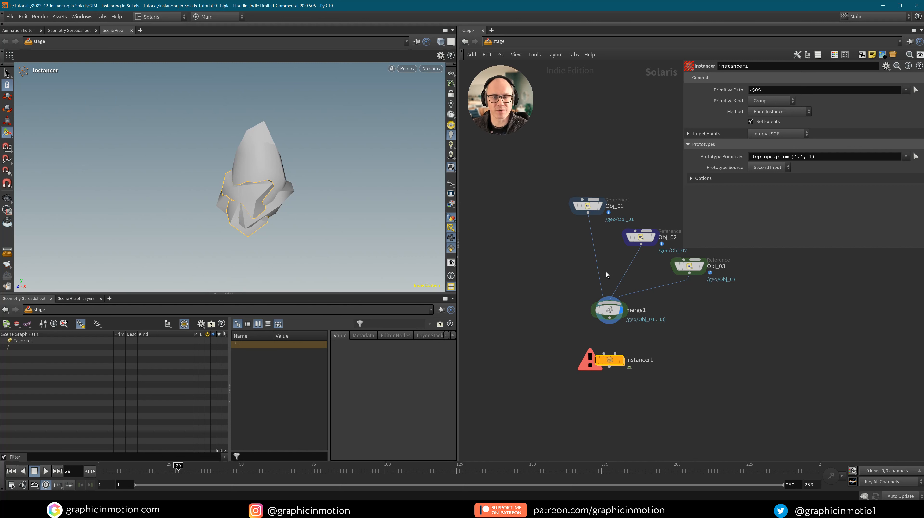
Connect merge1 to instancer1's prototype input, keep Location Source on Internal SOP, and dive inside.
click(619, 359)
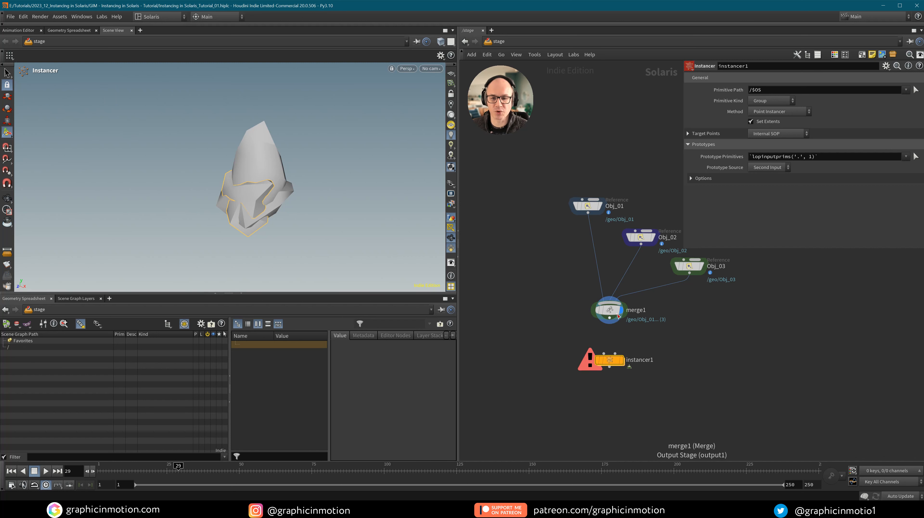
drag(617, 318, 618, 356)
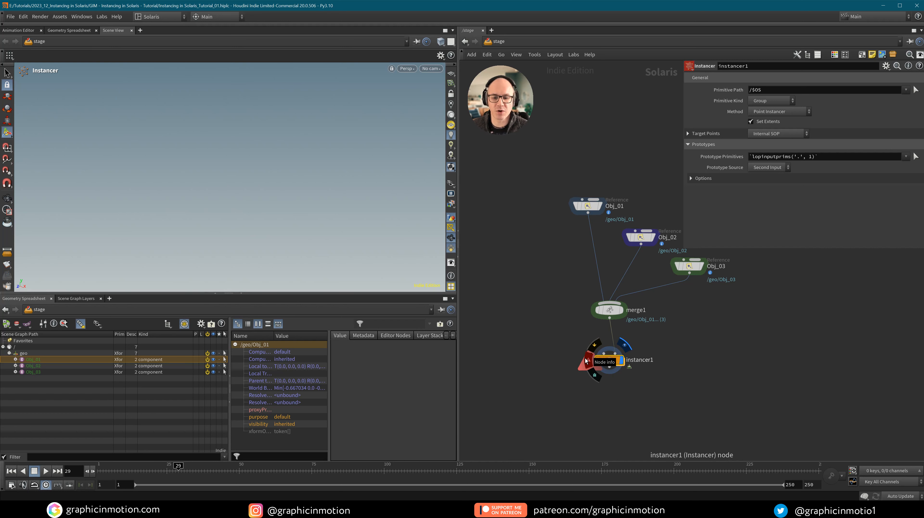
click(614, 363)
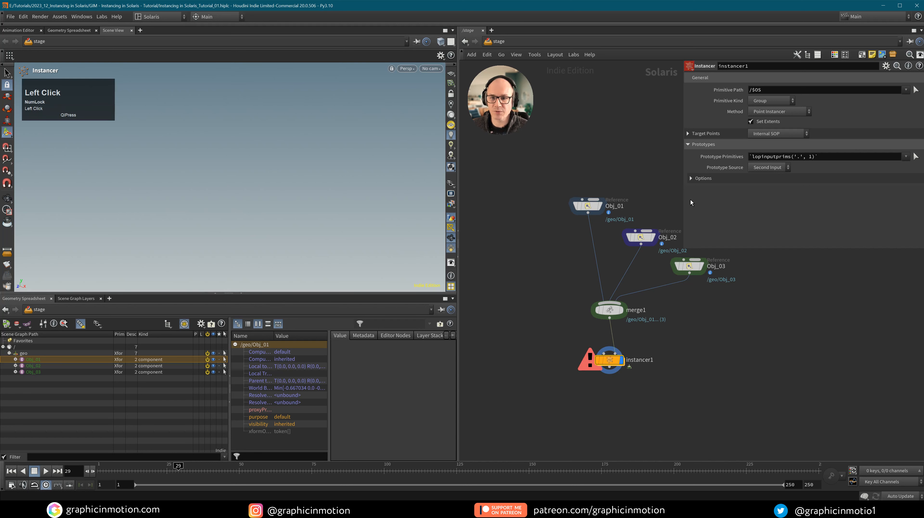
click(689, 134)
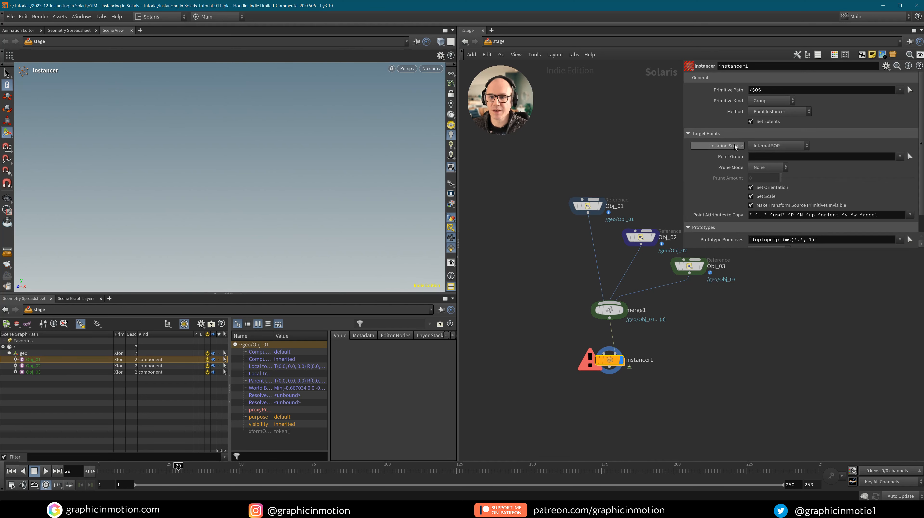
click(774, 146)
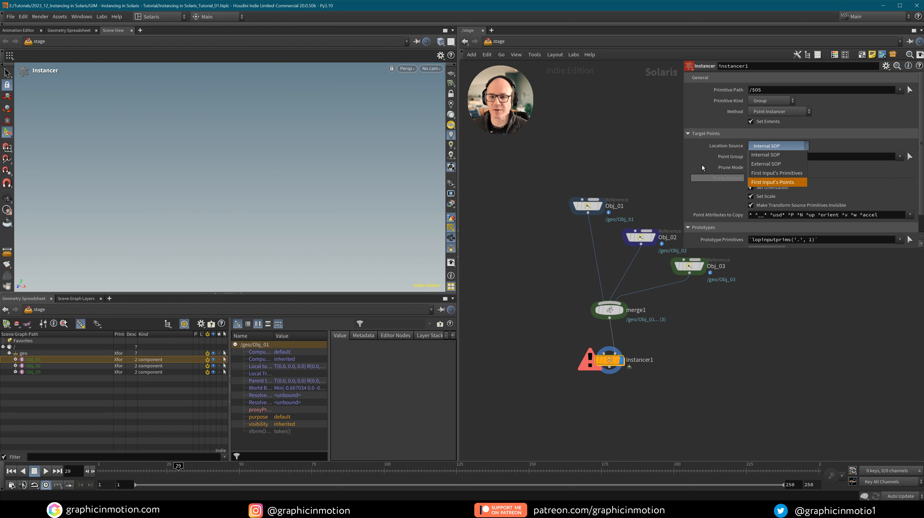
click(757, 156)
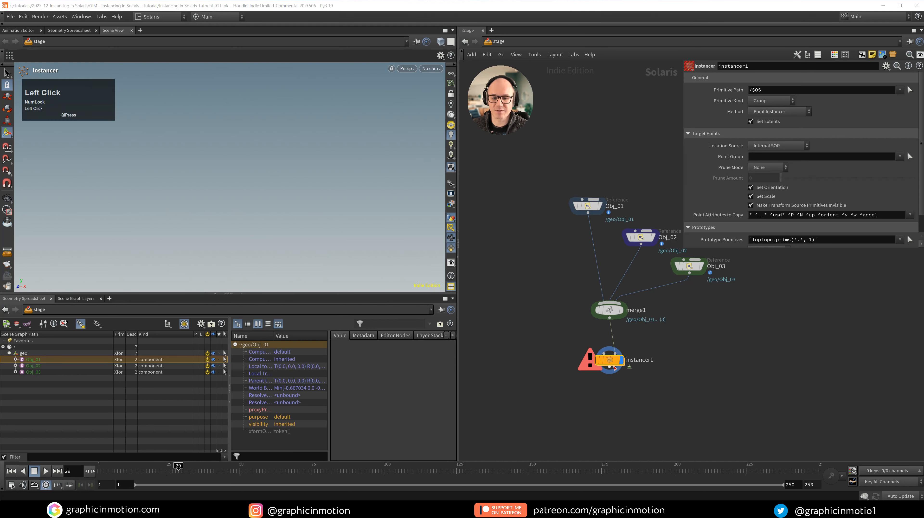
double_click(610, 360)
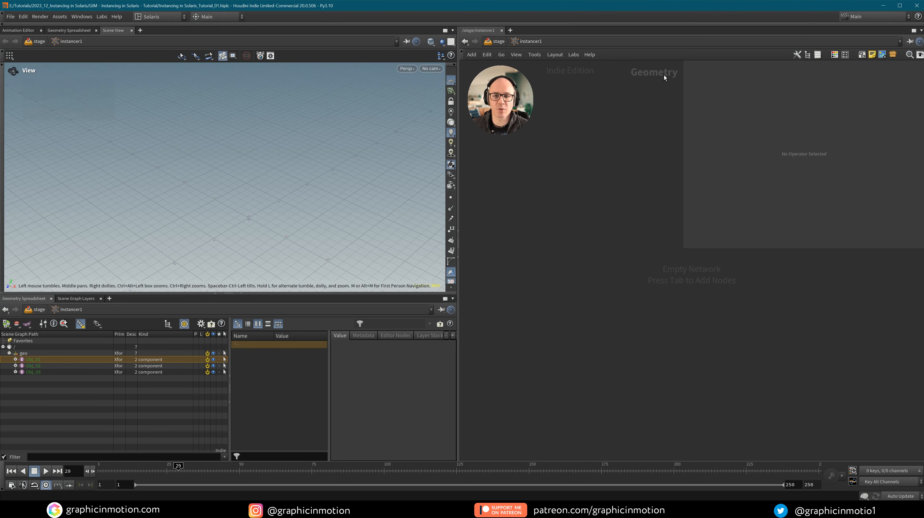
Add a box1 node in instancer1's geometry network and set its Uniform Scale to 2.
click(584, 221)
key(Tab)
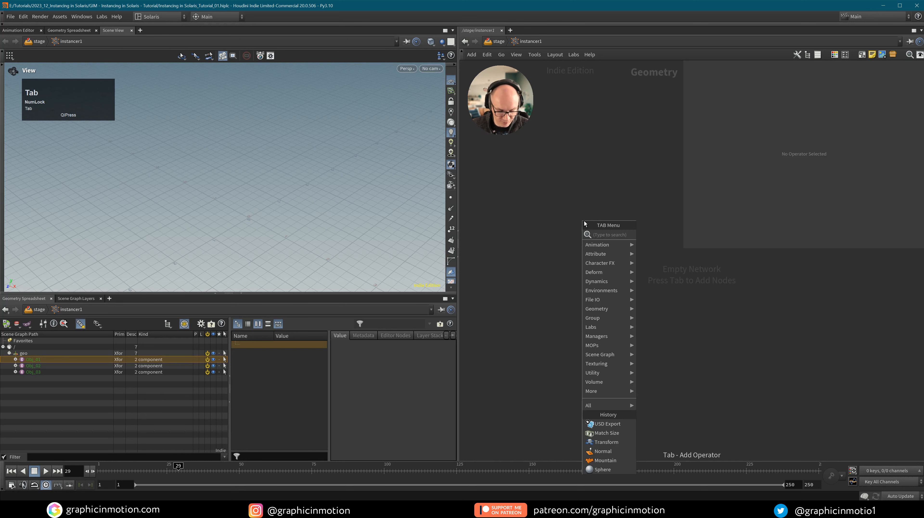
text(box)
click(639, 235)
click(594, 277)
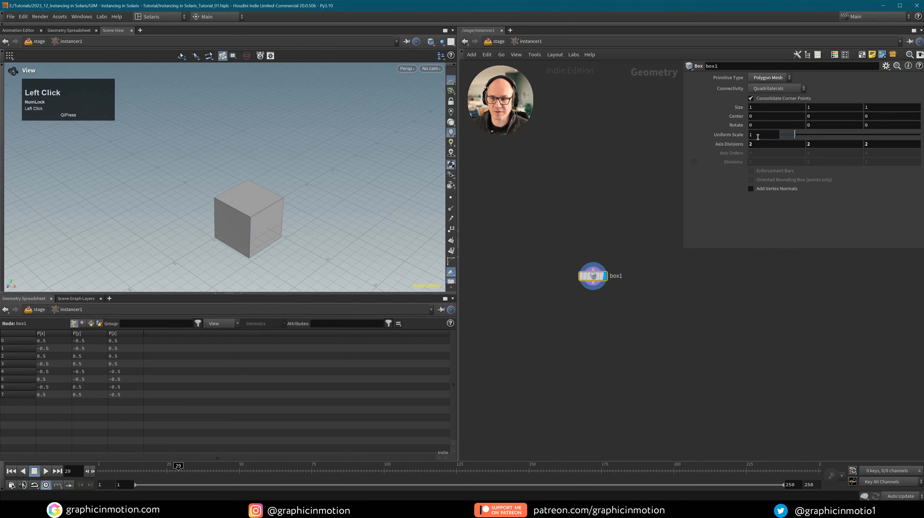
double_click(768, 138)
text(2)
click(682, 349)
key(u)
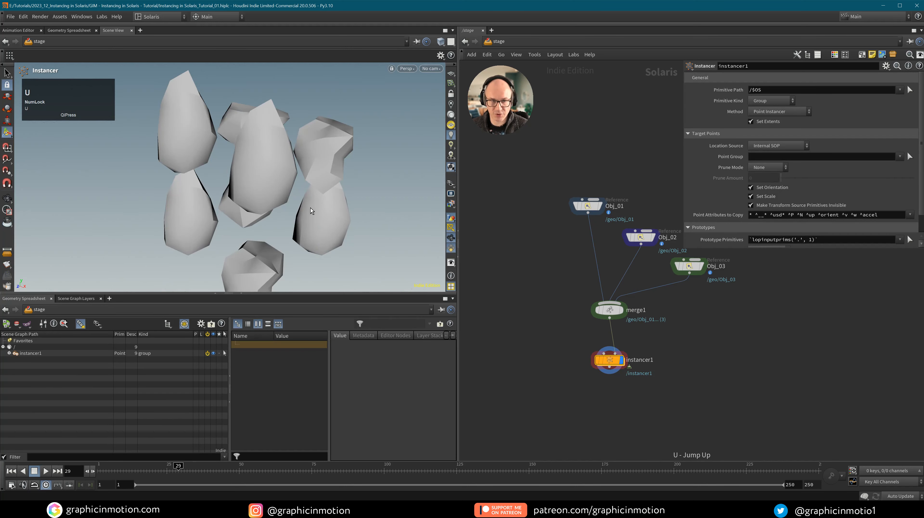
alt+drag(310, 162, 335, 165)
alt+right_drag(336, 165, 311, 182)
middle_drag(311, 183, 221, 154)
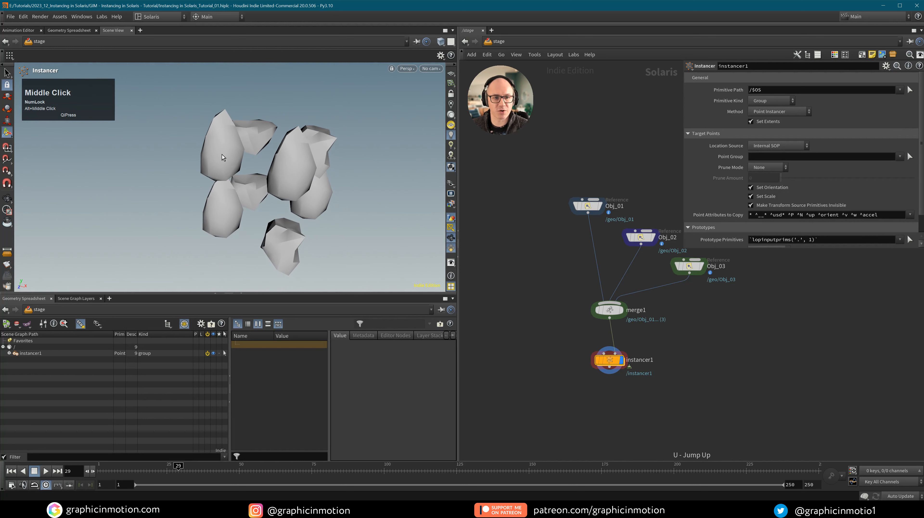
drag(178, 470, 135, 468)
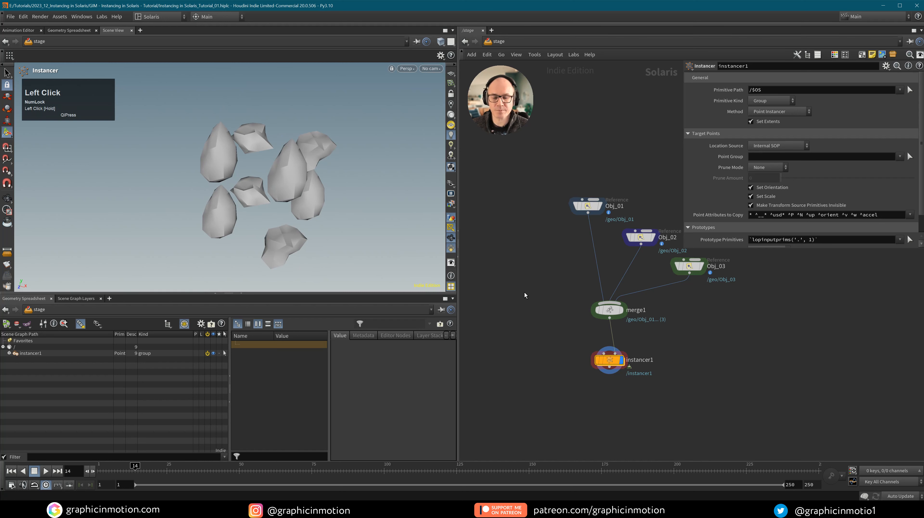
click(777, 144)
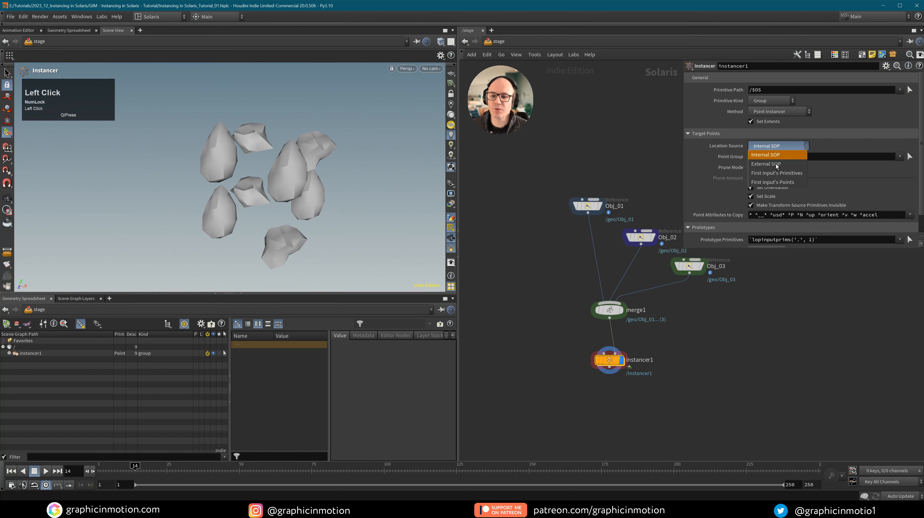
click(775, 159)
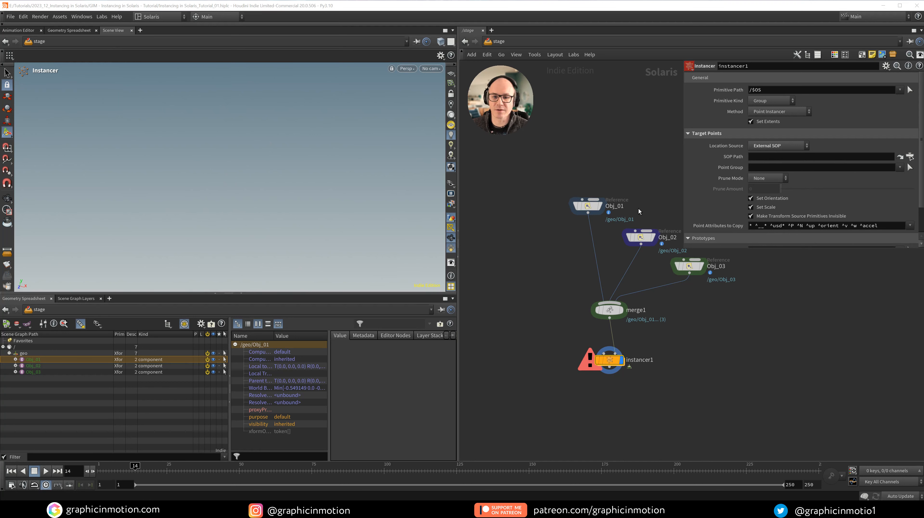
click(760, 148)
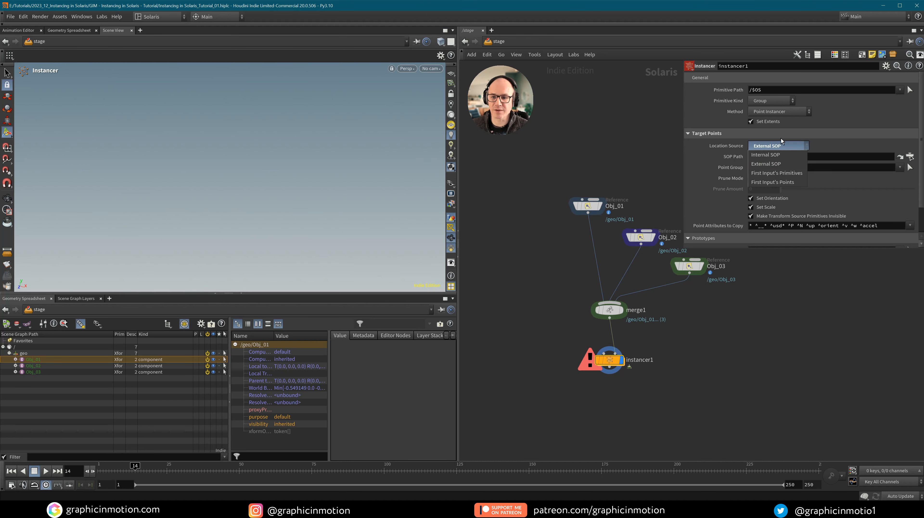
click(767, 155)
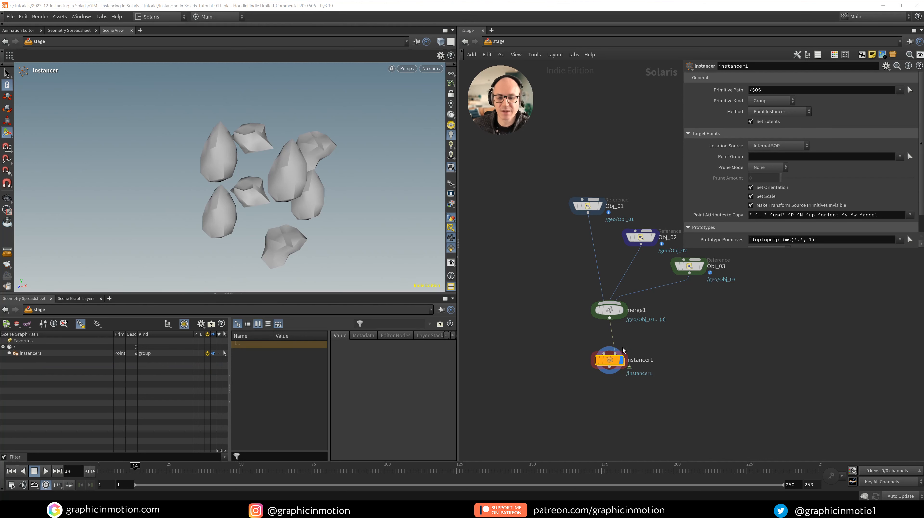
mouse_move(610, 364)
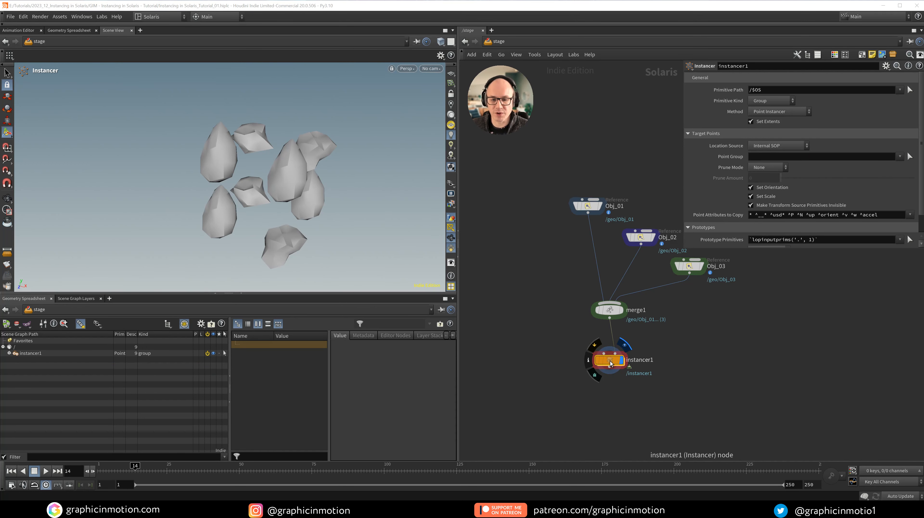
Inside instancer1, replace box1 with a File node loading $HIP/geo/Head.bgeo.
double_click(610, 363)
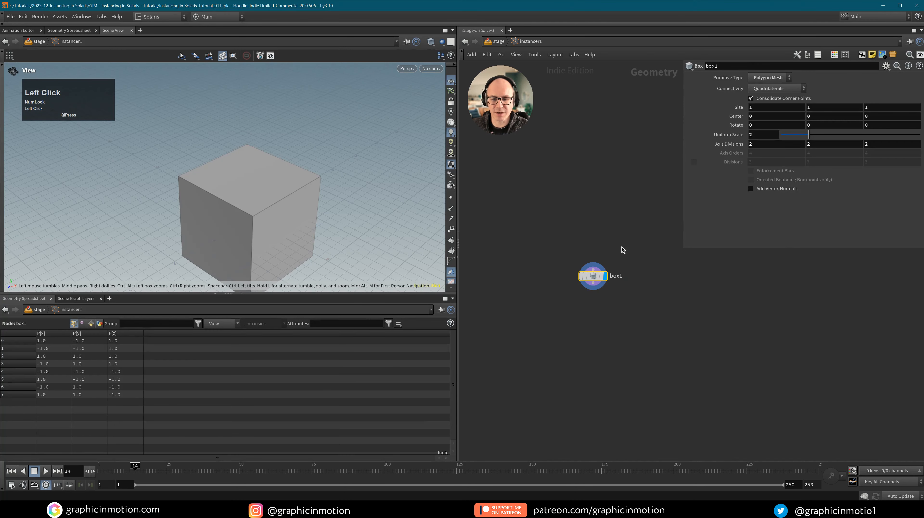
key(Delete)
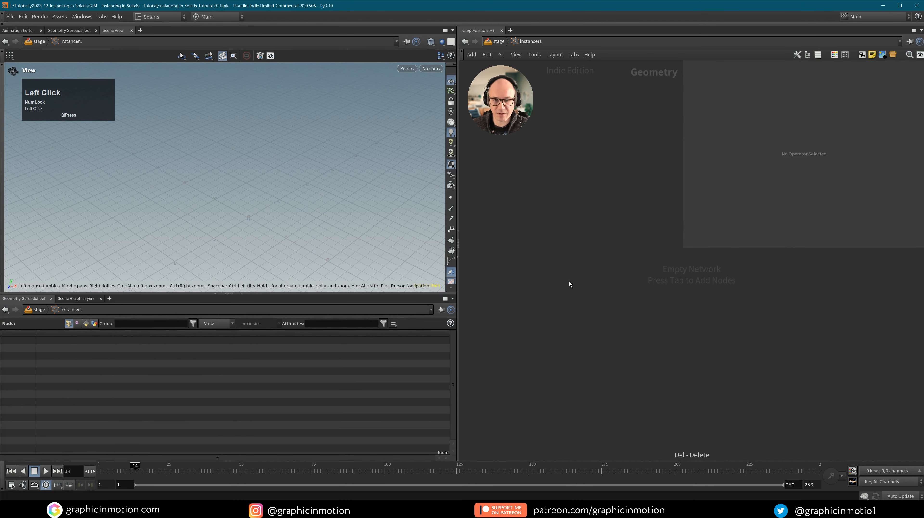
key(Tab)
text(file)
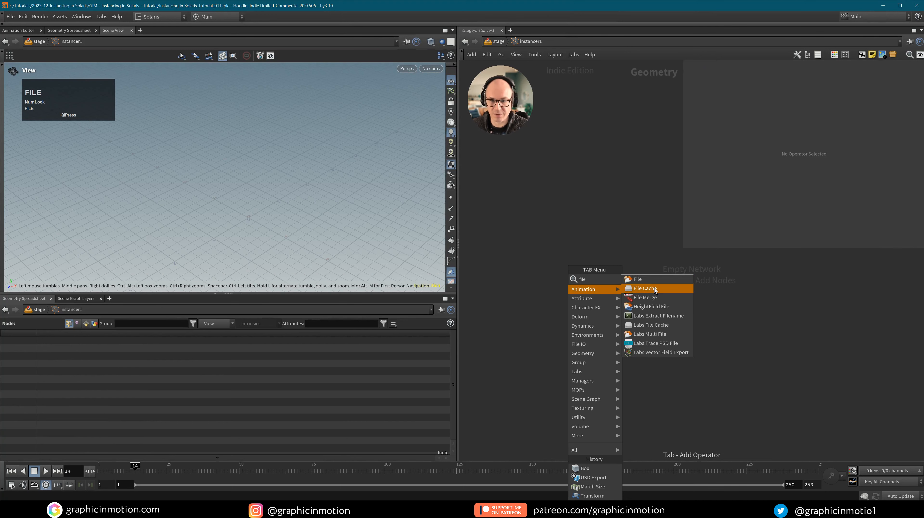
click(651, 279)
click(573, 270)
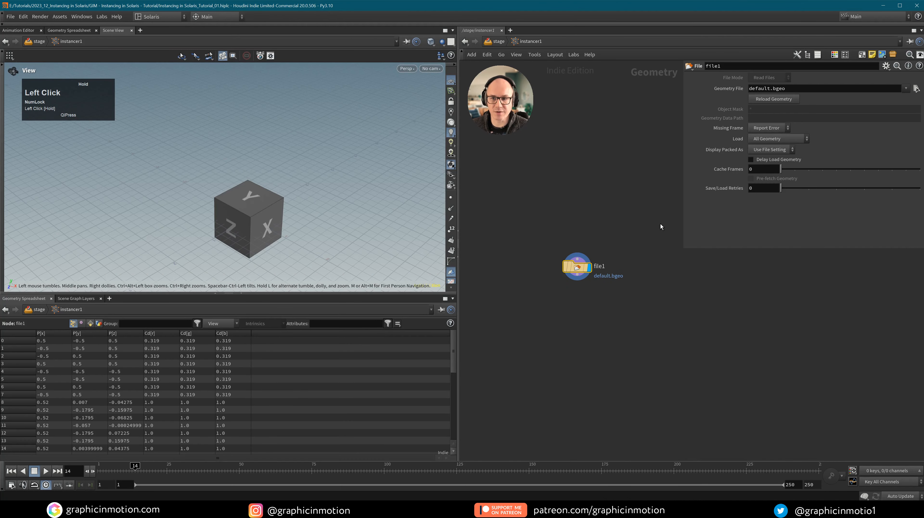
click(916, 88)
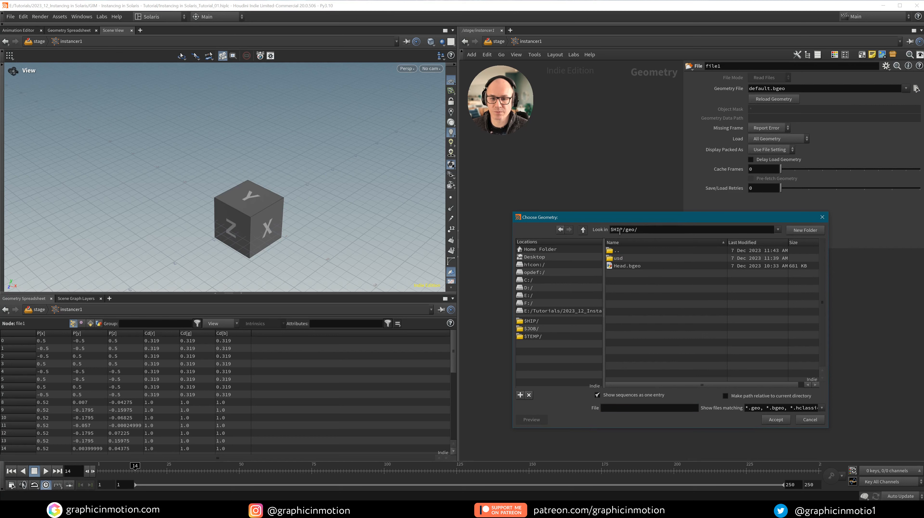
click(627, 265)
click(776, 419)
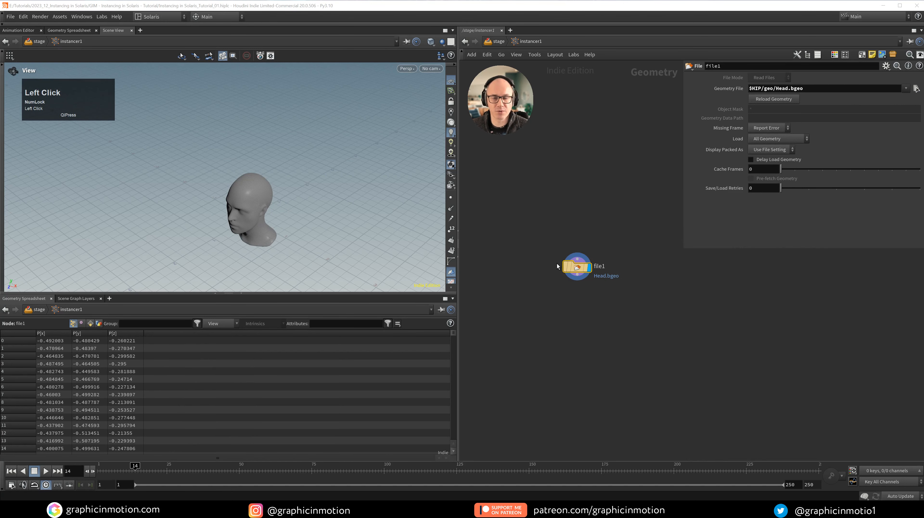
Inspect the loaded head from several angles and check file1's Node Info.
alt+right_drag(282, 202, 319, 203)
alt+middle_drag(319, 203, 315, 188)
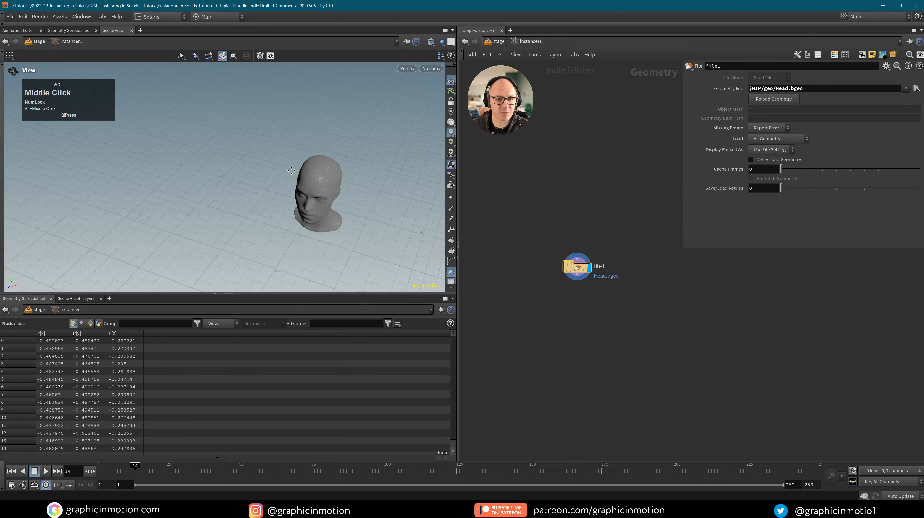
alt+right_drag(315, 189, 502, 149)
alt+drag(399, 149, 336, 149)
alt+right_drag(336, 149, 267, 201)
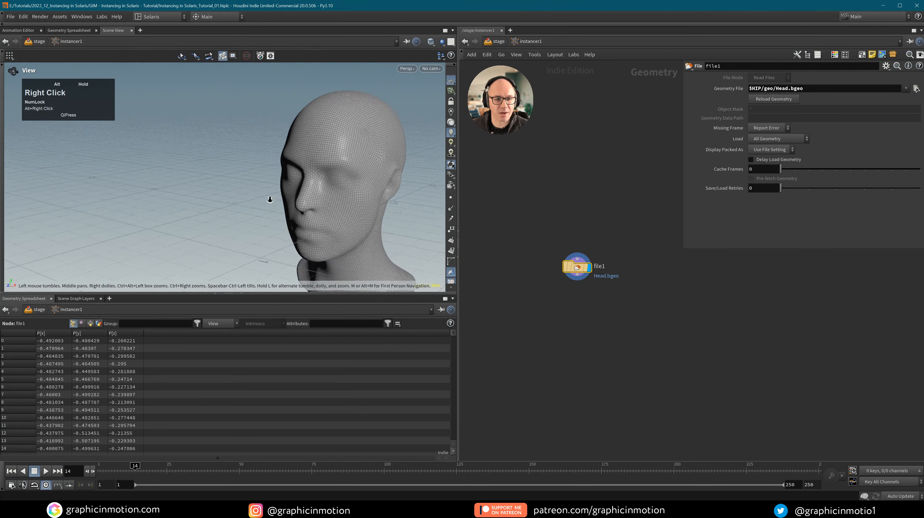
alt+middle_drag(268, 201, 321, 142)
drag(289, 167, 355, 165)
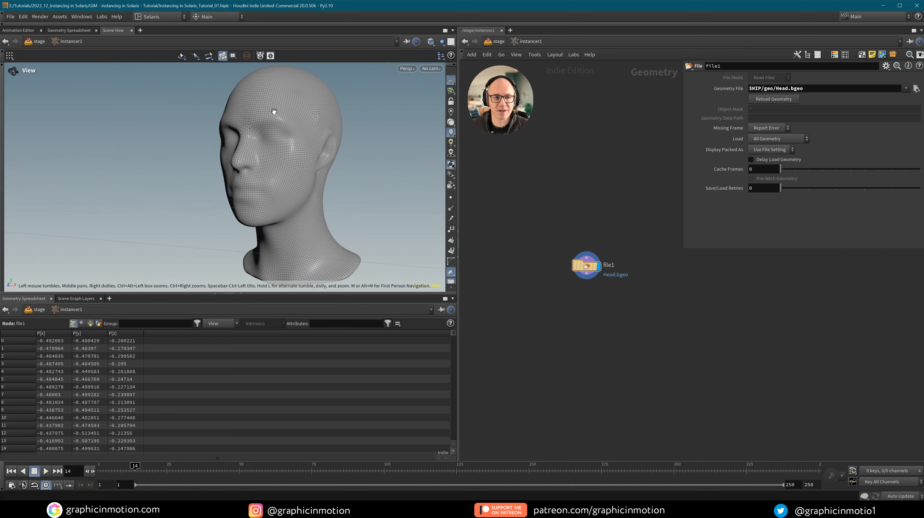
alt+right_drag(275, 107, 424, 138)
alt+drag(424, 138, 336, 116)
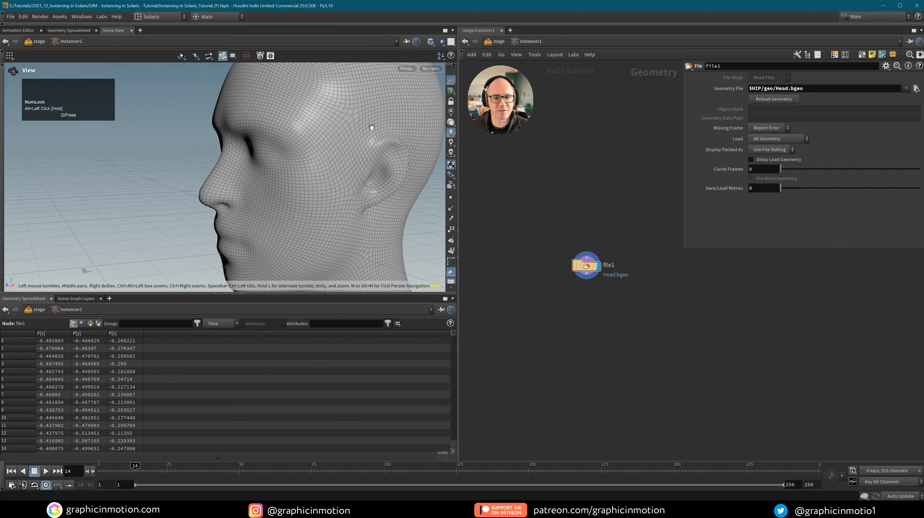
click(567, 267)
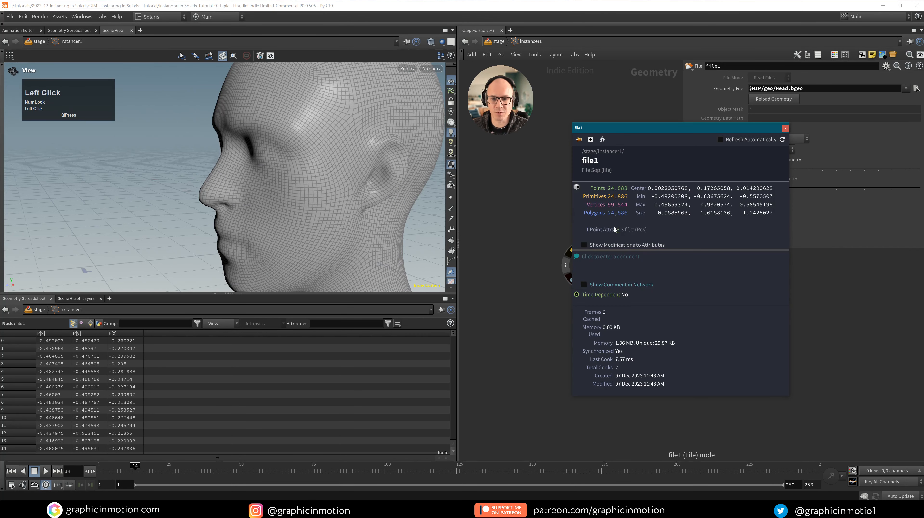
click(784, 127)
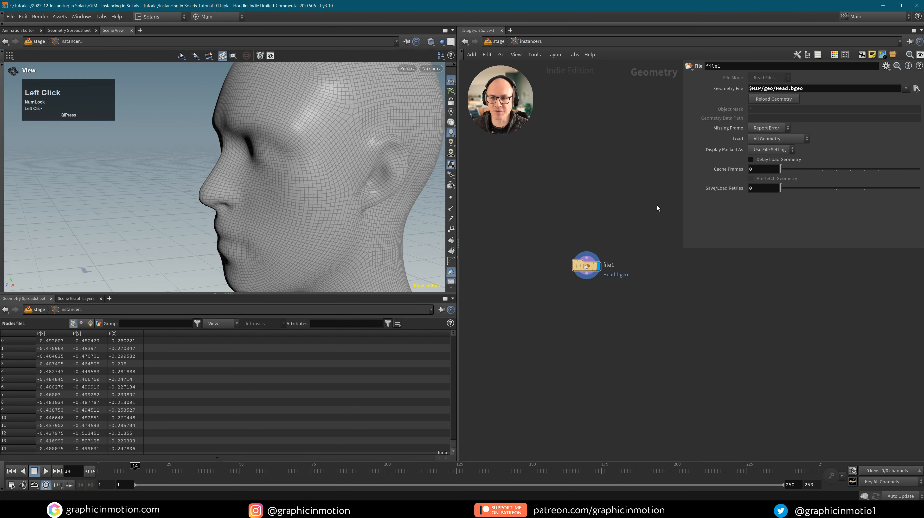
middle_click(616, 287)
Add a displayed Scatter and Align node below file1, using By Density with Coverage 1.
click(588, 306)
key(Tab)
text(sca)
text(t)
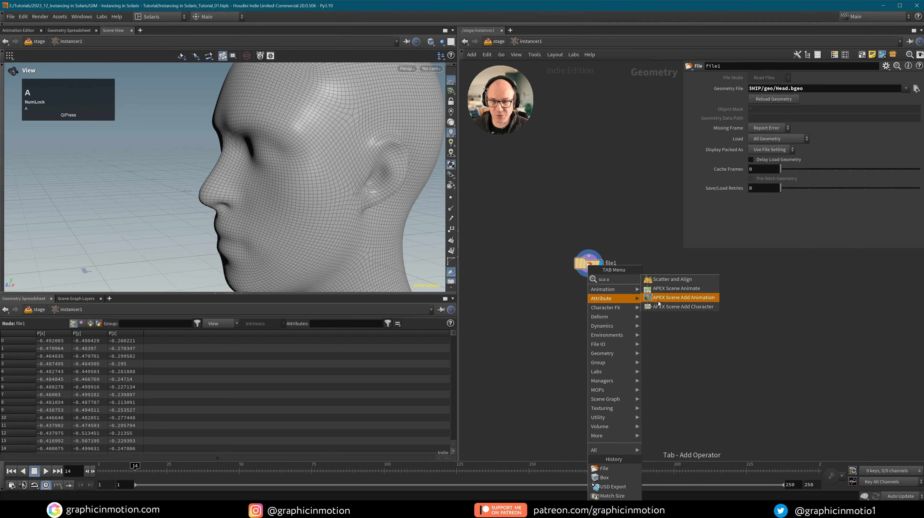
click(672, 288)
click(598, 306)
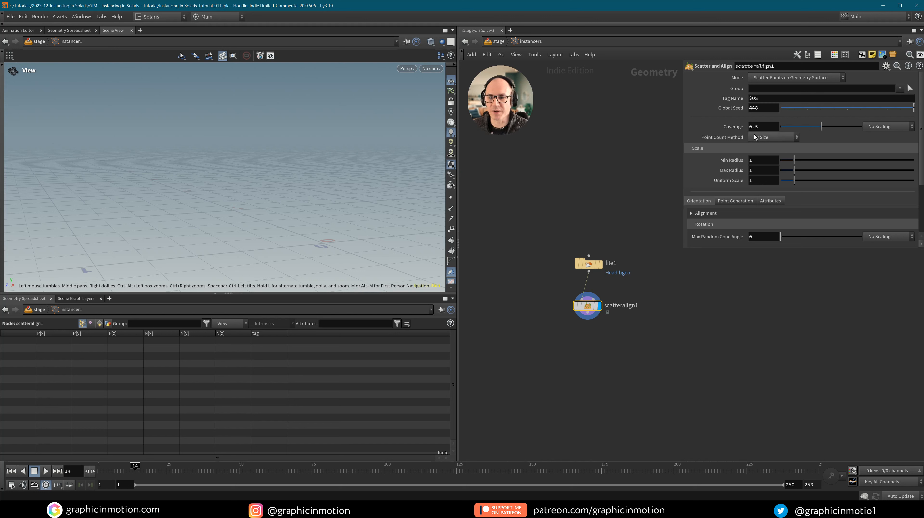
click(771, 138)
click(768, 155)
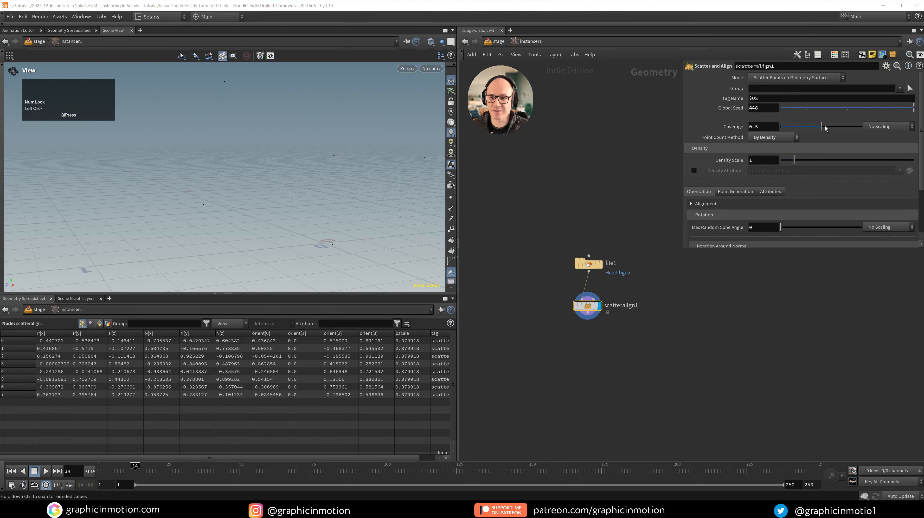
drag(822, 126, 861, 127)
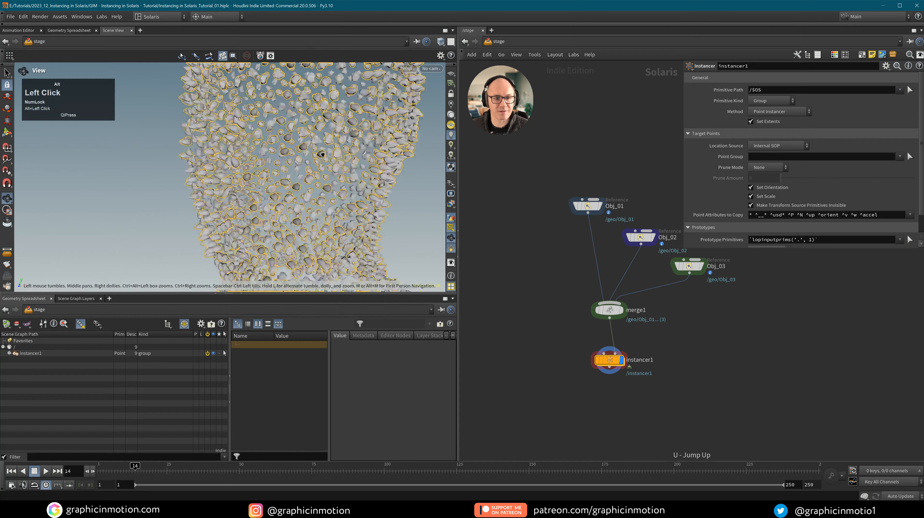
Orbit and frame the rock-covered head to inspect the instancing result.
alt+drag(319, 156, 288, 166)
key(Return)
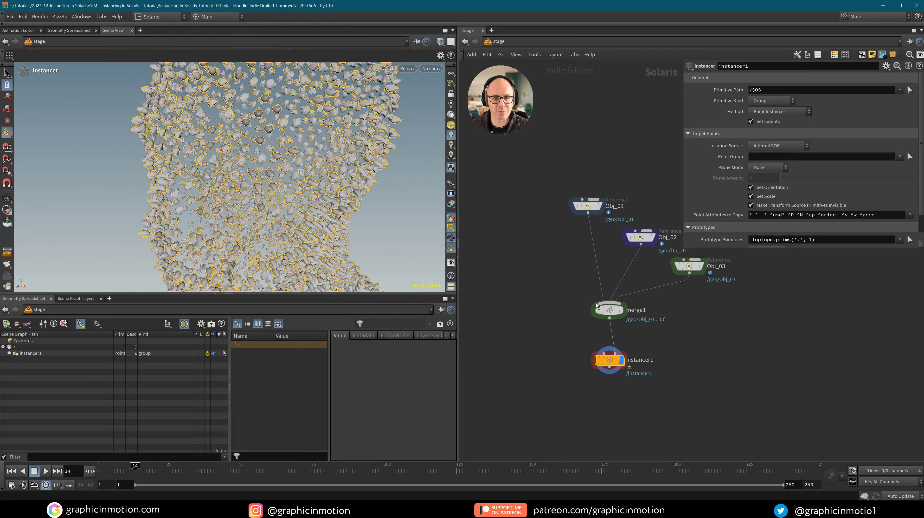
alt+drag(319, 185, 283, 131)
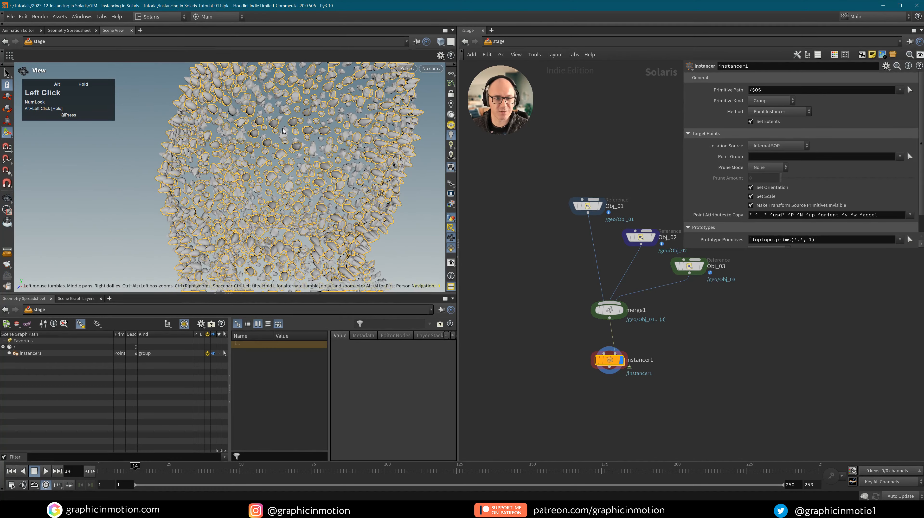
click(606, 354)
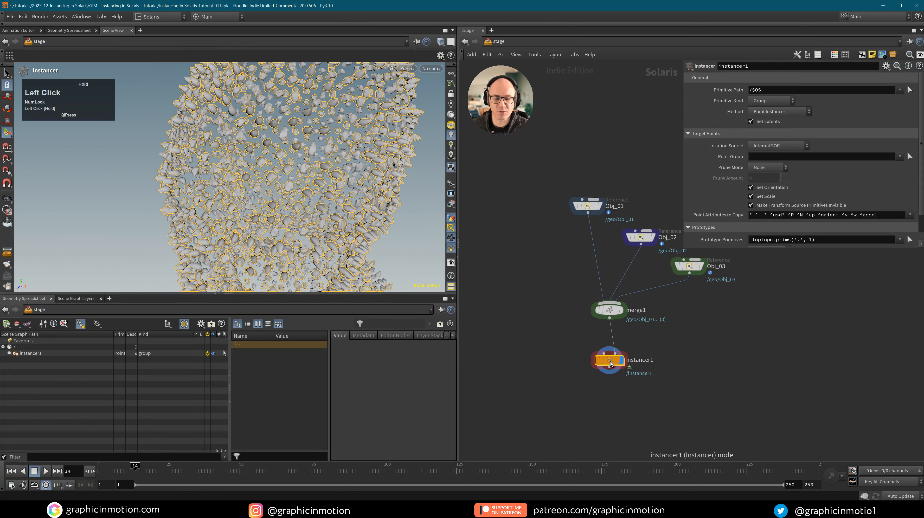
middle_drag(657, 384, 654, 337)
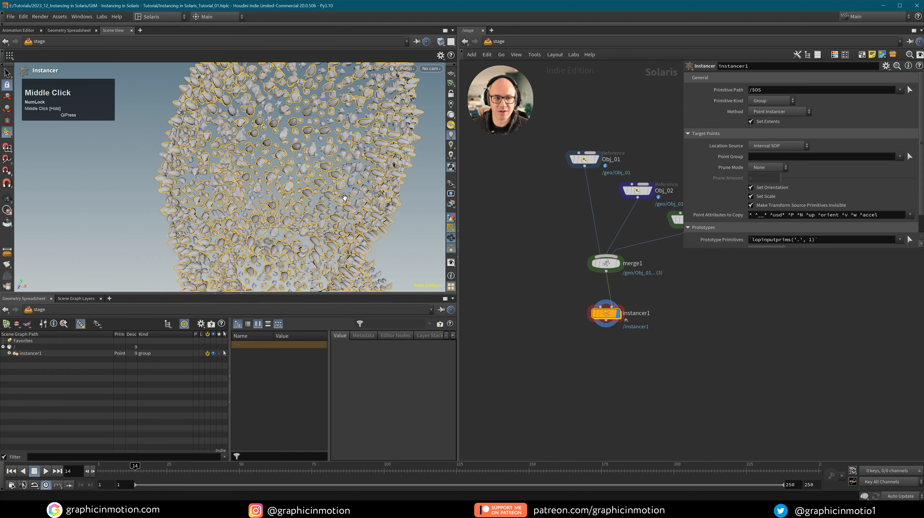
alt+drag(319, 188, 326, 217)
alt+right_drag(327, 218, 326, 229)
middle_drag(325, 228, 315, 208)
Add a Material Library node, materiallibrary1, below instancer1 in the stage network.
click(604, 350)
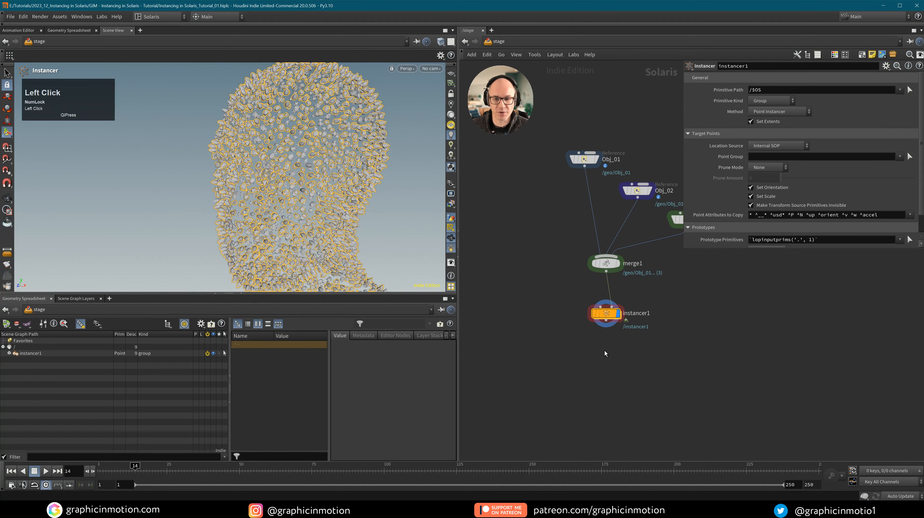
key(Tab)
text(mater)
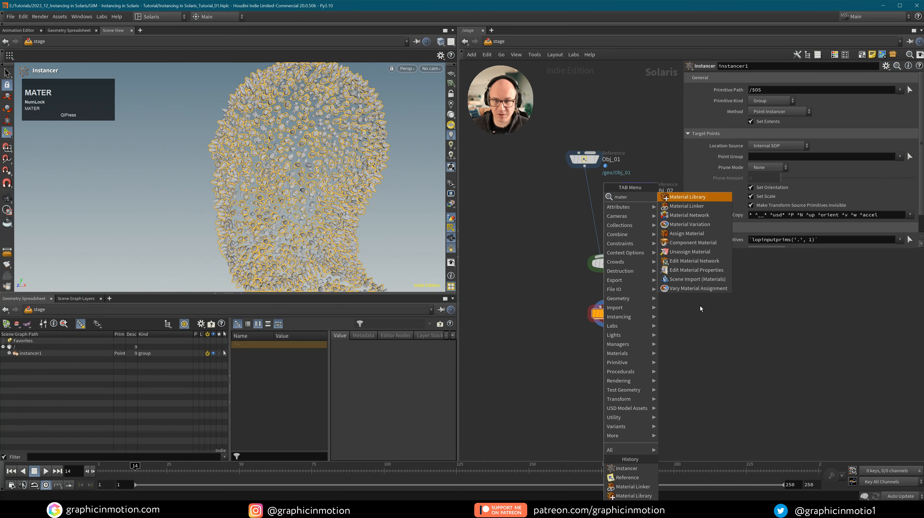
click(702, 198)
click(609, 359)
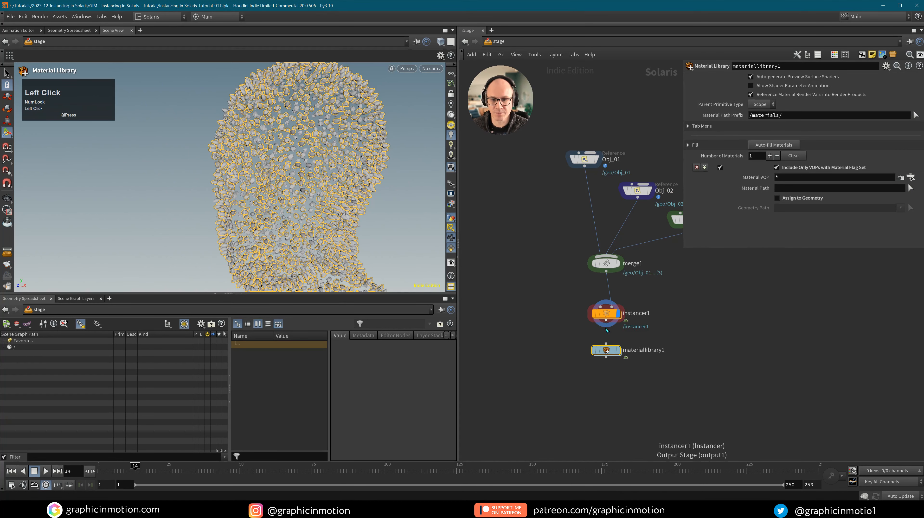
Create a USD MaterialX Builder named Obj_01 with a pink base colour.
double_click(611, 352)
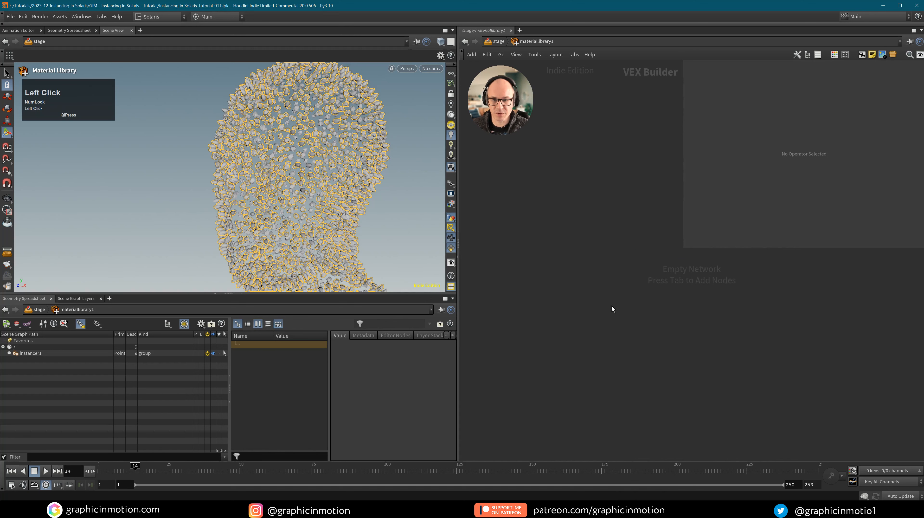
key(Tab)
text(mat x)
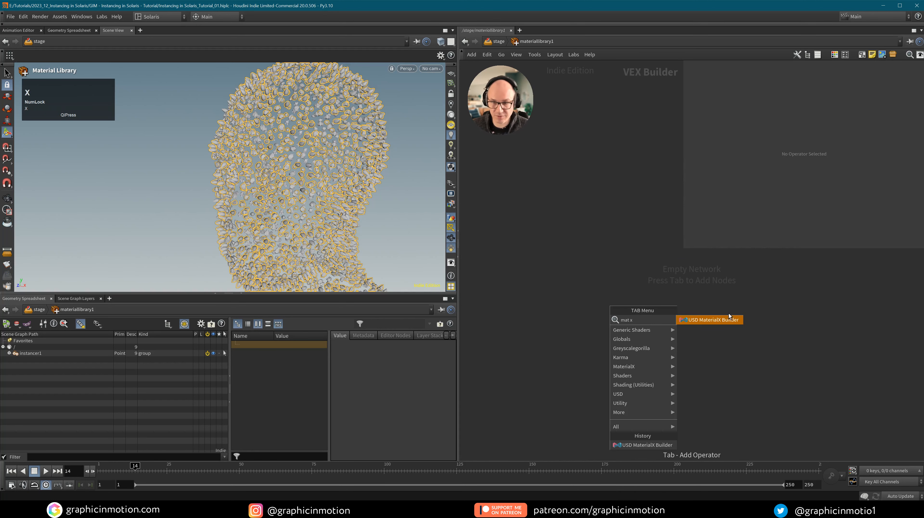
click(728, 319)
click(594, 294)
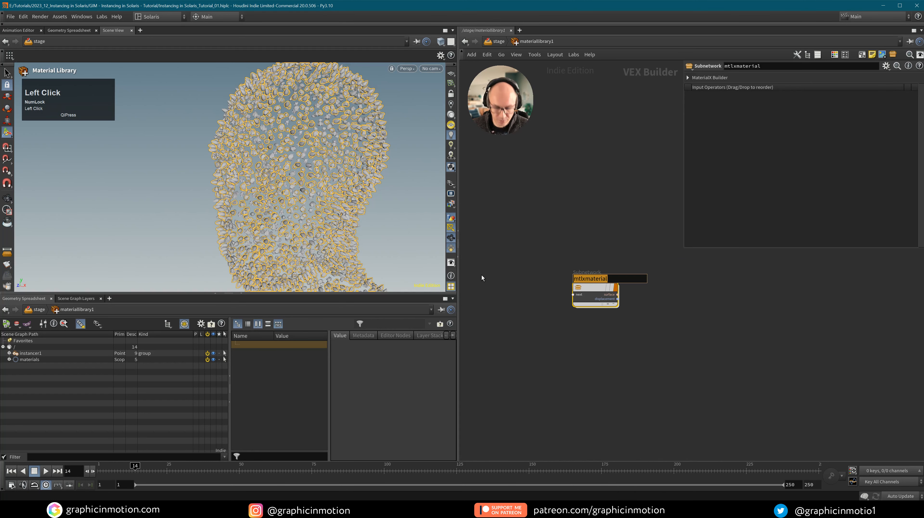
text(Obj_01)
click(591, 292)
double_click(593, 291)
middle_drag(592, 290, 563, 397)
click(653, 293)
click(758, 110)
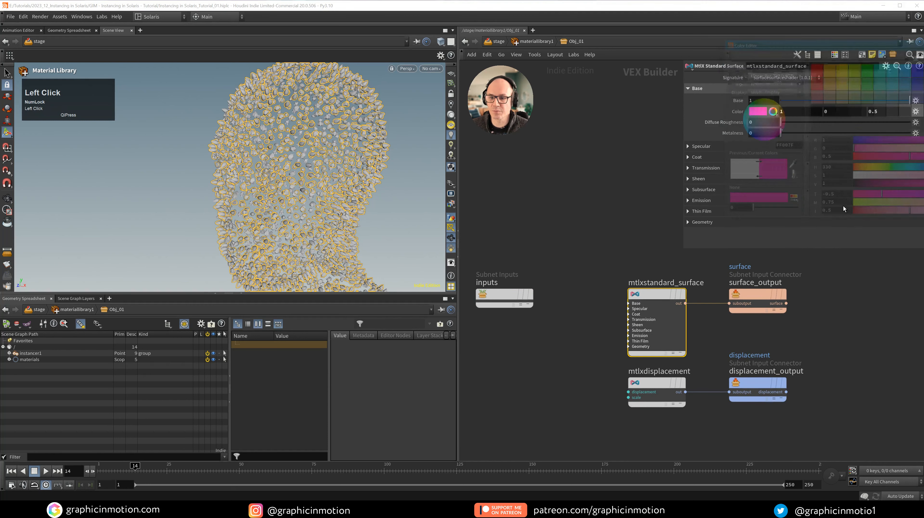
click(746, 329)
key(u)
Duplicate Obj_01 as Obj_02 and change its base colour to teal.
alt+drag(596, 288, 596, 341)
double_click(596, 341)
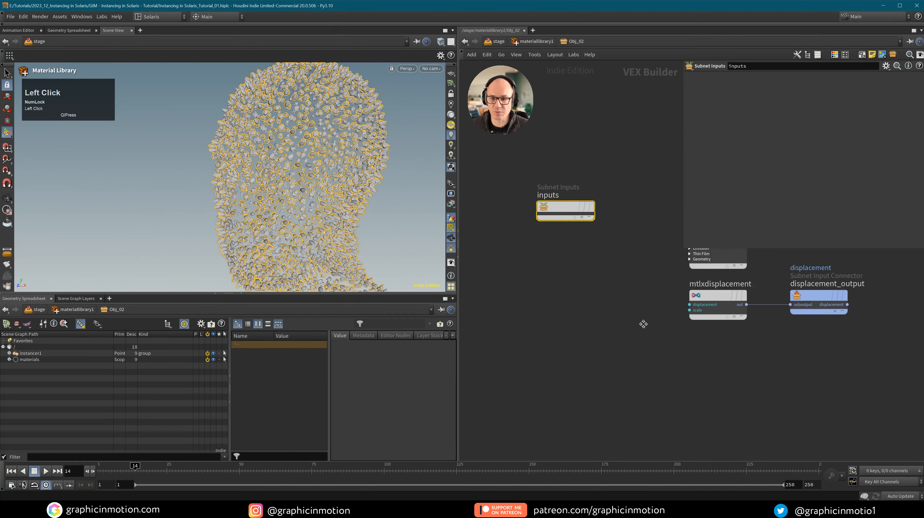
key(h)
click(772, 111)
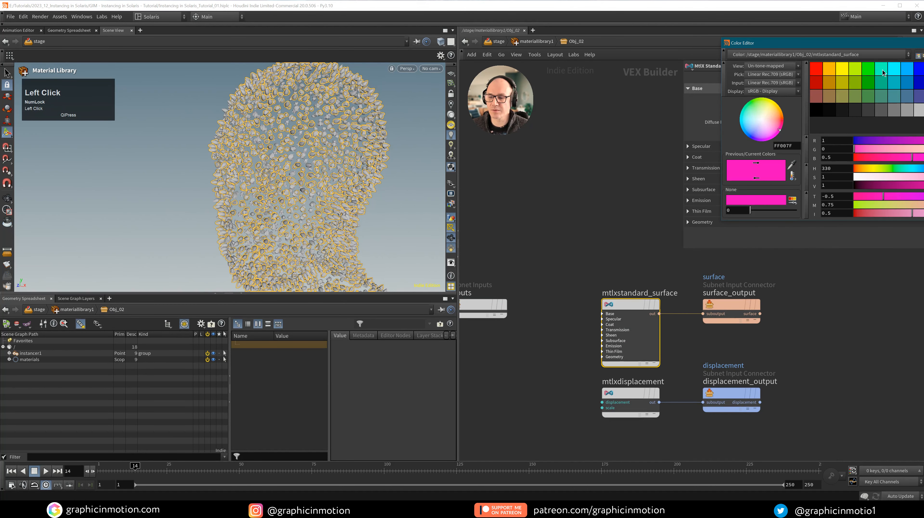
click(882, 70)
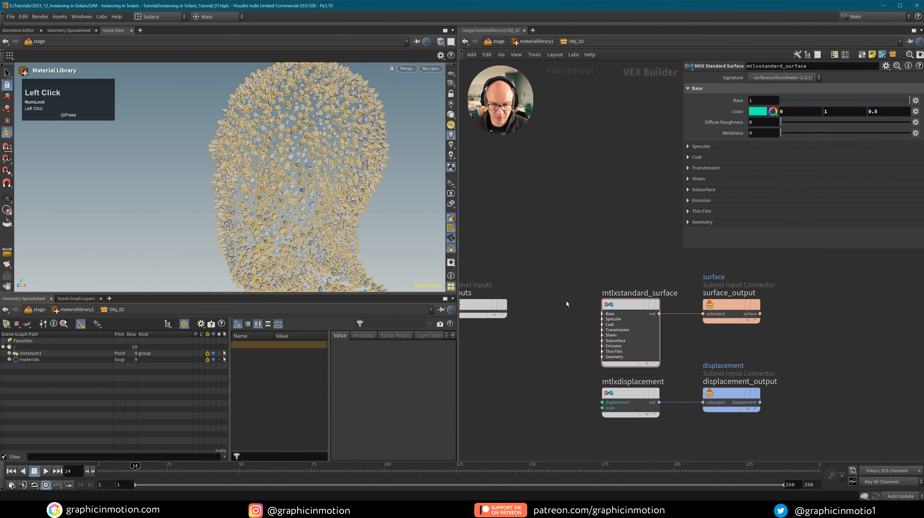
key(u)
Duplicate Obj_02 as a third material, Obj_03.
alt+drag(595, 345, 602, 390)
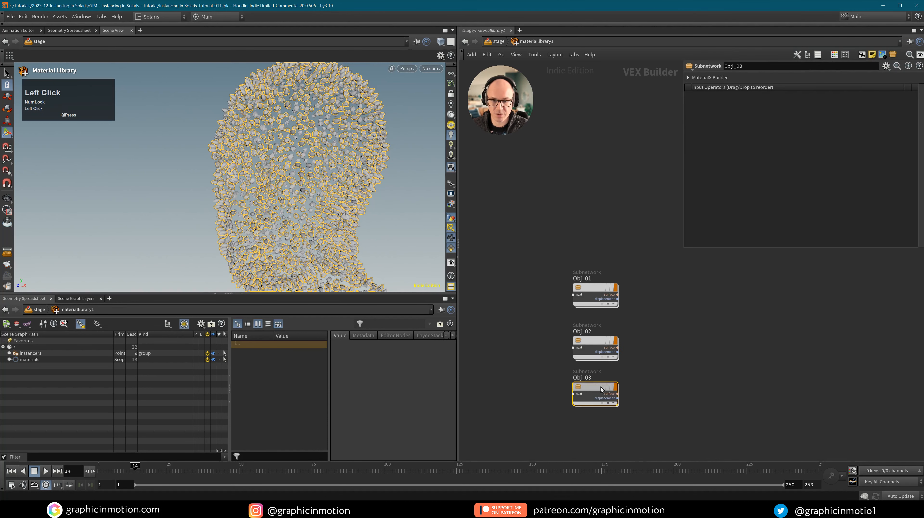
key(i)
click(661, 317)
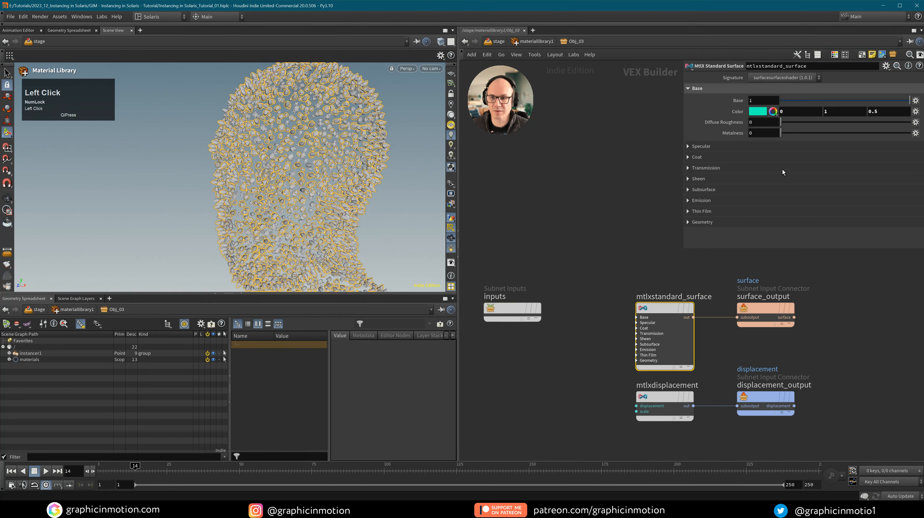
click(640, 330)
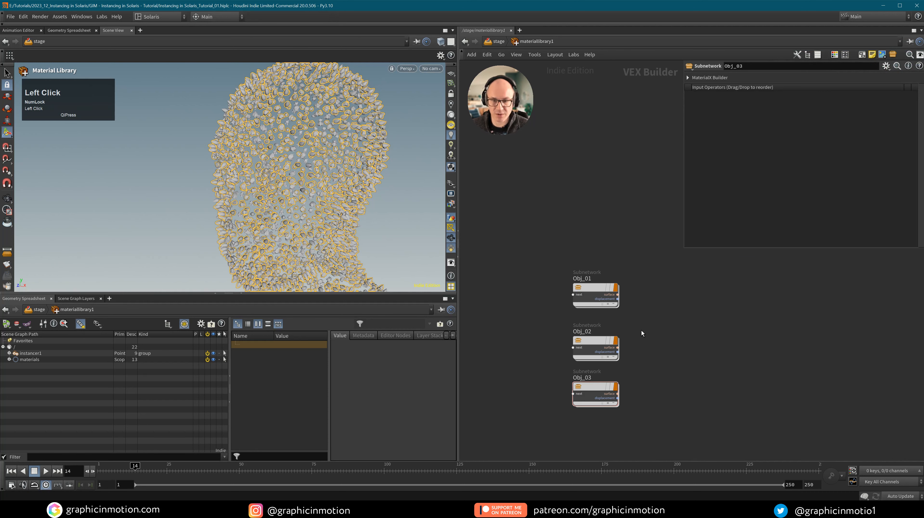
key(u)
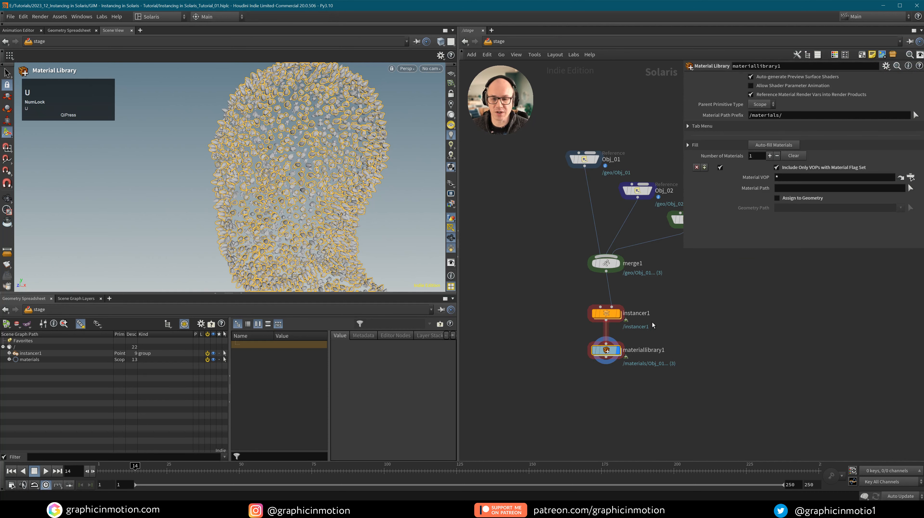
Auto-fill materiallibrary1 with the three materials and enable Assign to Geometry.
click(773, 146)
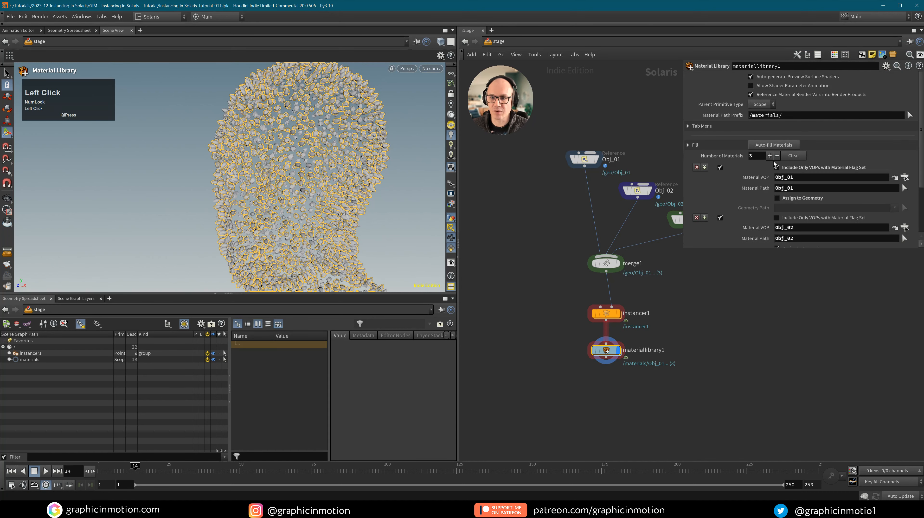
drag(759, 250, 766, 350)
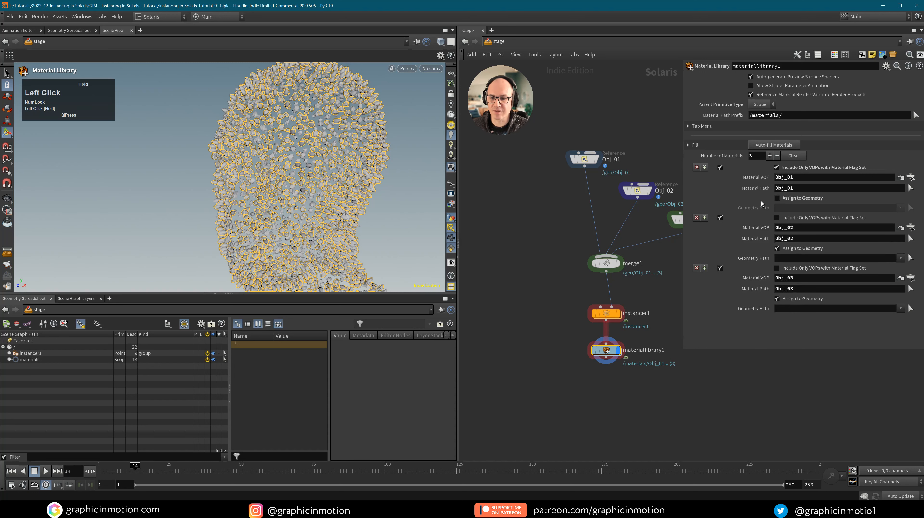
click(776, 198)
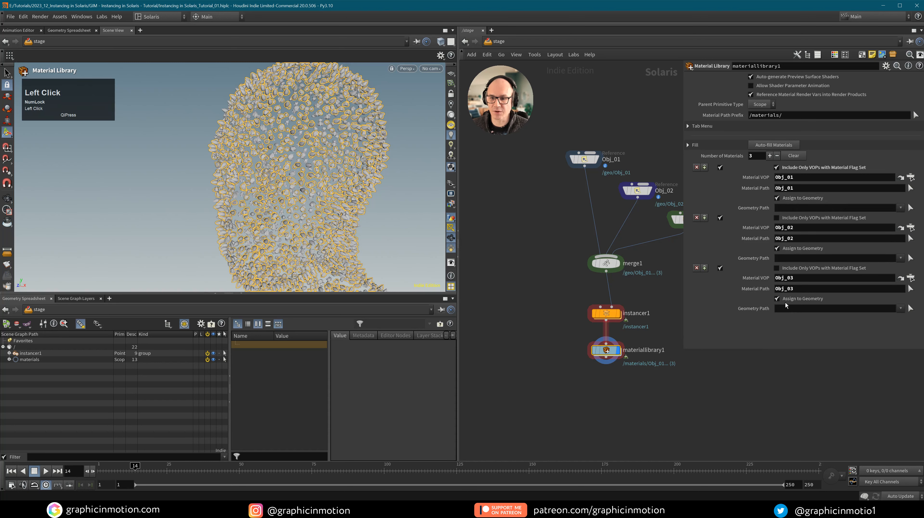
Assign Obj_01, Obj_02 and Obj_03 to their matching /instancer1/Prototypes/geo rock prims.
click(9, 353)
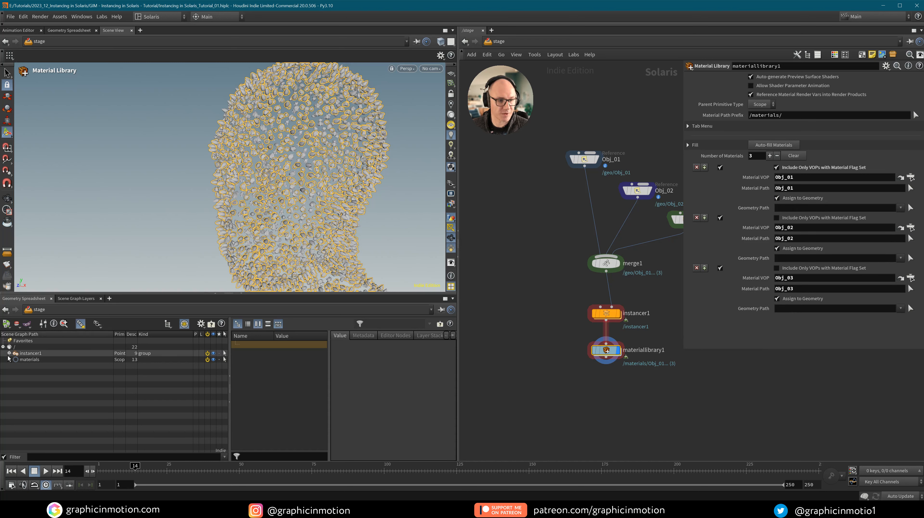
click(15, 359)
click(22, 366)
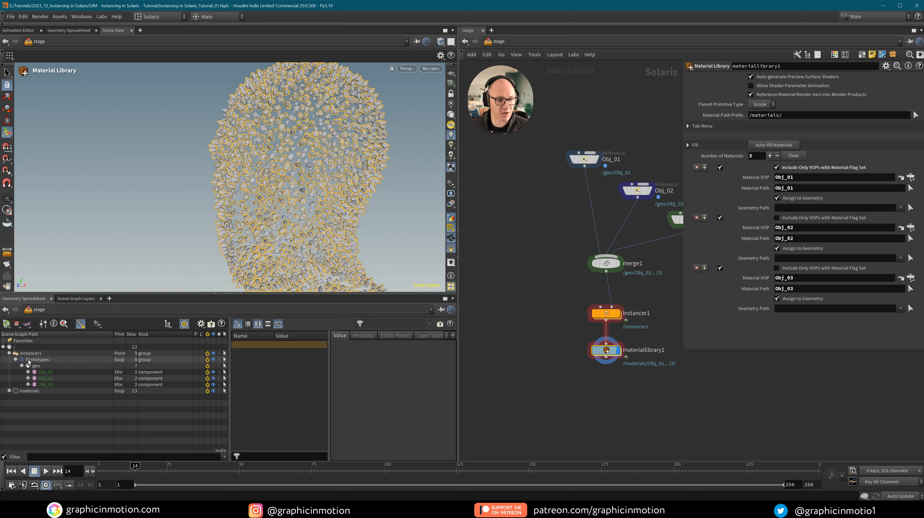
click(40, 362)
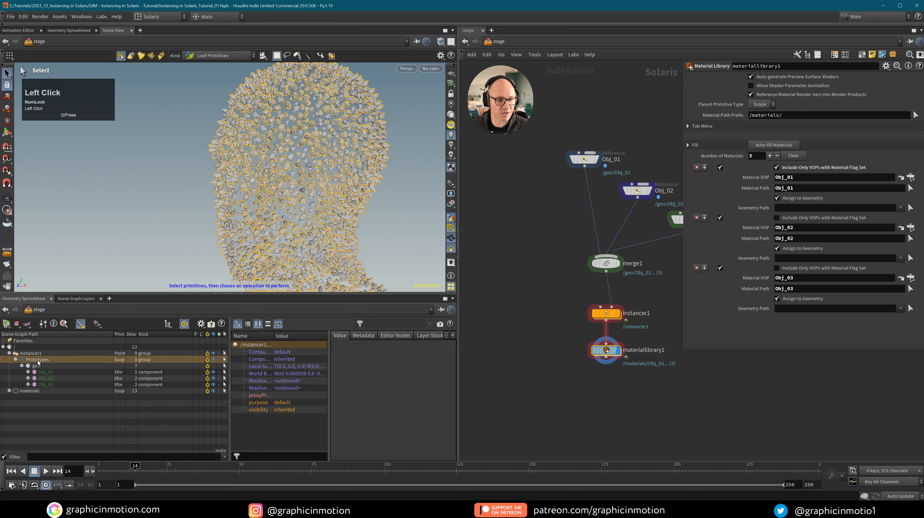
click(46, 372)
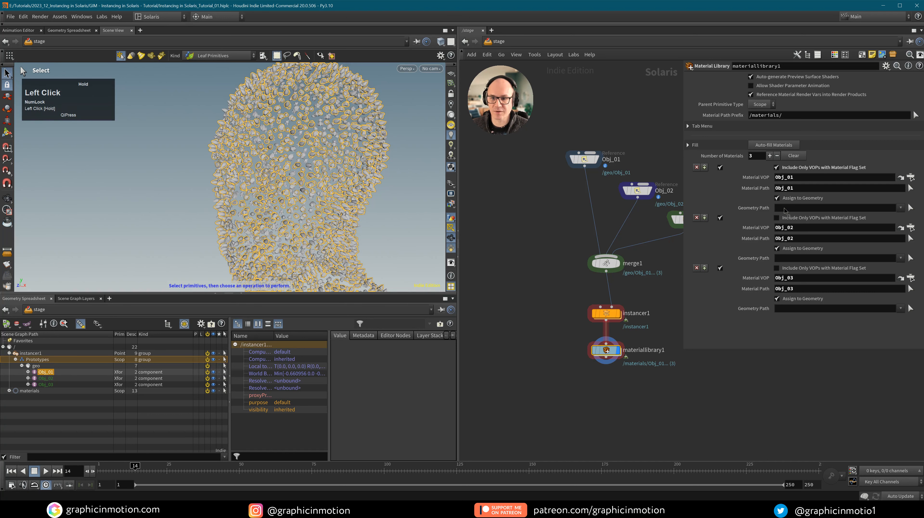
drag(784, 210, 785, 209)
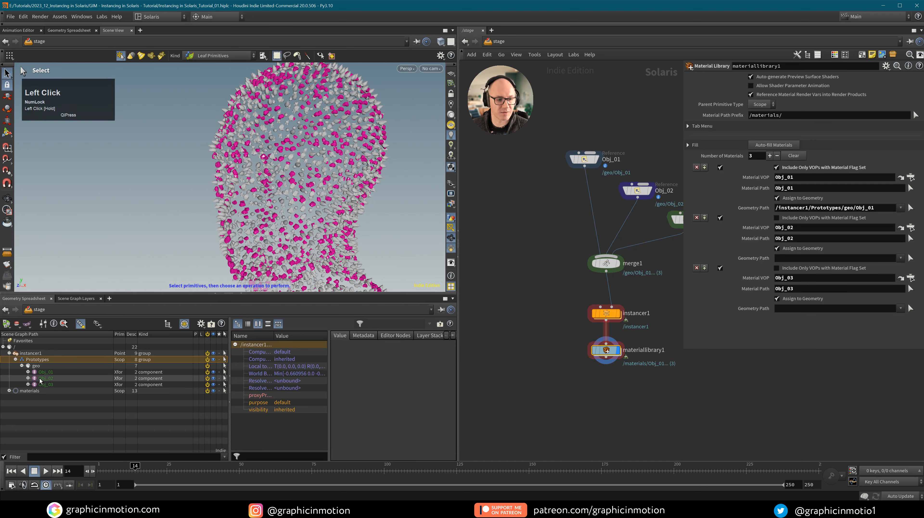
drag(192, 376, 789, 258)
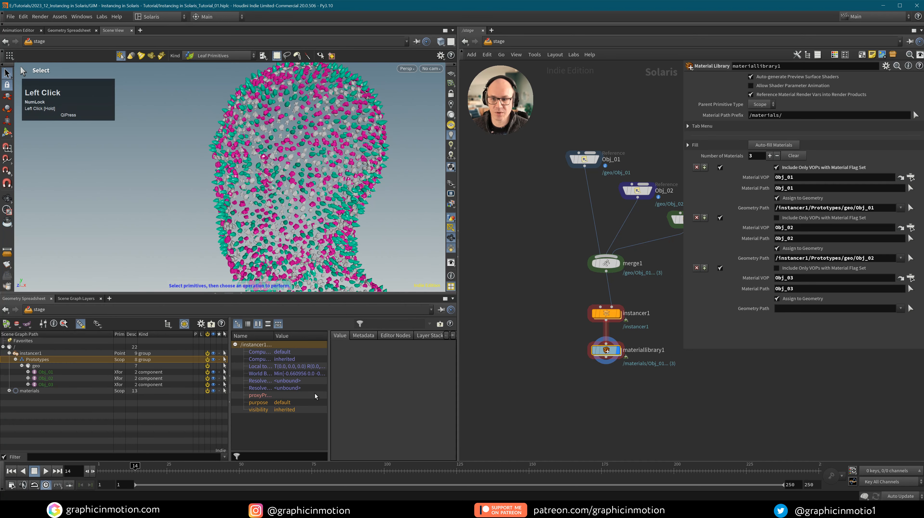
drag(46, 384, 805, 309)
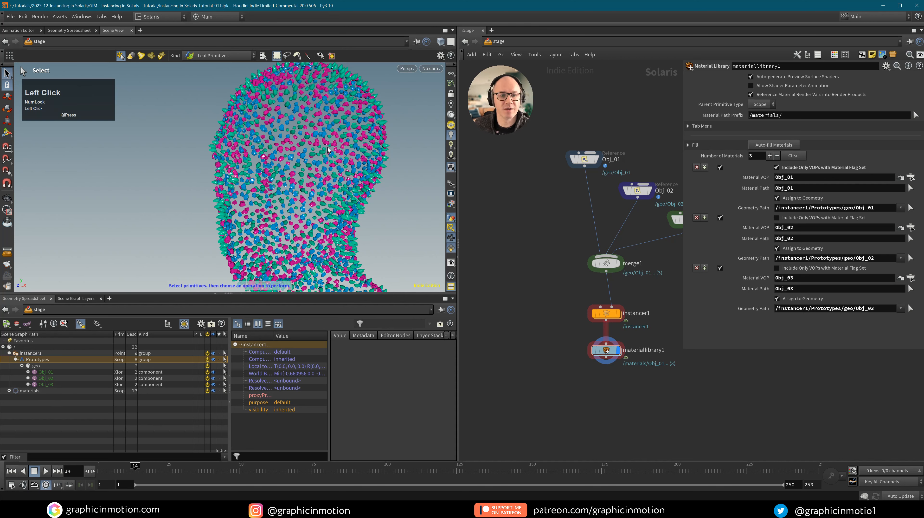
alt+drag(315, 159, 285, 163)
Set instancer1's Seed to 0.18 and its Prototype Index to Index Attribute.
click(605, 313)
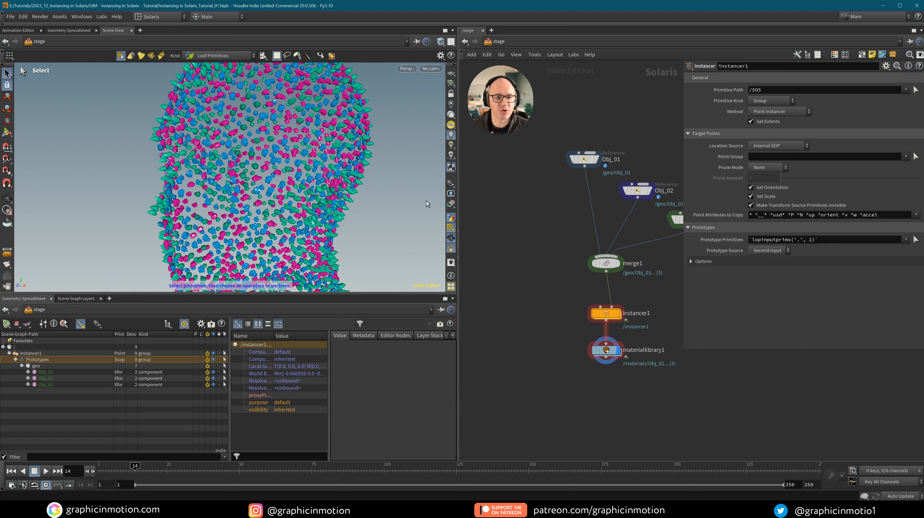
alt+right_drag(264, 120, 225, 127)
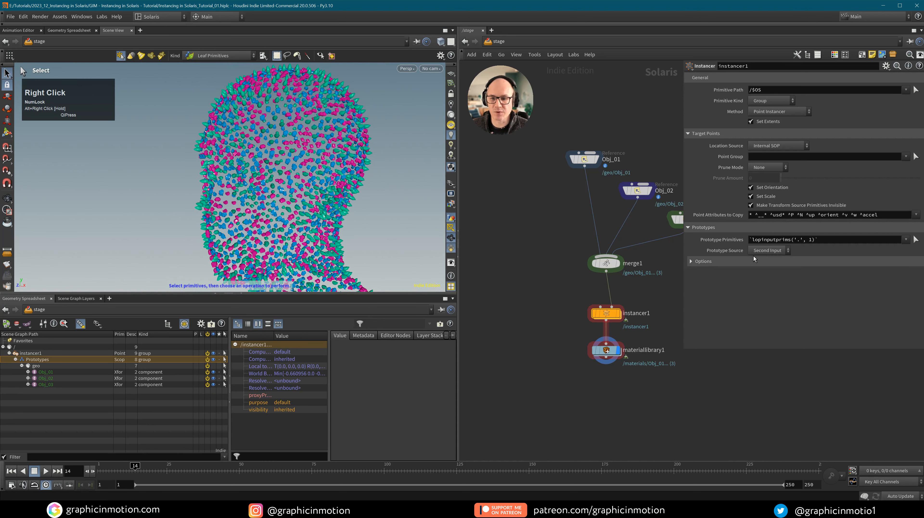
click(690, 262)
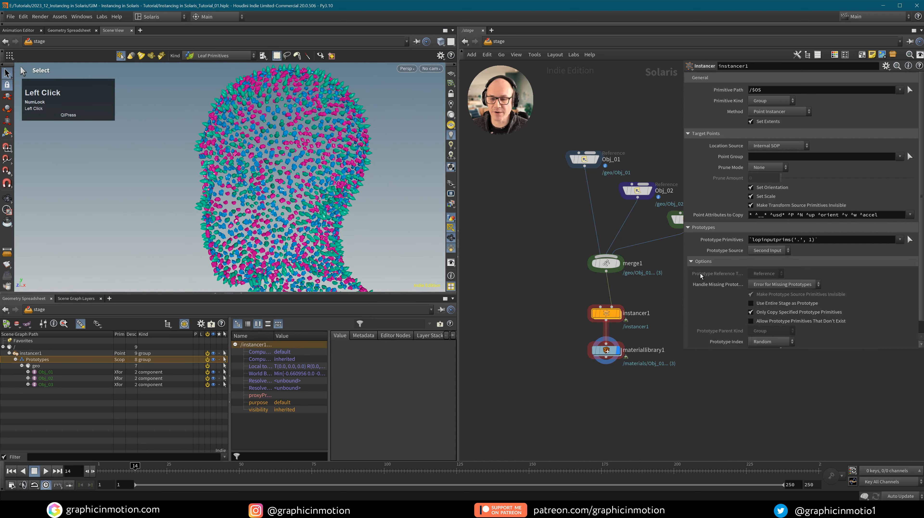
drag(921, 272, 921, 285)
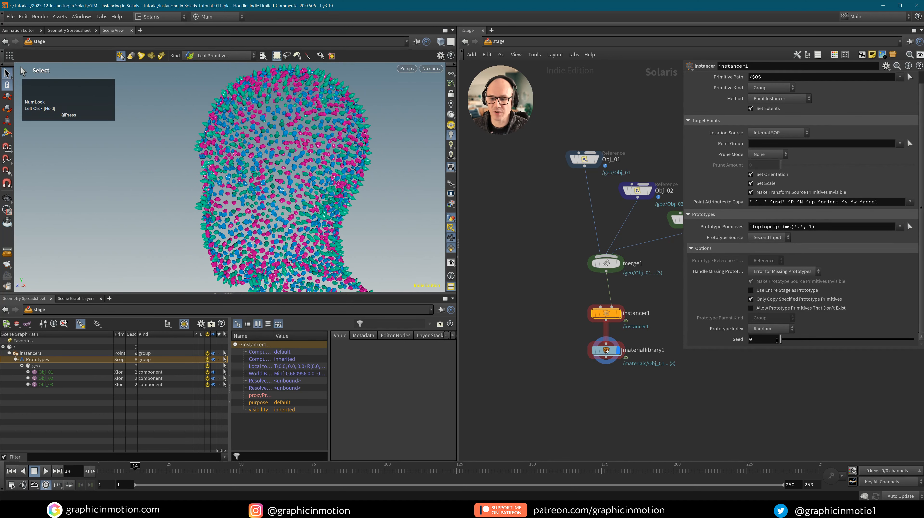
drag(780, 339, 765, 338)
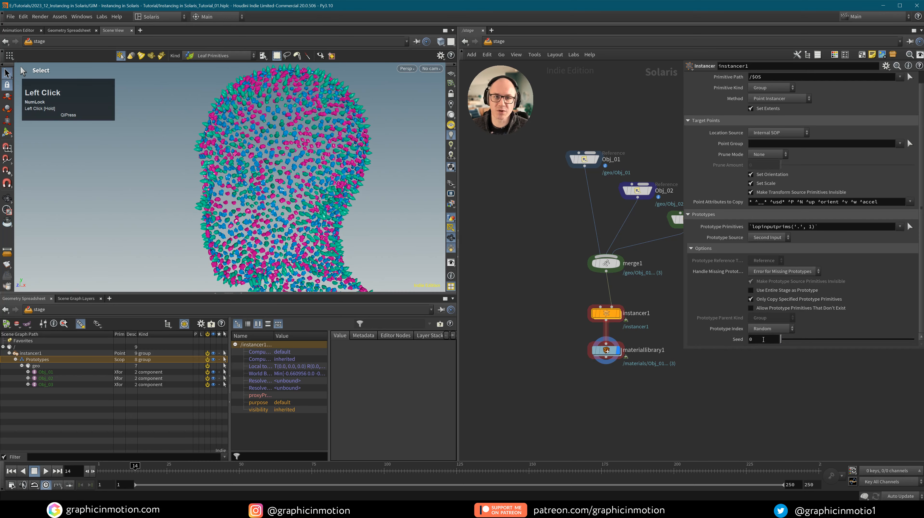
click(770, 329)
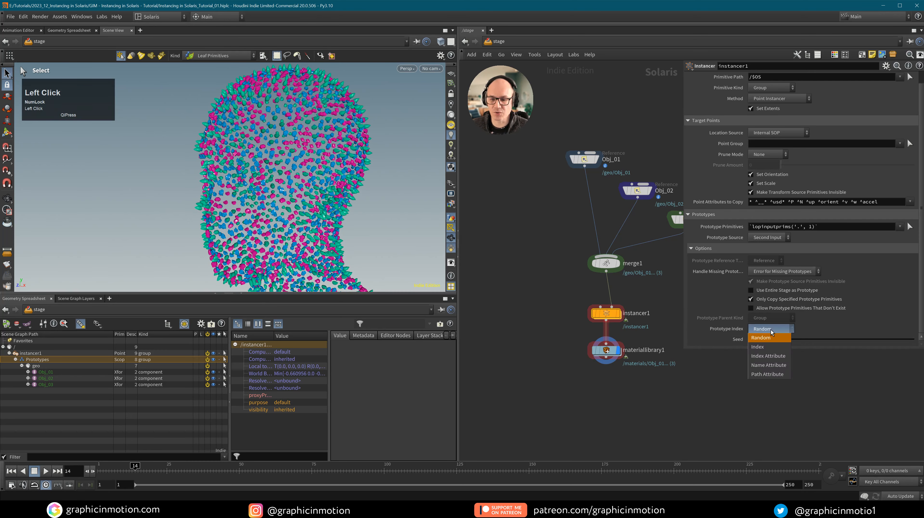
click(768, 356)
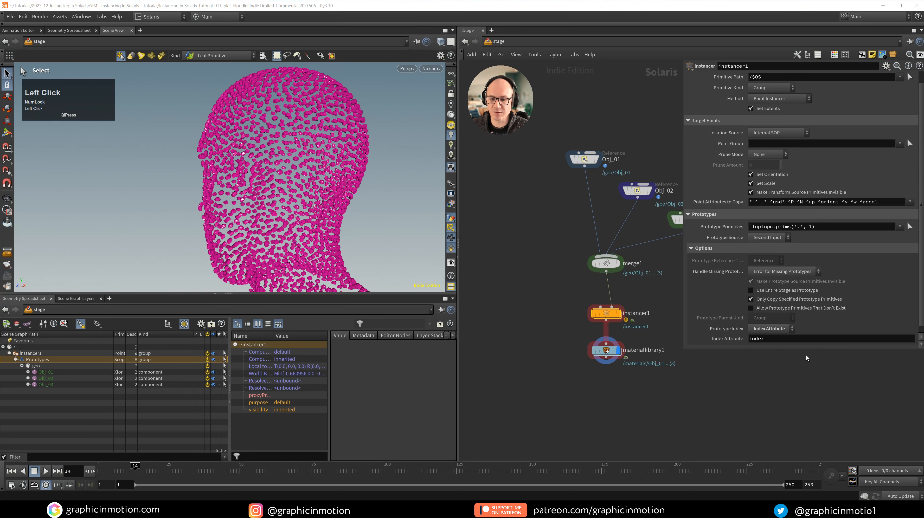
click(761, 343)
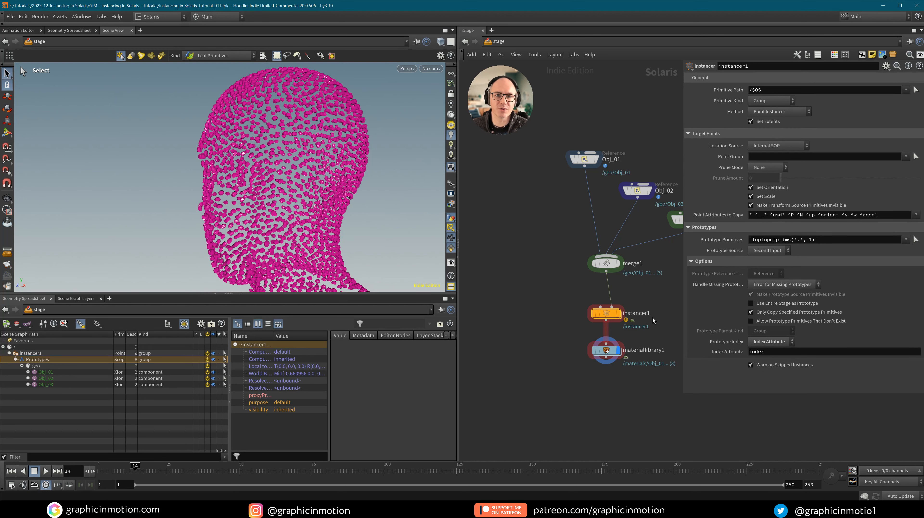
double_click(610, 315)
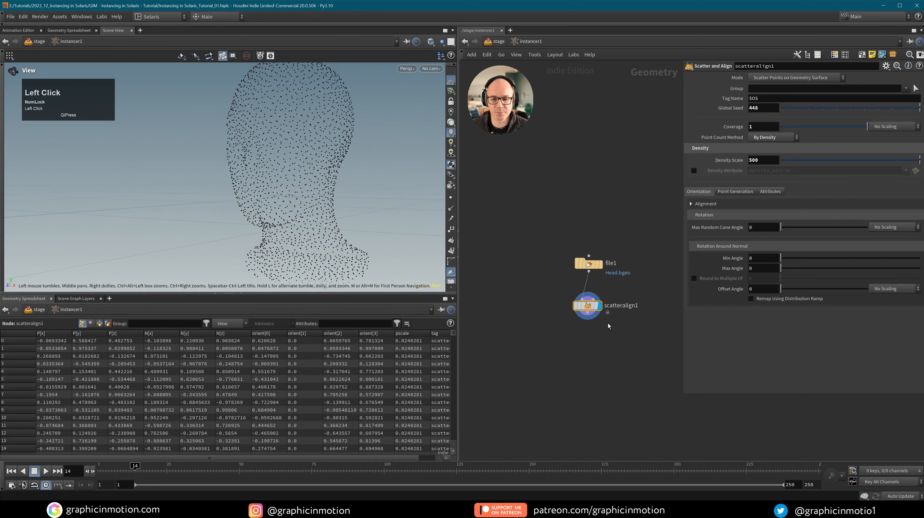
mouse_move(560, 313)
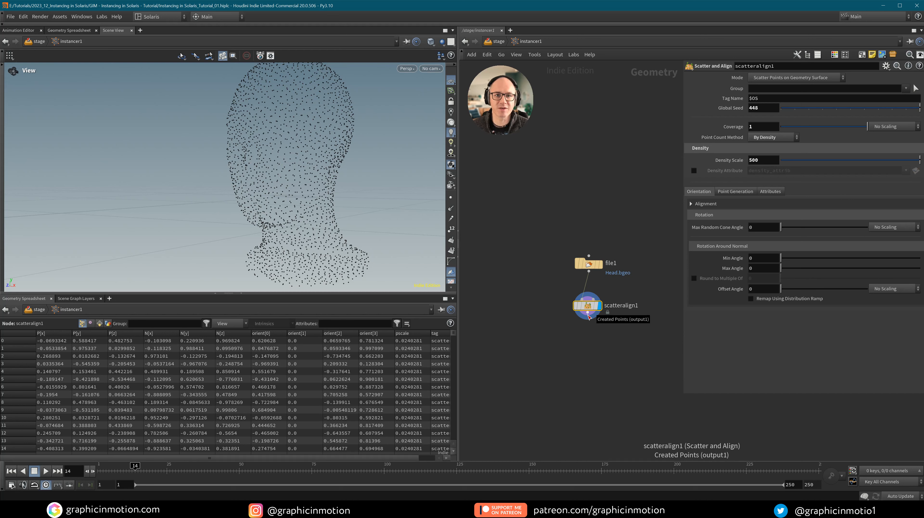
Add a displayed Point VOP, pointvop1, below scatteralign1 and go inside it.
key(Tab)
text(point vo)
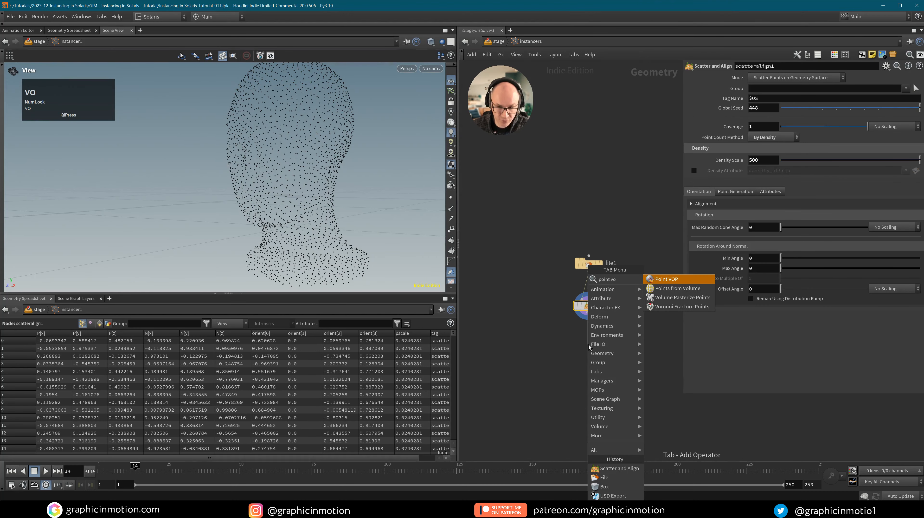
click(665, 278)
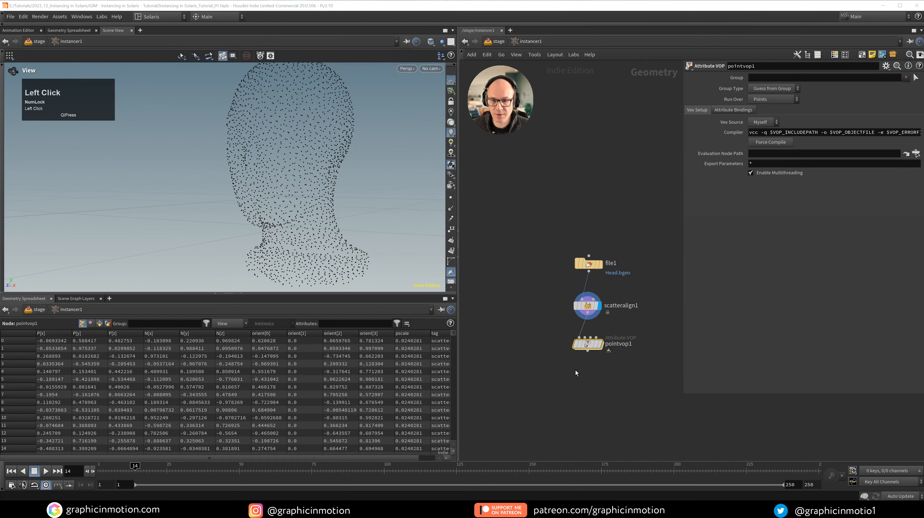
click(598, 344)
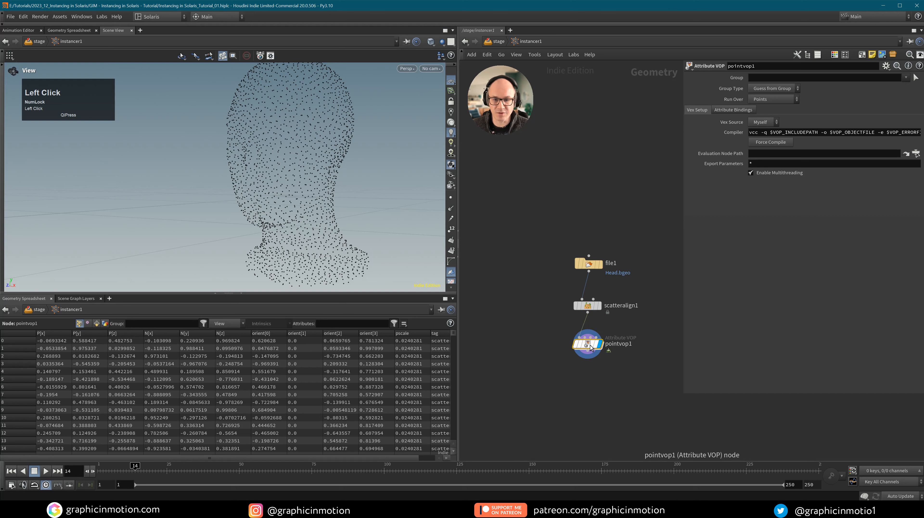
double_click(591, 347)
middle_drag(655, 324, 534, 352)
scroll(676, 388, down, 2)
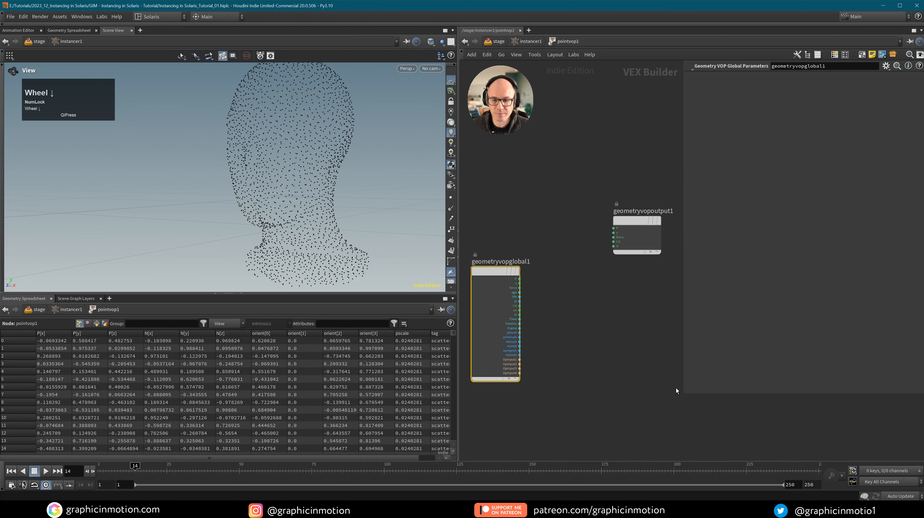
Add an Anti-Aliased Noise node, wiring P into its pos and its noise into Cd.
click(684, 392)
key(Tab)
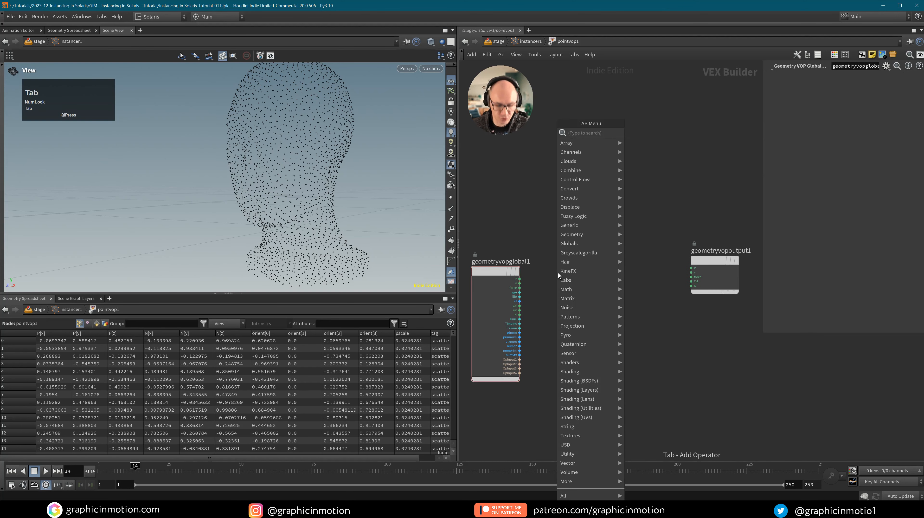
text(anti)
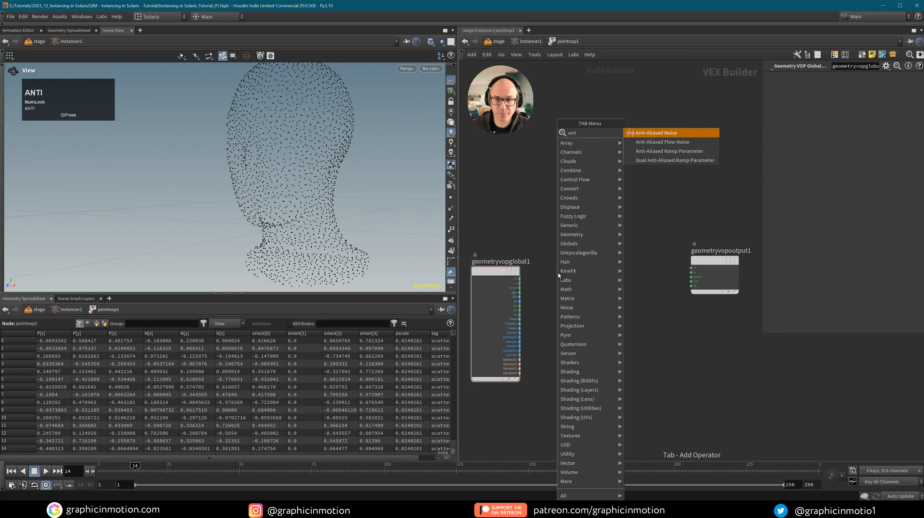
click(659, 135)
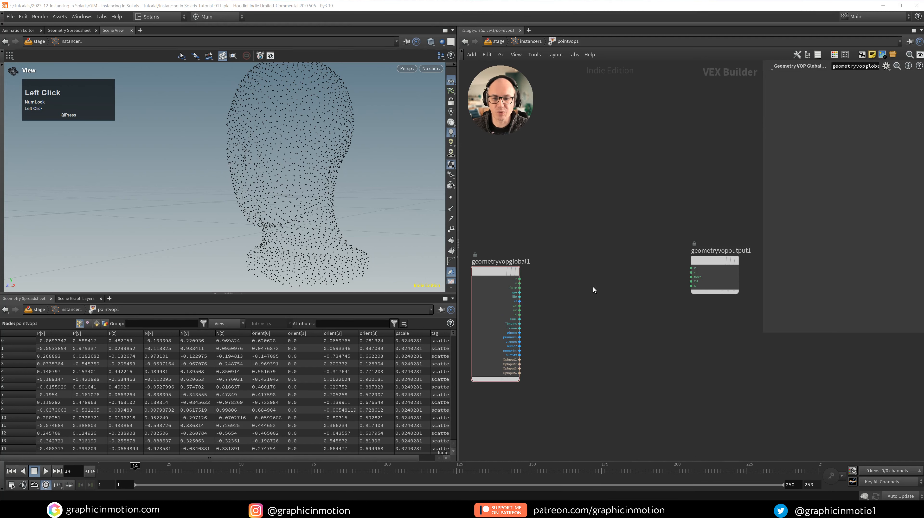
click(590, 291)
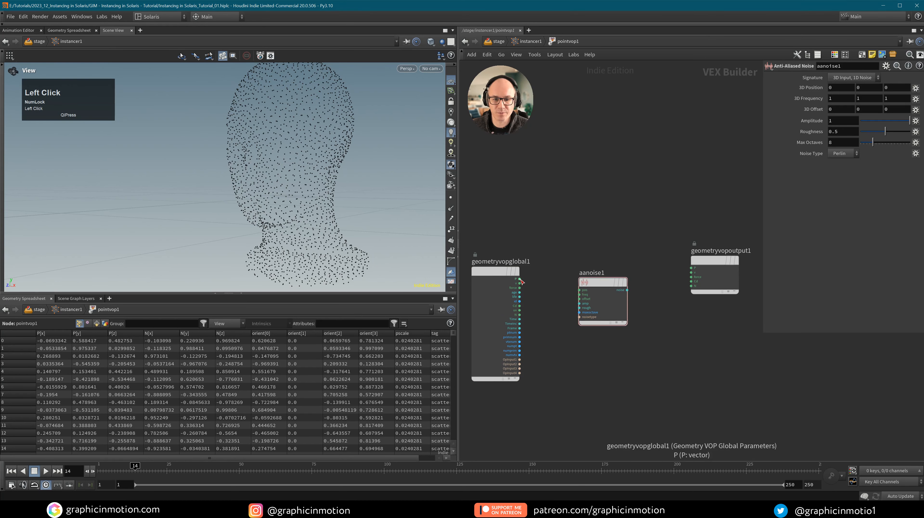
drag(521, 281, 579, 290)
middle_drag(642, 312, 610, 347)
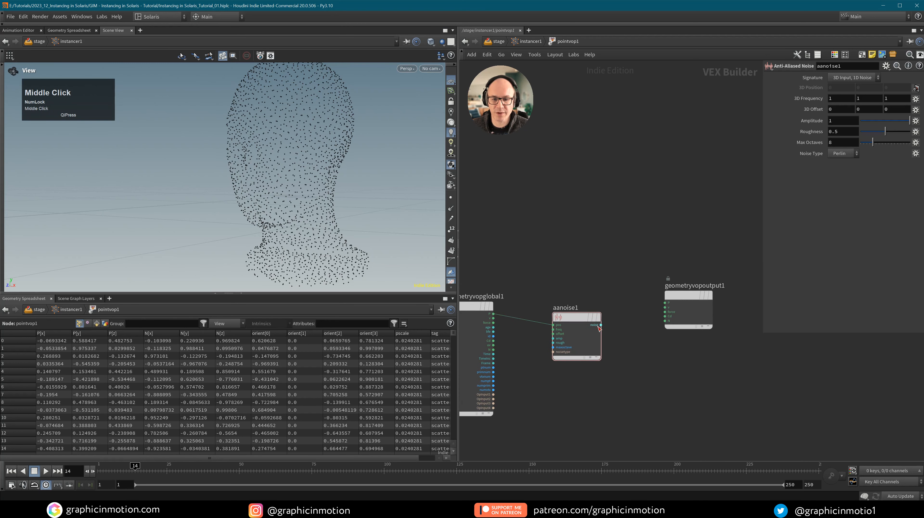
drag(599, 326, 665, 316)
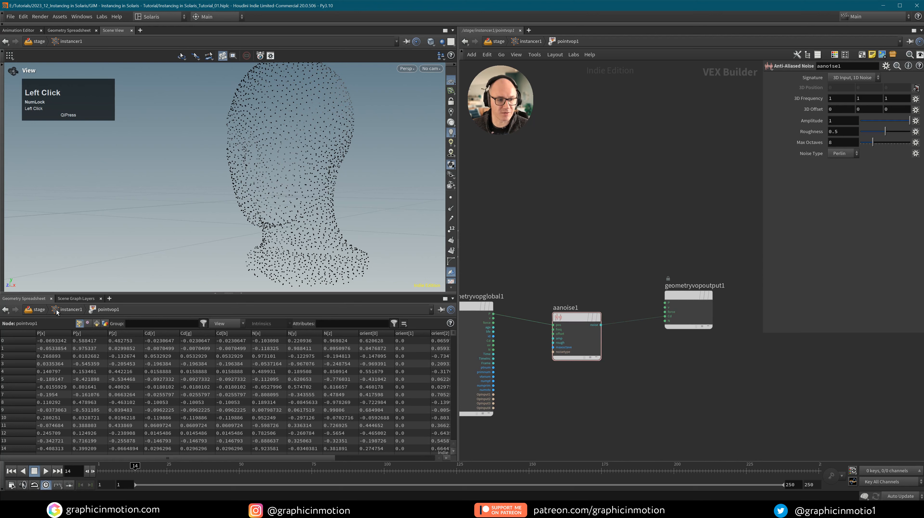
Check the resulting Cd[r] range in the spreadsheet, sorted both ways, and tidy the output node.
click(162, 333)
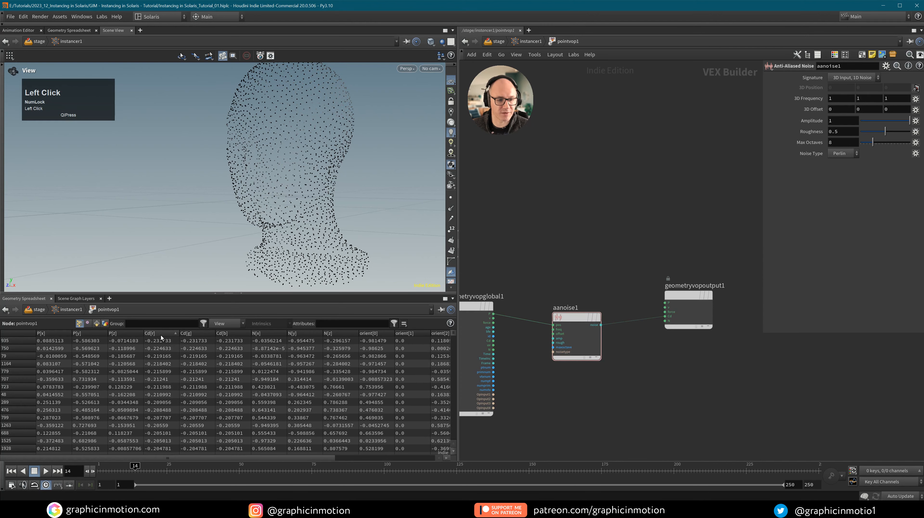
click(160, 334)
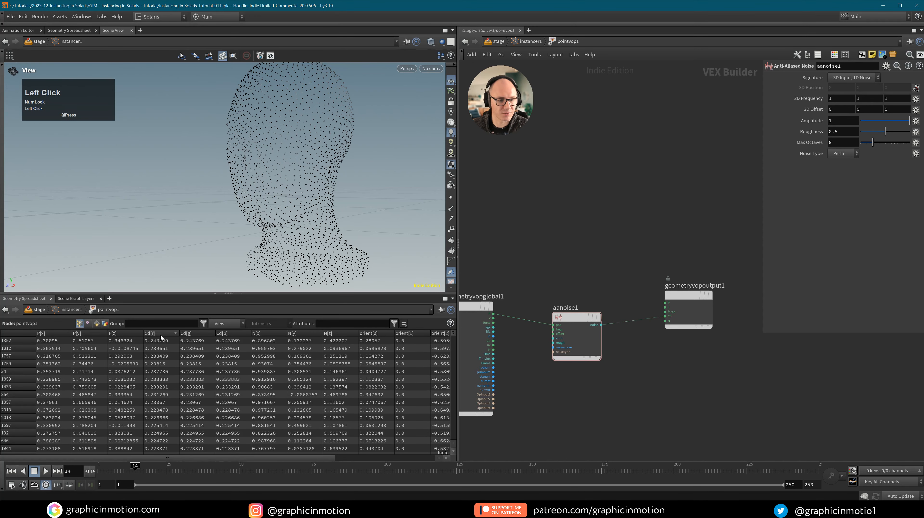
click(161, 334)
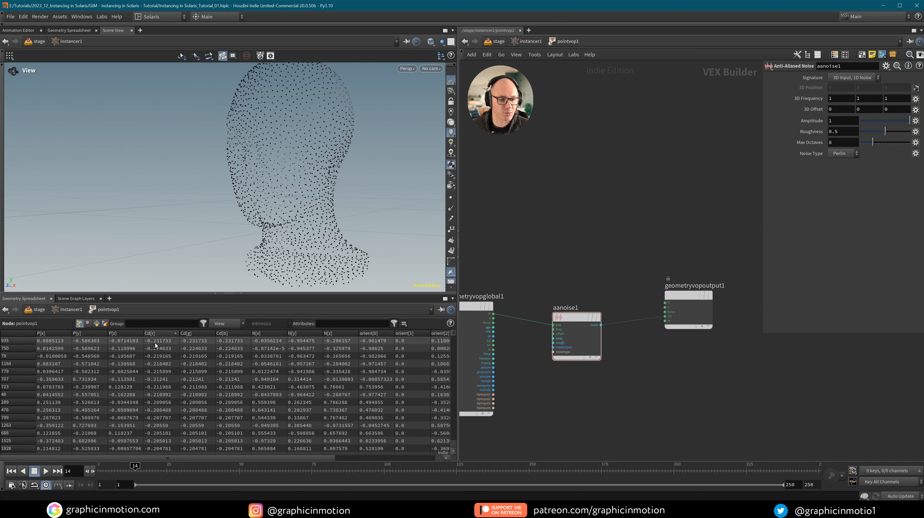
click(161, 334)
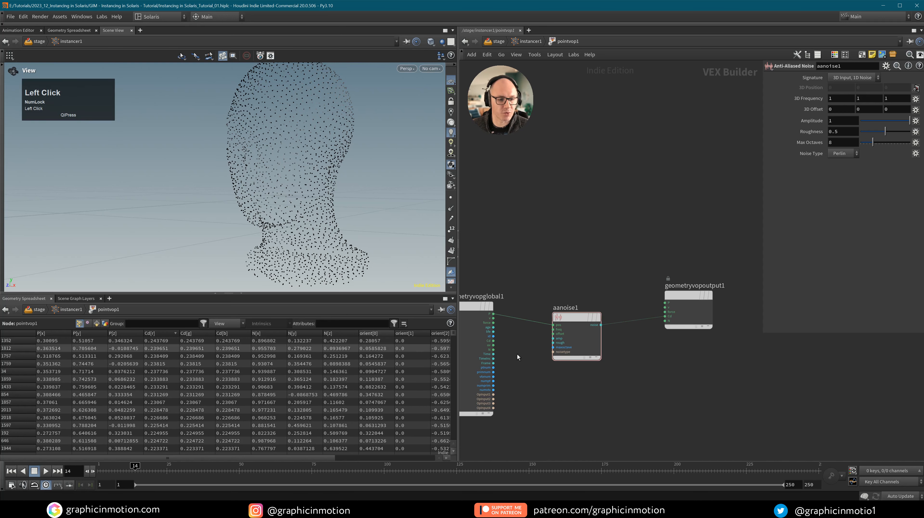
drag(696, 295, 730, 307)
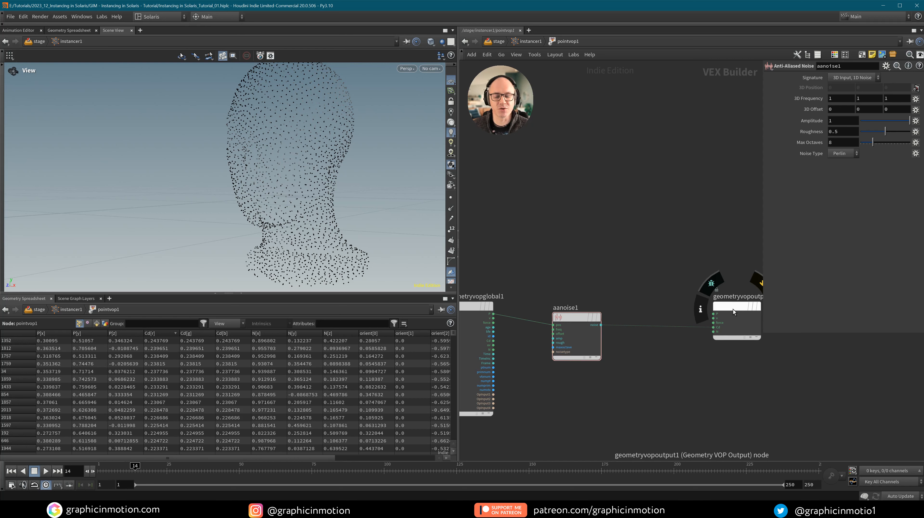
Insert a Fit Range node, fit1, between aanoise1 and the Cd output.
key(Tab)
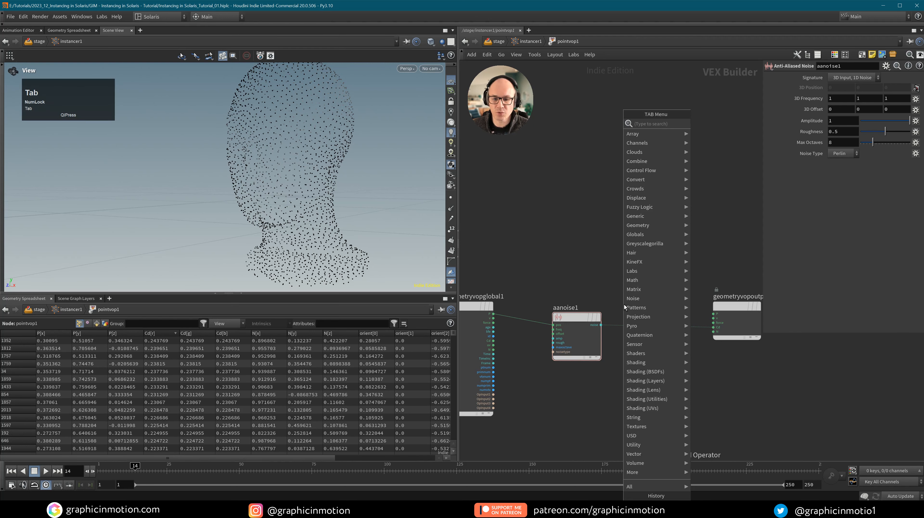
text(fit)
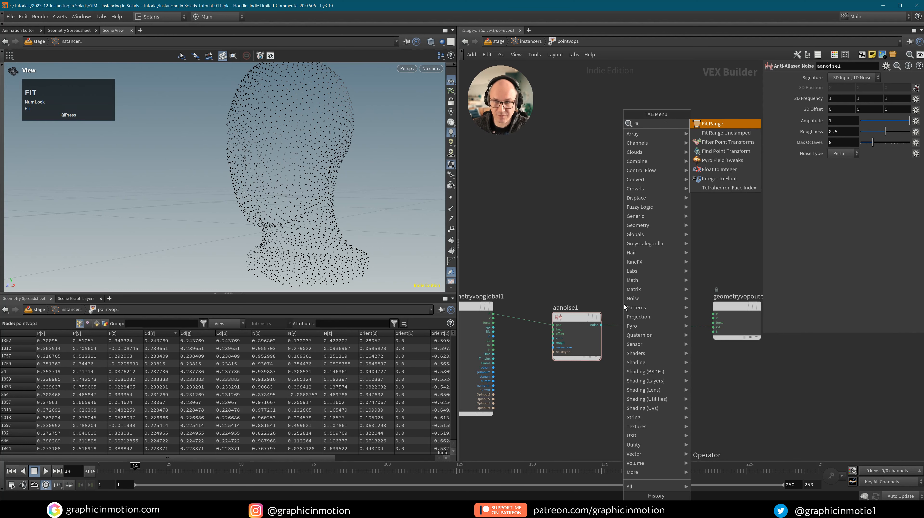
click(724, 124)
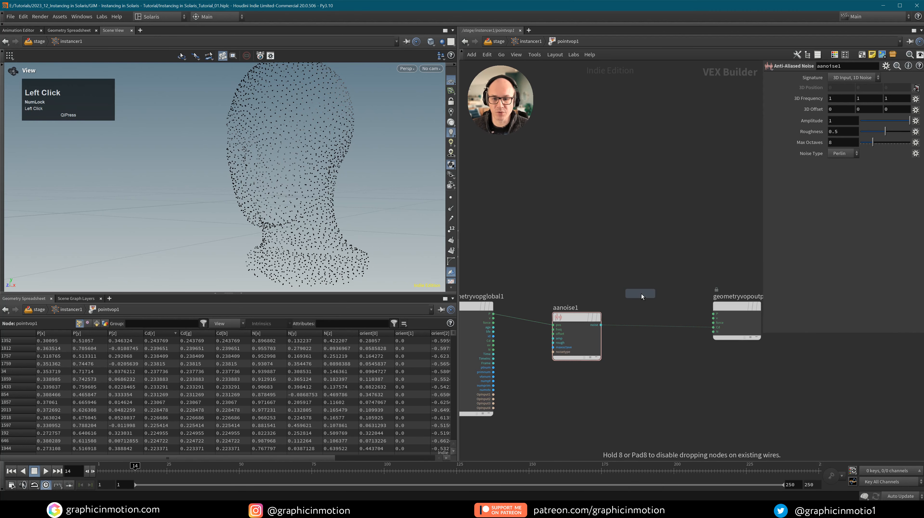
drag(639, 294, 648, 324)
Set fit1's Source Min -0.3, Source Max 0.3 and Destination Max 3.
mouse_move(651, 326)
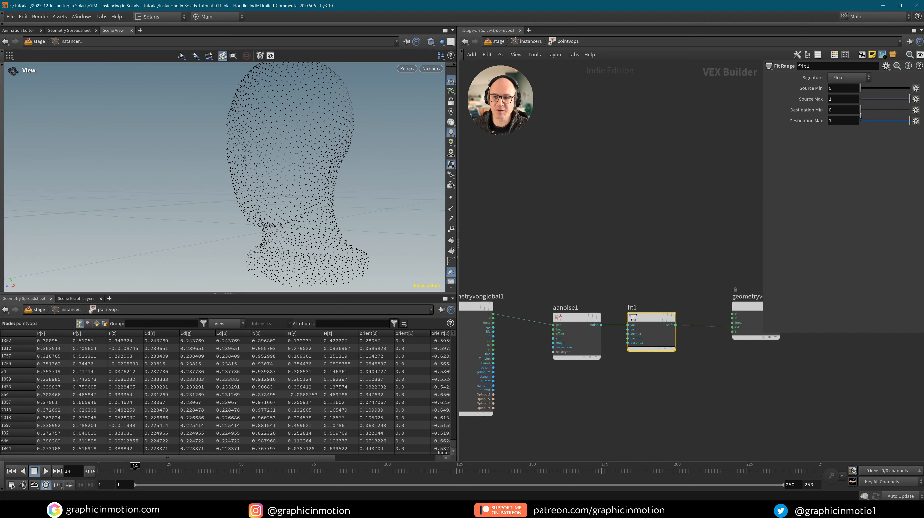
click(837, 89)
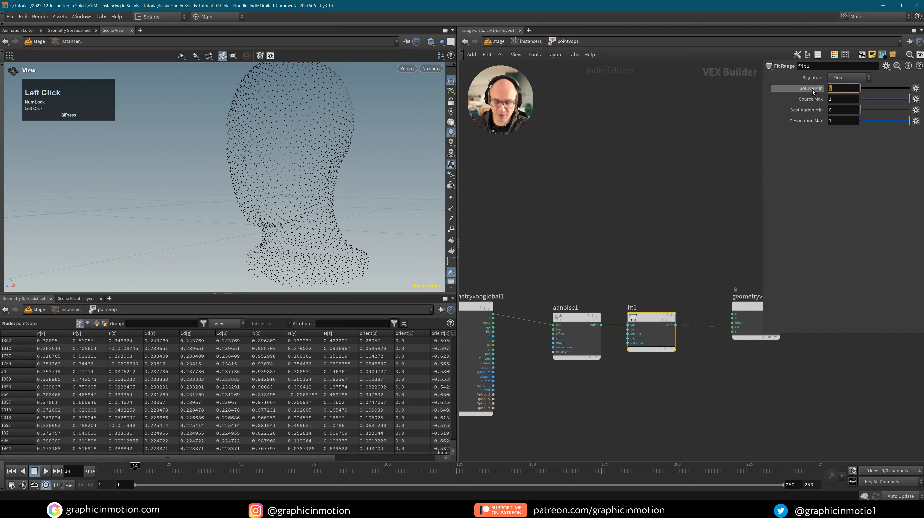
text(-0.3)
click(657, 181)
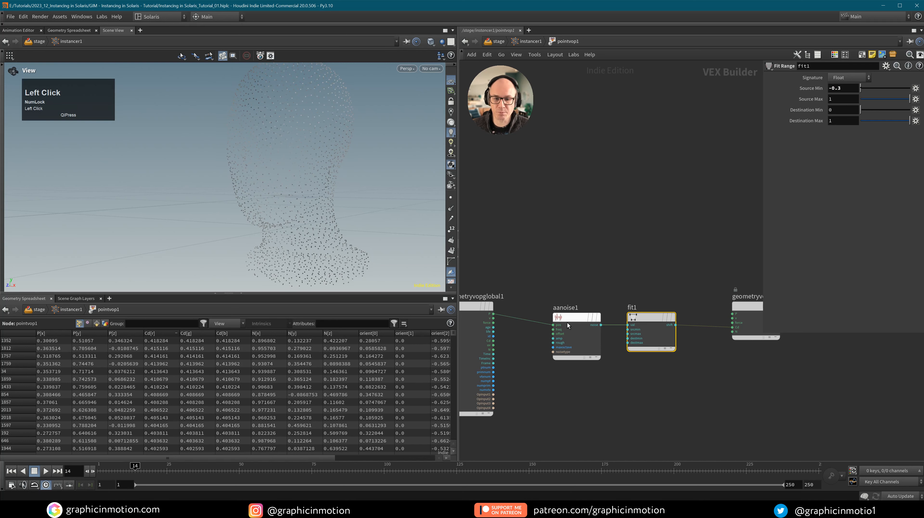
click(841, 98)
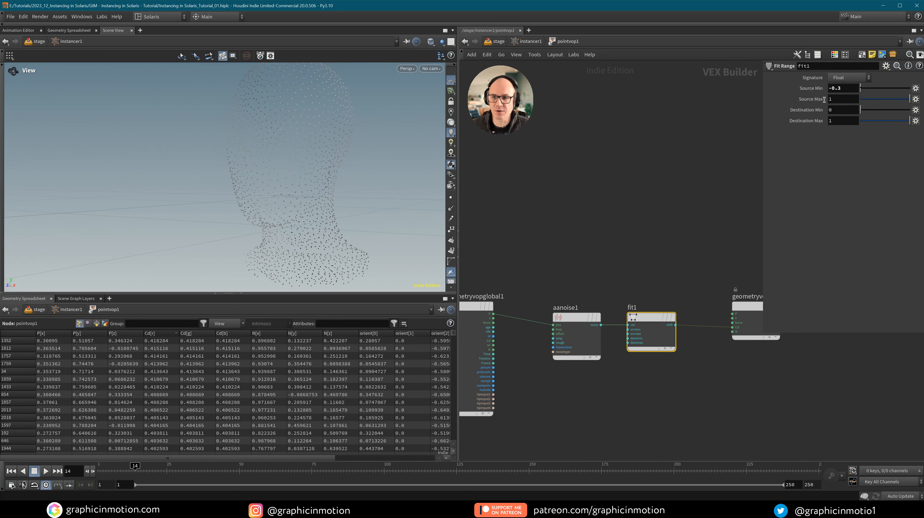
text(0.)
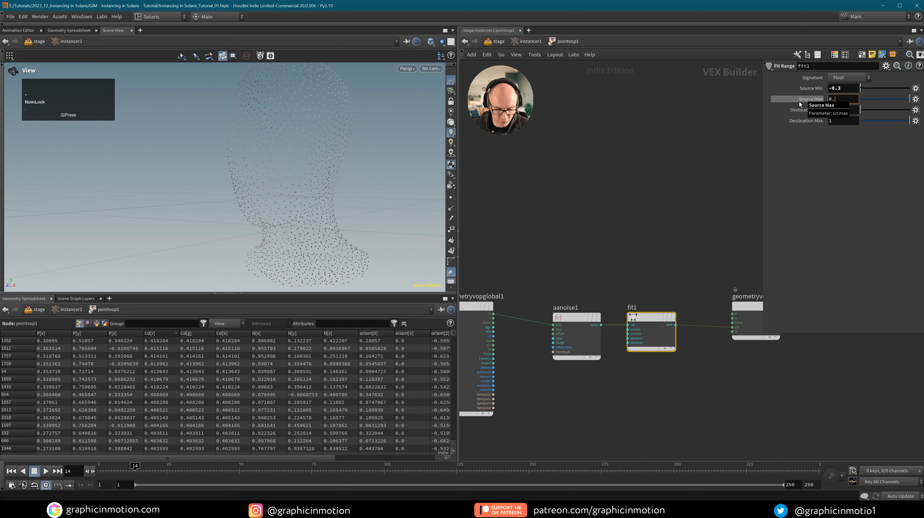
text(3)
click(567, 215)
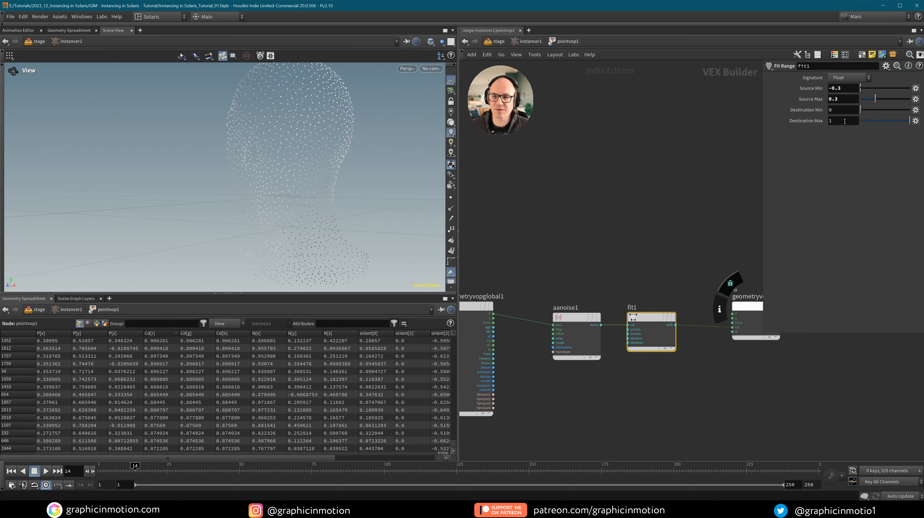
click(829, 121)
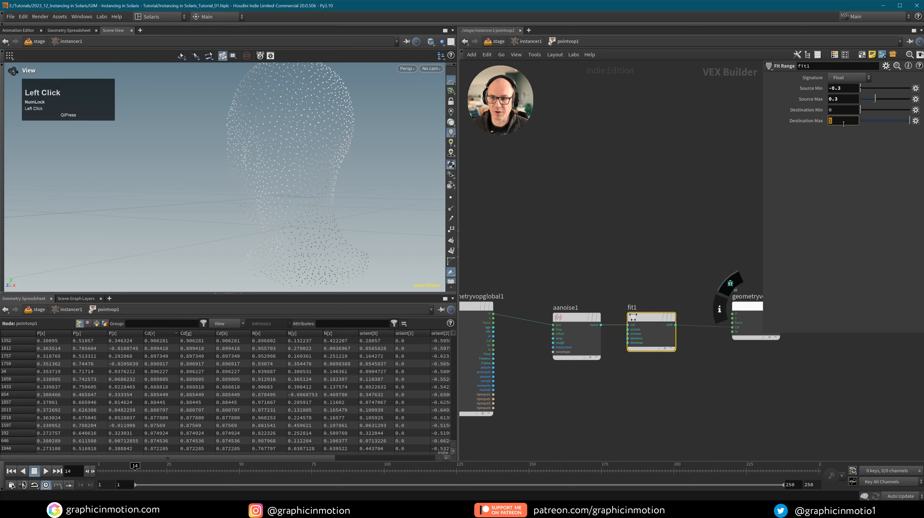
text(3)
key(Return)
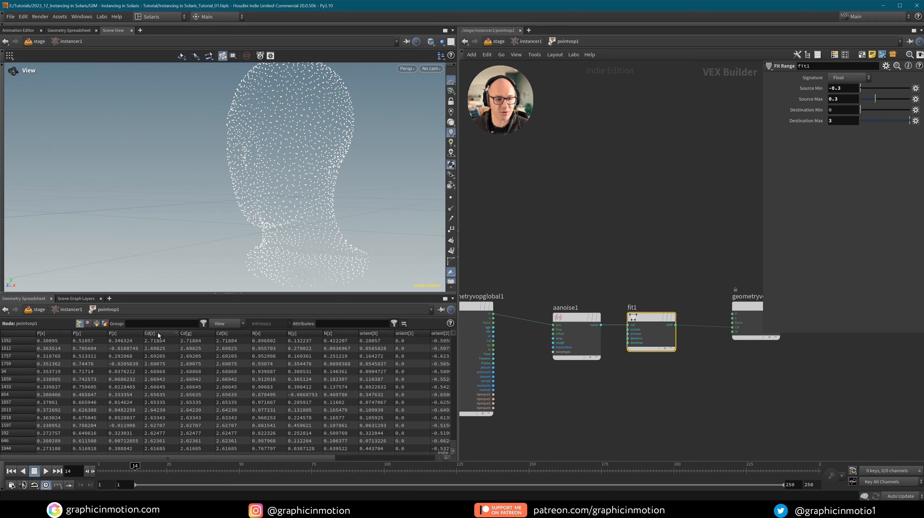
Compare Cd values with Destination Max 2, then restore it to 3.
click(157, 333)
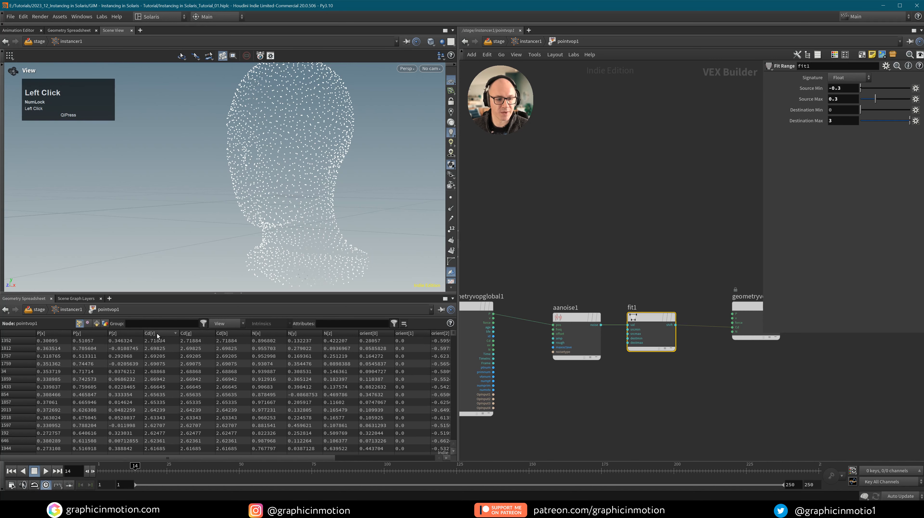
click(157, 334)
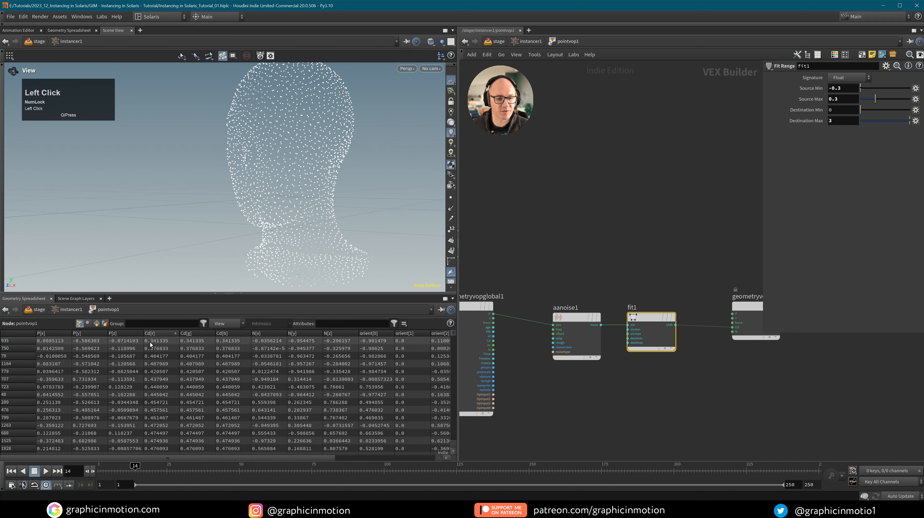
click(157, 334)
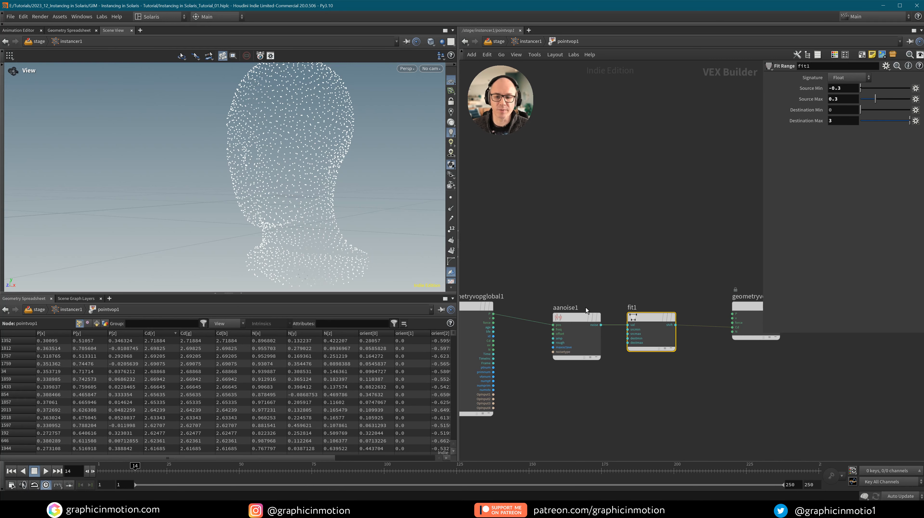
click(843, 121)
text(2)
key(Return)
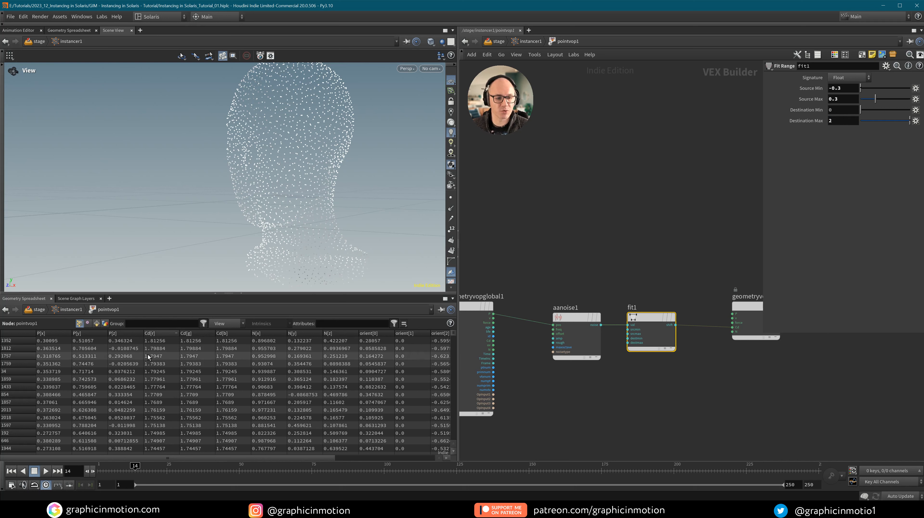
click(161, 334)
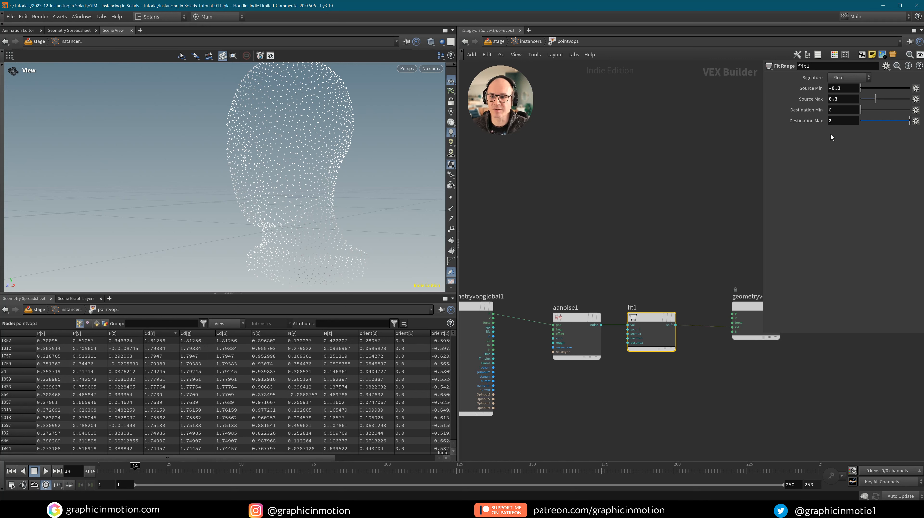
click(842, 121)
text(3)
key(Return)
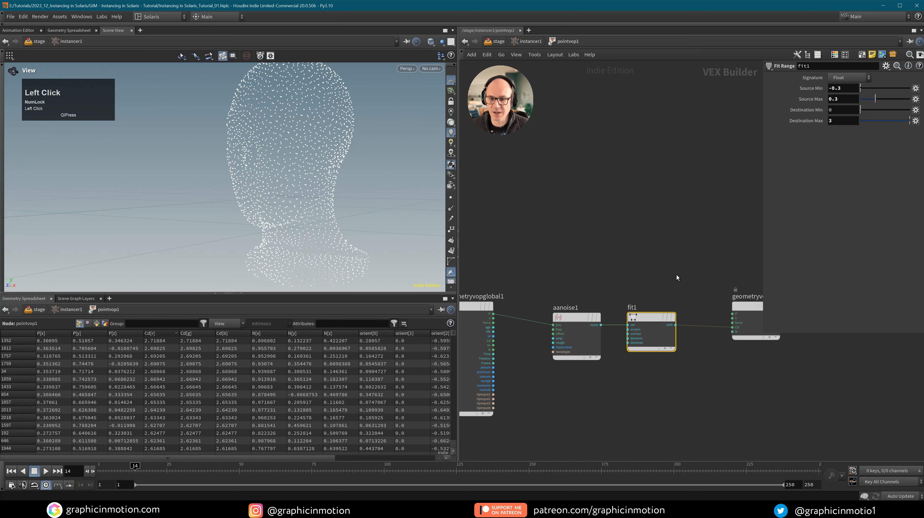
Insert a Floor node, floor1, on the wire between fit1 and the output.
middle_drag(707, 382, 612, 391)
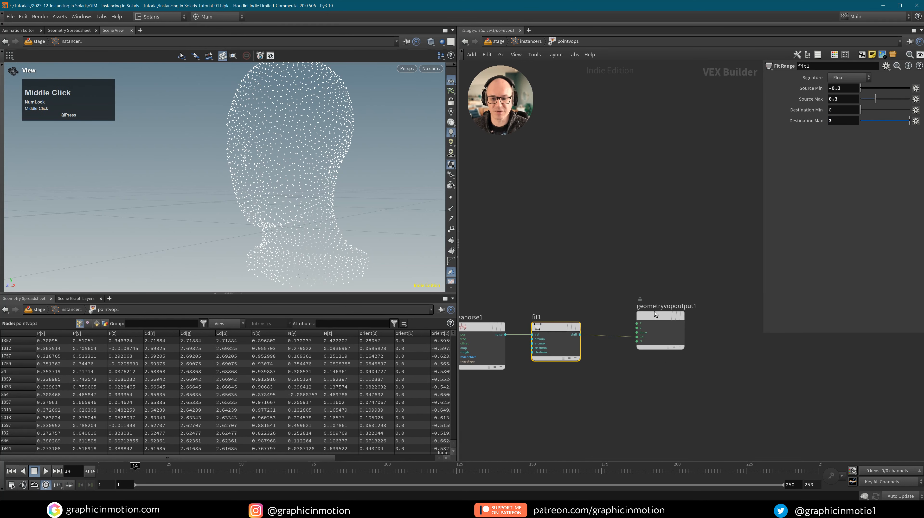
click(626, 373)
key(Tab)
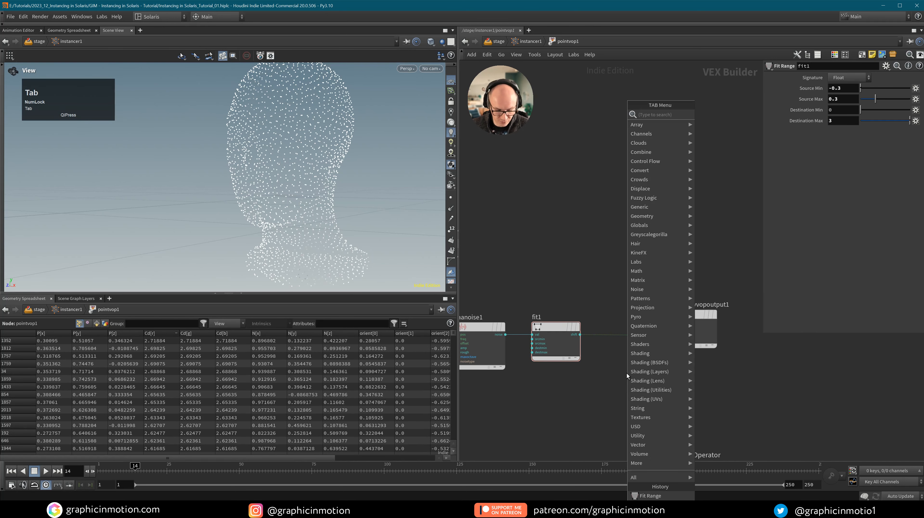
text(floo)
click(711, 114)
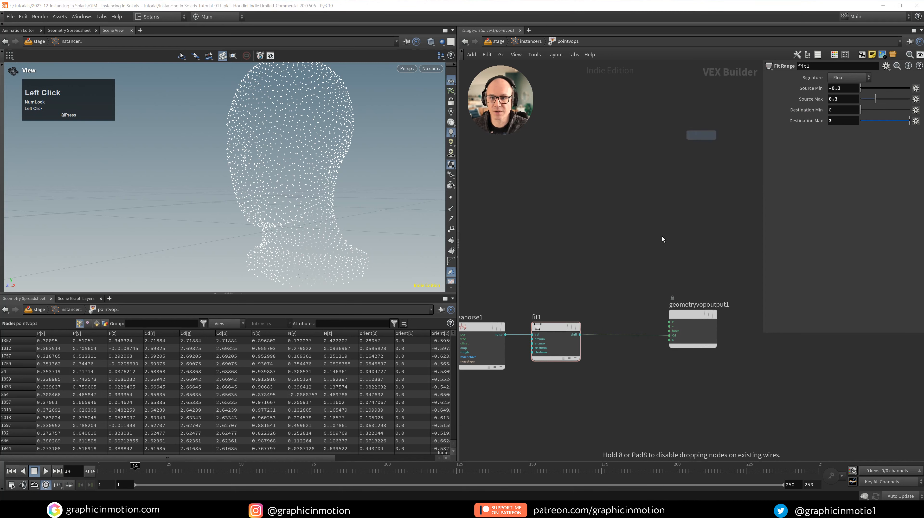
click(621, 335)
drag(634, 339, 628, 336)
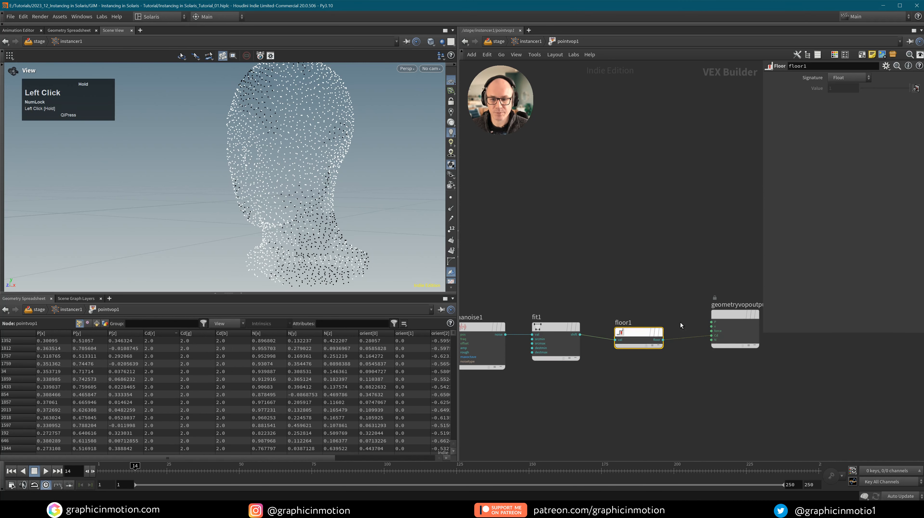
Sort the spreadsheet by Cd[r] to check the whole-number colour values, then select fit1.
click(158, 334)
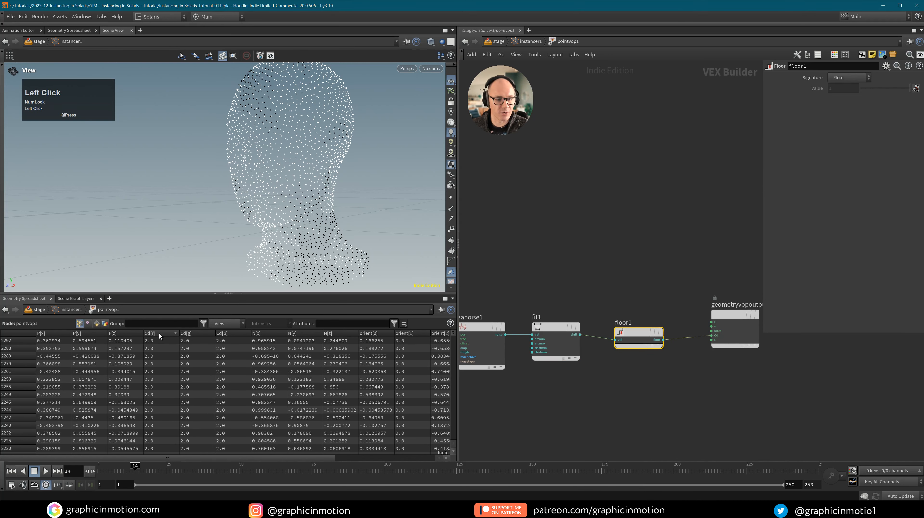
click(159, 333)
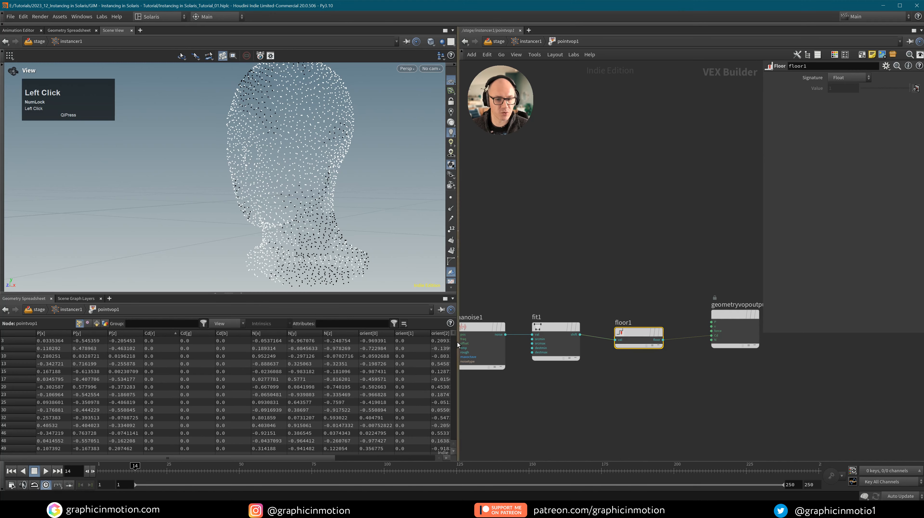
mouse_move(453, 337)
mouse_down()
mouse_move(454, 387)
mouse_move(453, 337)
mouse_up()
click(544, 340)
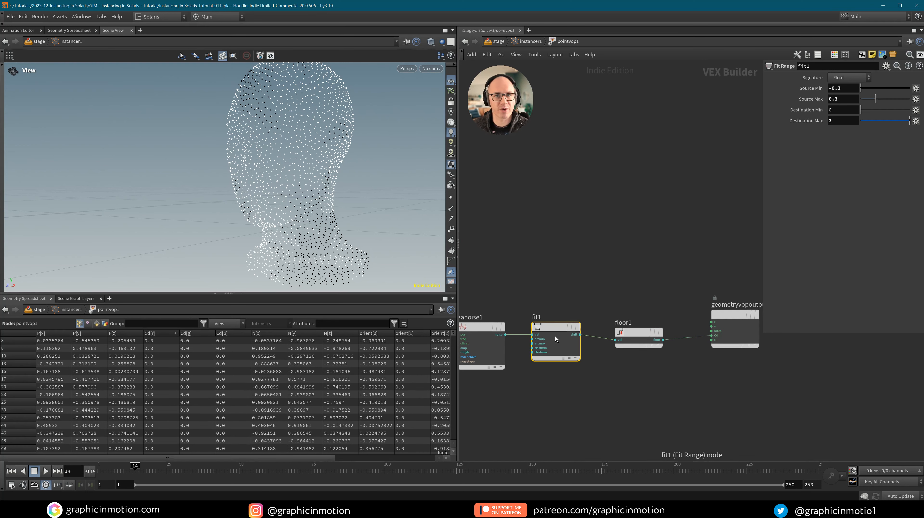
Move floor1 right and set fit1's source range to -0.5 to 0.5.
mouse_move(541, 340)
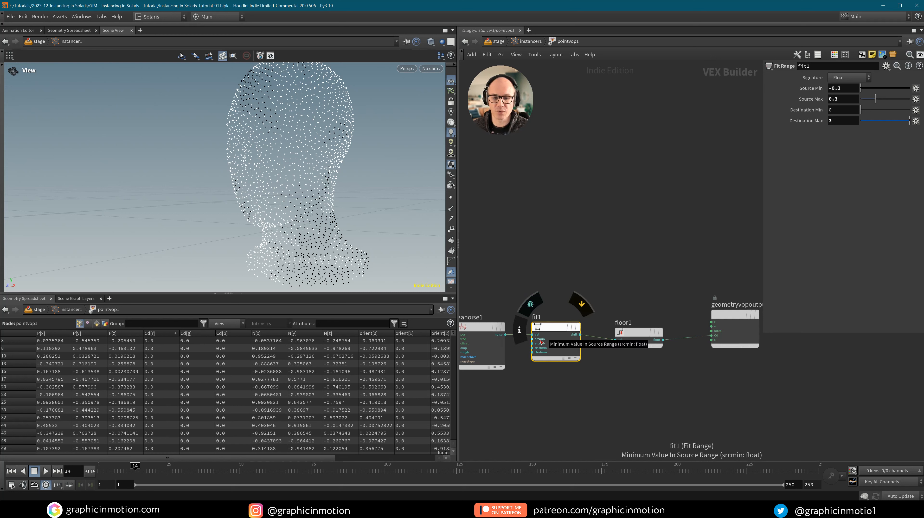
drag(640, 334, 665, 328)
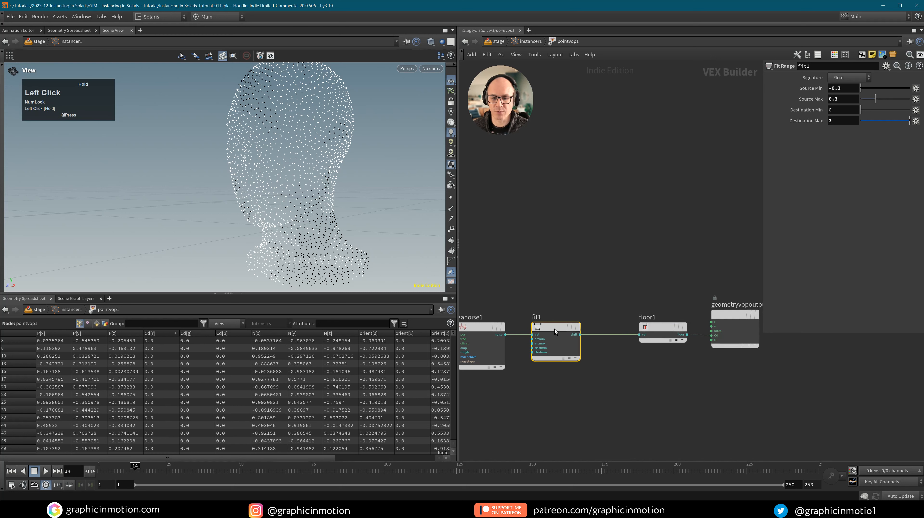
click(842, 88)
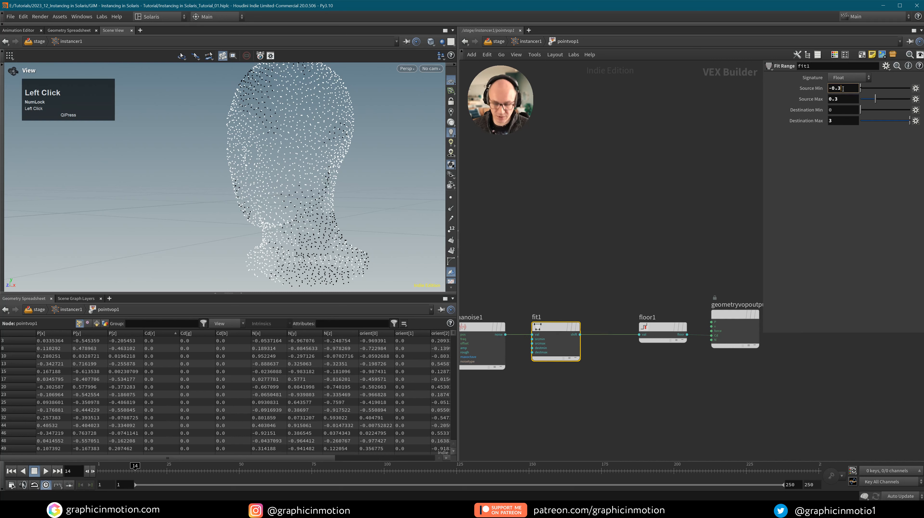
text(5)
click(847, 101)
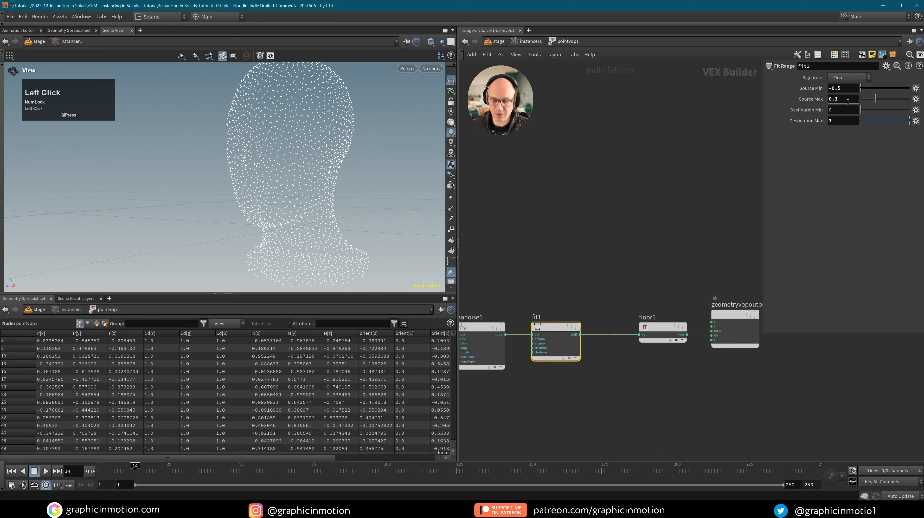
key(BackSpace)
text(5)
click(839, 179)
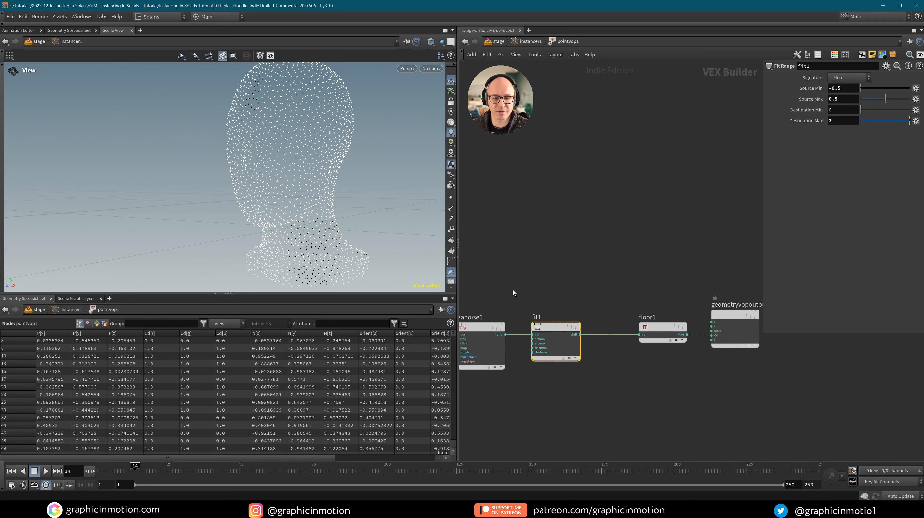
Shift floor1 and the output node right, then set fit1's Destination Max to 1.
middle_drag(684, 390, 621, 389)
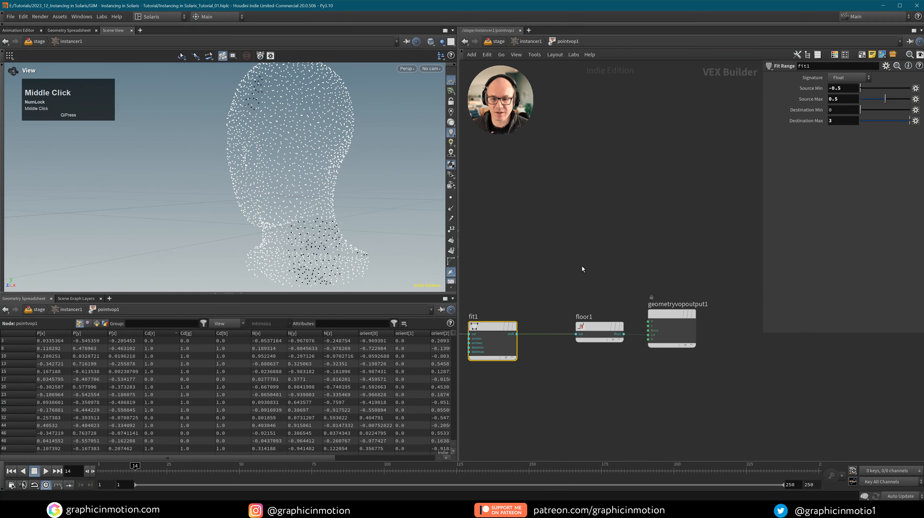
drag(582, 266, 691, 346)
drag(683, 313, 755, 317)
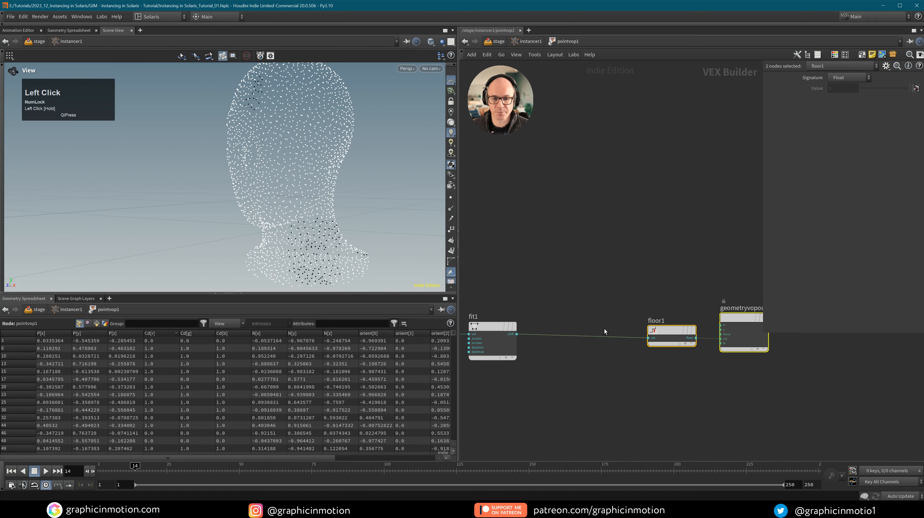
middle_drag(575, 315, 628, 311)
click(542, 322)
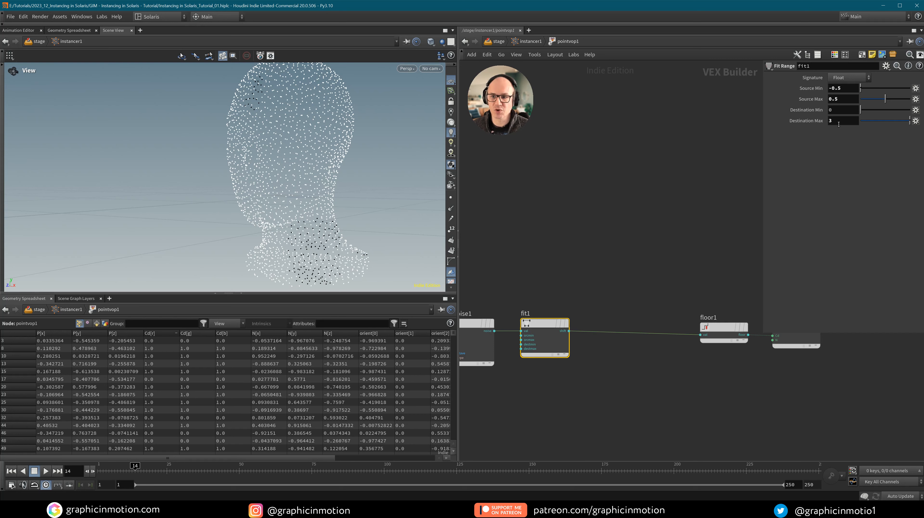
click(838, 124)
text(1)
click(817, 135)
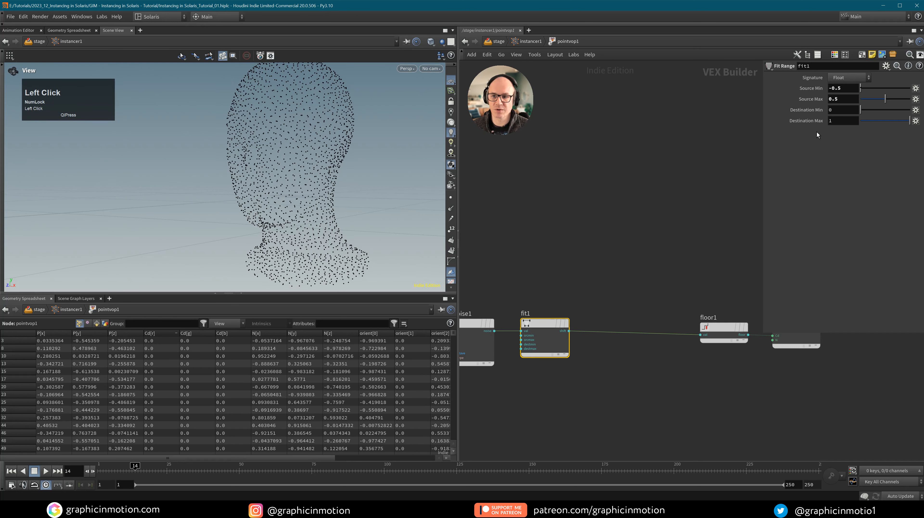
mouse_move(545, 328)
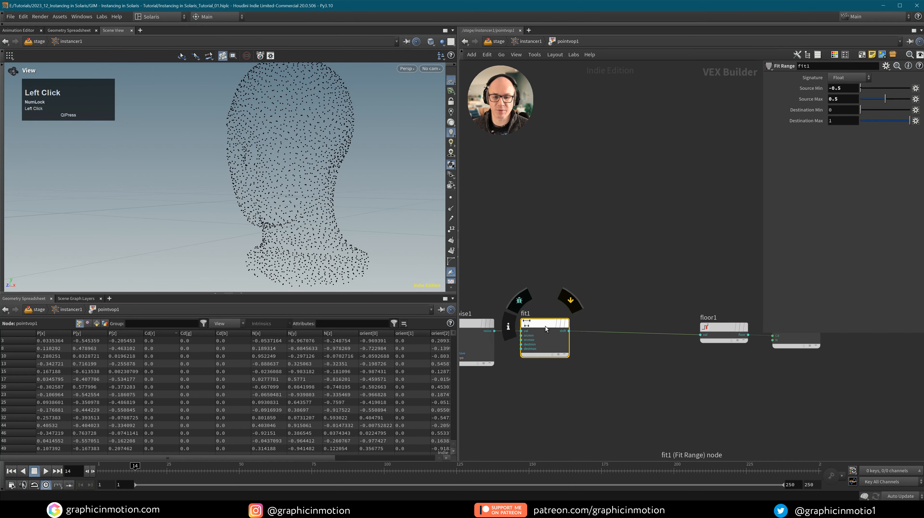
key(Tab)
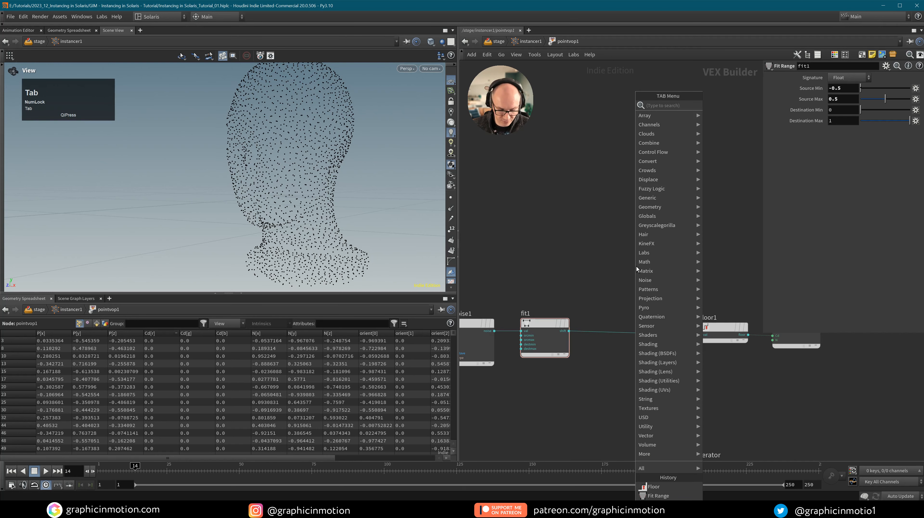
Add a Ramp Parameter node, ramp1, with Ramp Type Spline Ramp (float).
text(ram)
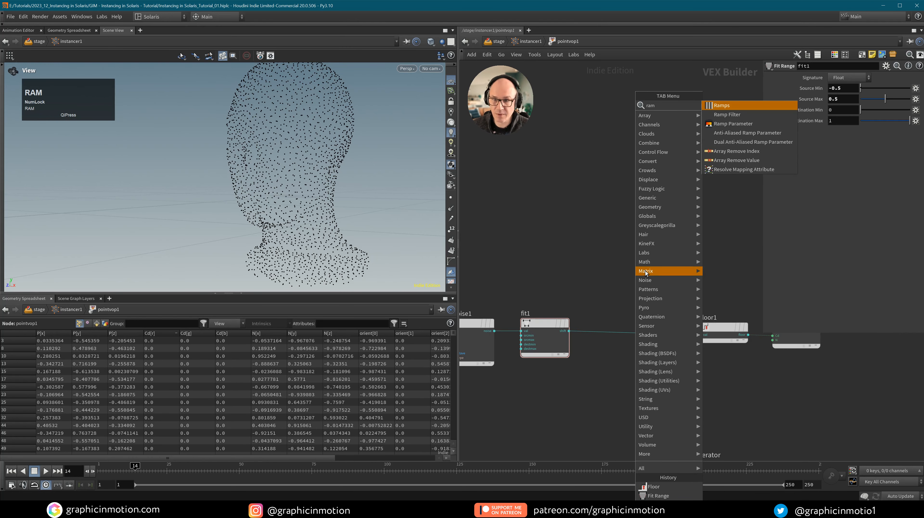
click(732, 141)
click(634, 271)
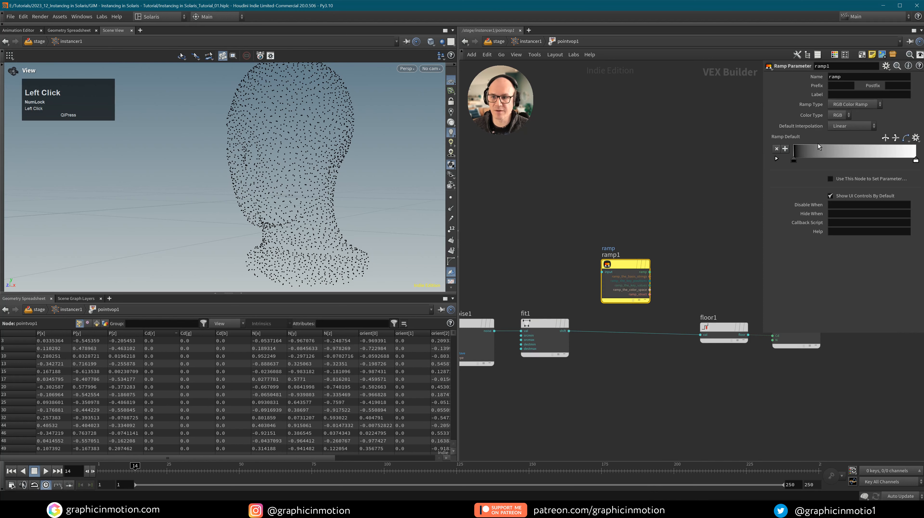
click(841, 109)
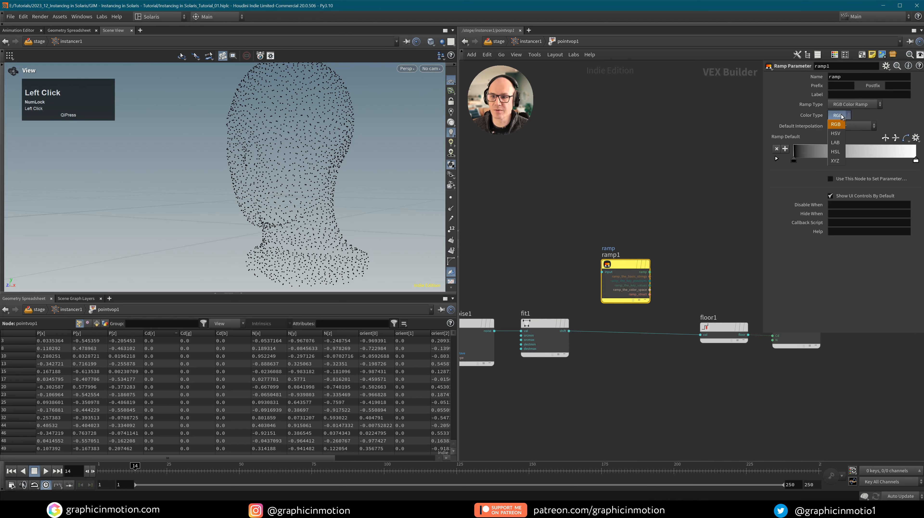
click(852, 123)
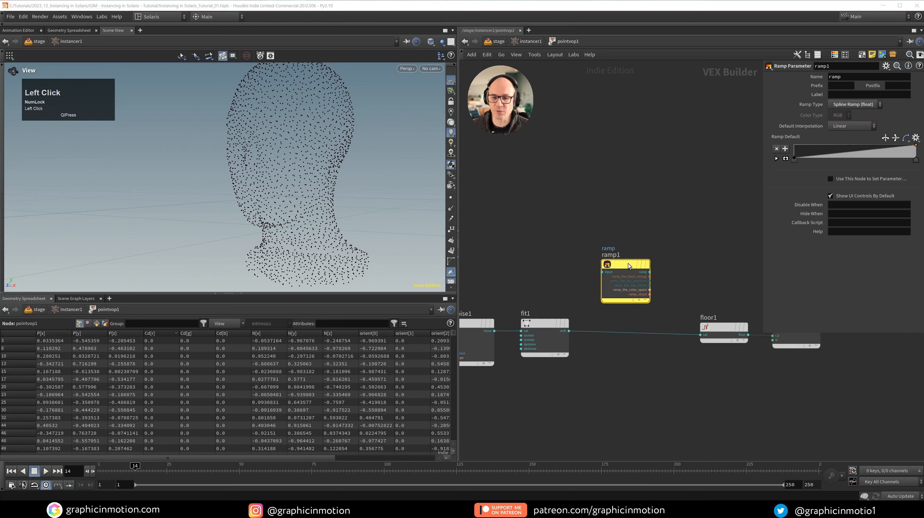
Insert ramp1 into the fit1–floor1 wire and move floor1 and the output right.
drag(629, 268, 634, 326)
middle_drag(628, 394, 476, 387)
drag(545, 254, 678, 326)
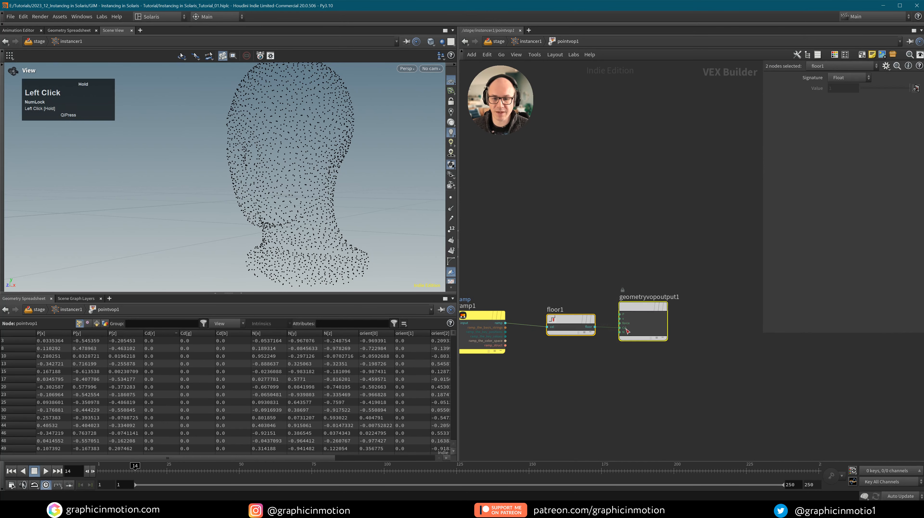
drag(573, 319, 663, 332)
middle_drag(550, 290, 635, 292)
drag(574, 318, 561, 318)
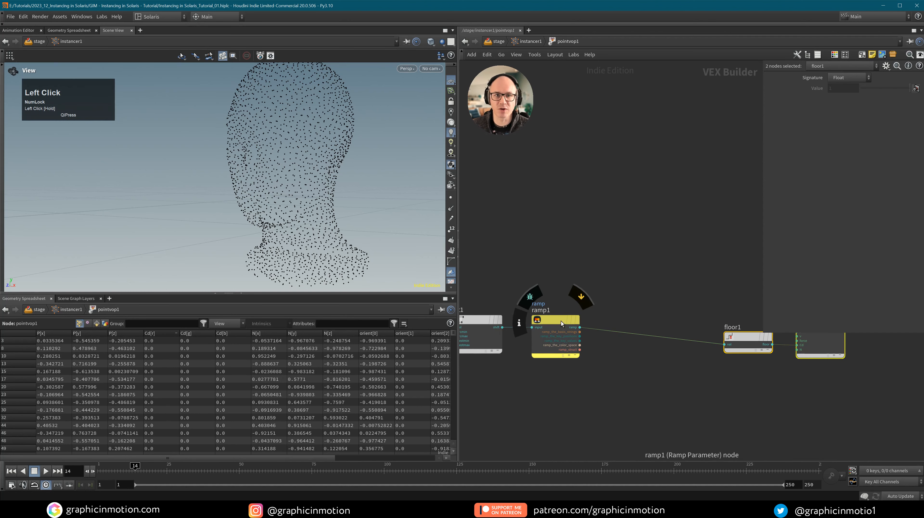
Select floor1 and choose a Fit Range node to follow ramp1.
click(639, 315)
key(Tab)
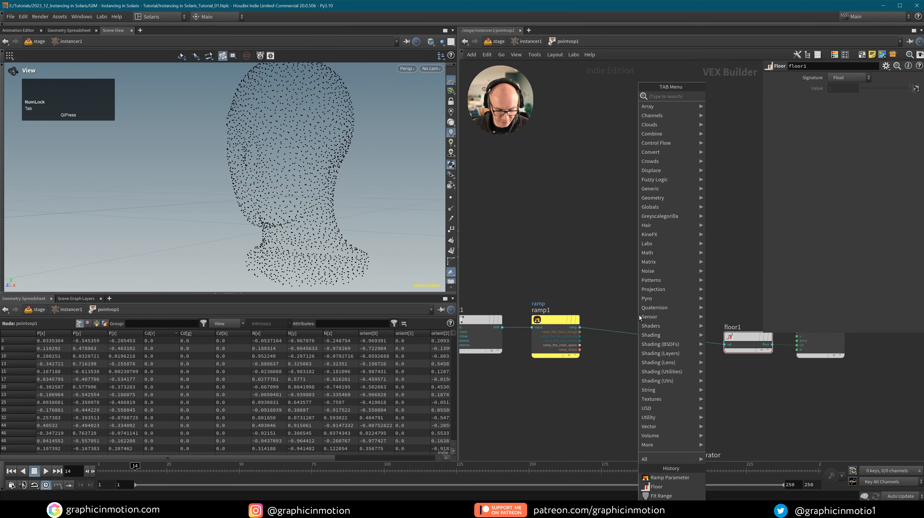
text(fit r)
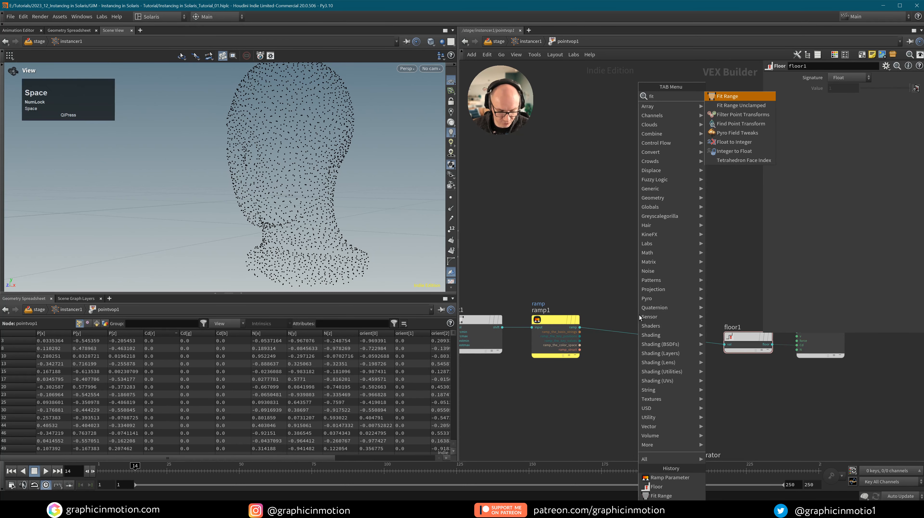
click(732, 96)
Place fit2 between ramp1 and floor1 with Destination Max 3, tidying floor1 beside it.
click(639, 319)
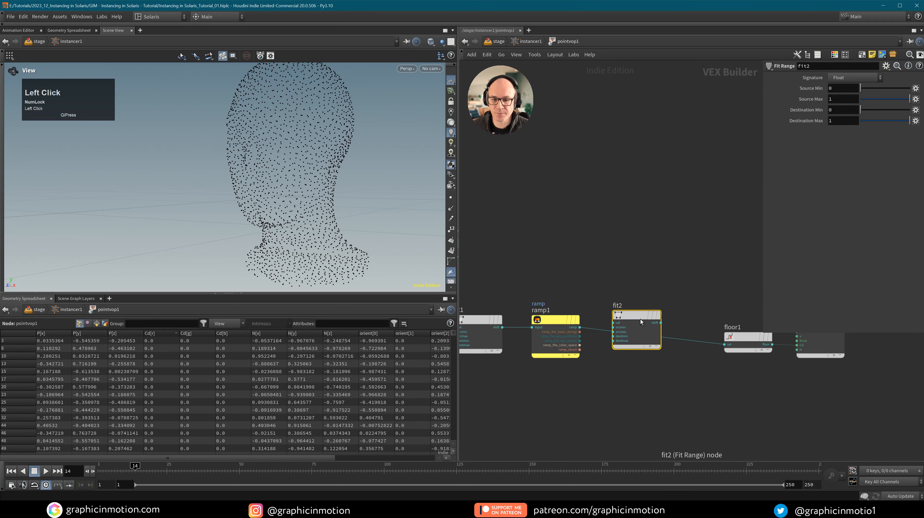
mouse_move(640, 319)
mouse_down()
mouse_move(641, 333)
mouse_move(636, 319)
mouse_up()
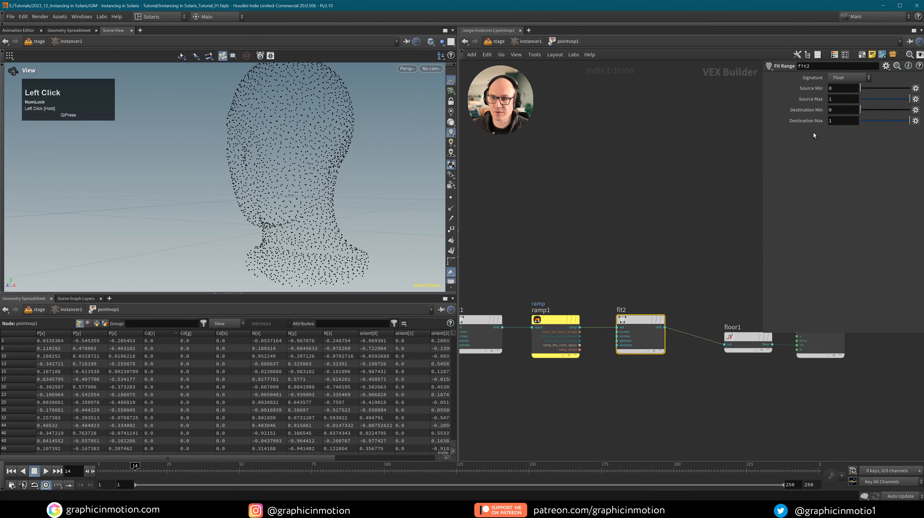
click(843, 120)
text(3)
click(713, 229)
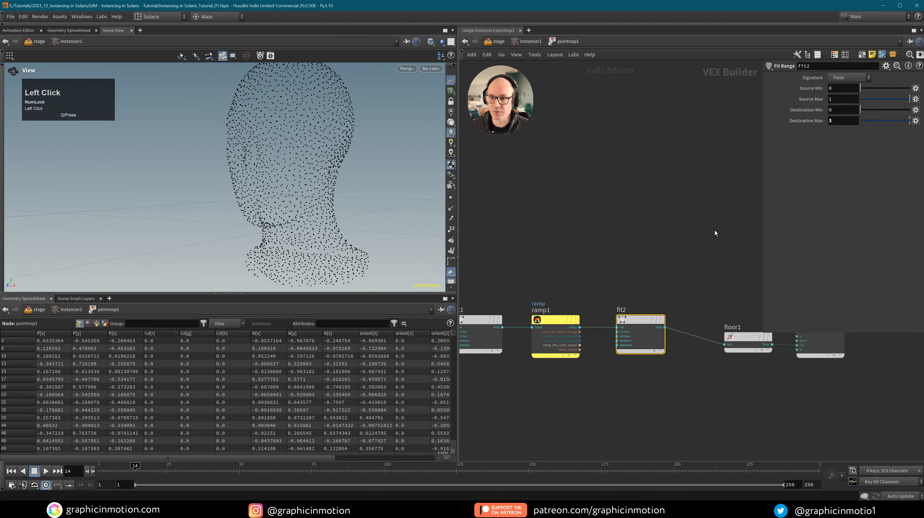
middle_drag(718, 282, 663, 271)
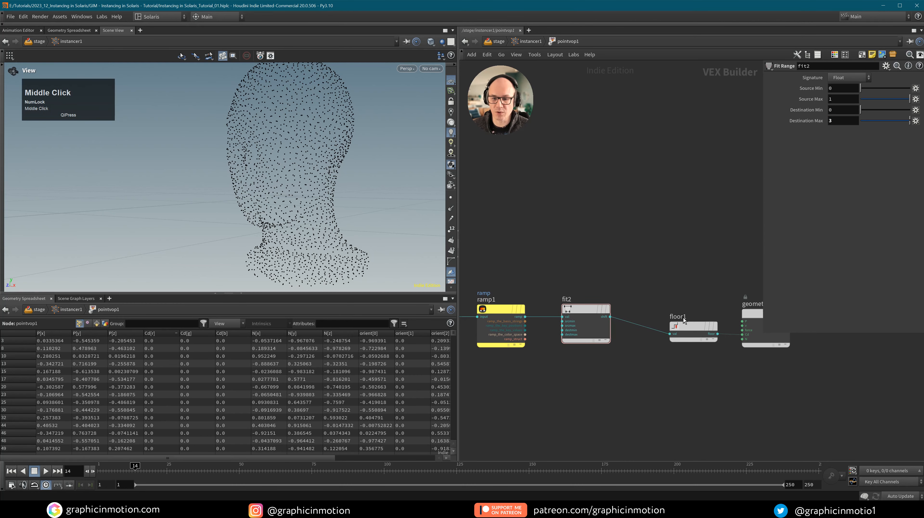
drag(693, 326, 652, 314)
At the geometry level, raise pointvop1's ramp end point to 1 so it climbs 0 to 1.
key(u)
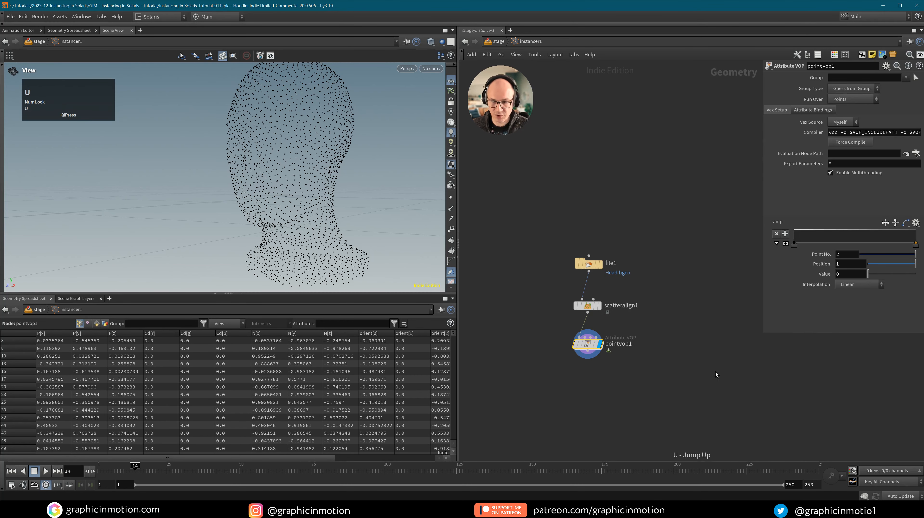
mouse_move(913, 245)
mouse_down()
mouse_move(920, 232)
mouse_move(923, 253)
mouse_up()
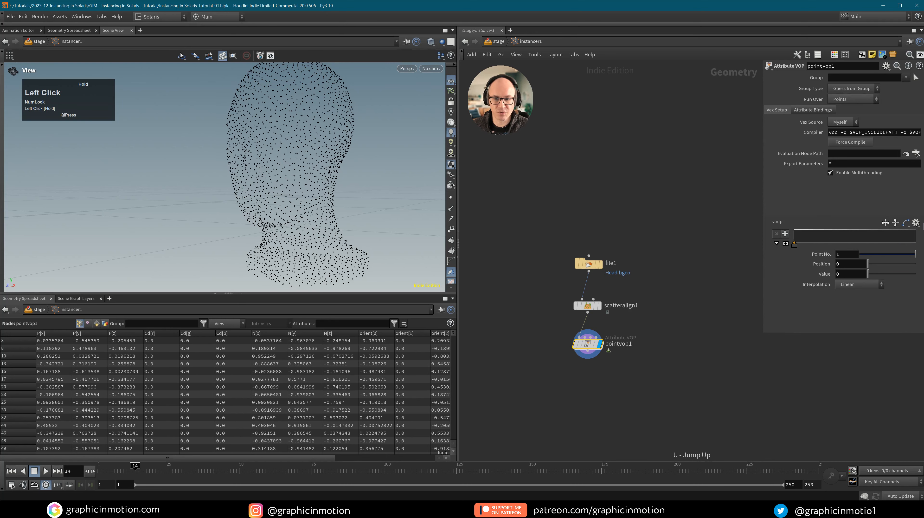
click(913, 243)
key(ctrl+z)
click(914, 244)
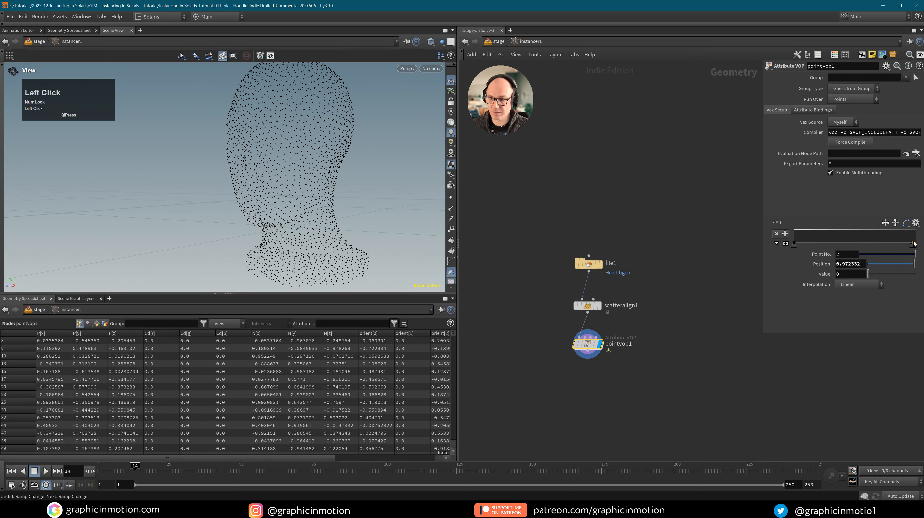
drag(913, 244, 915, 230)
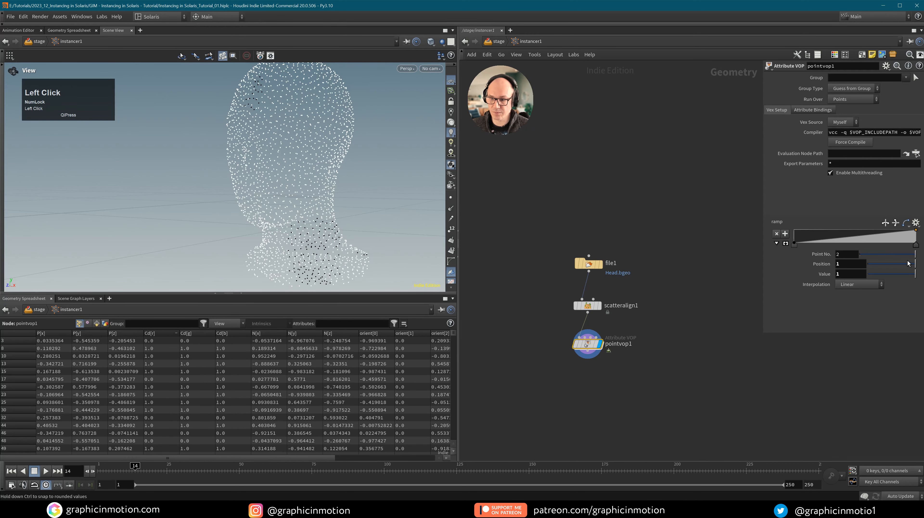
key(u)
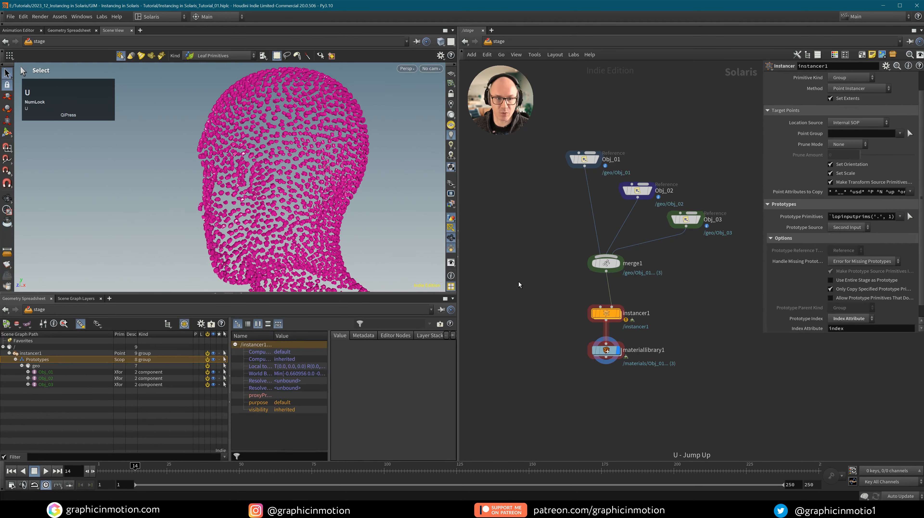
double_click(606, 313)
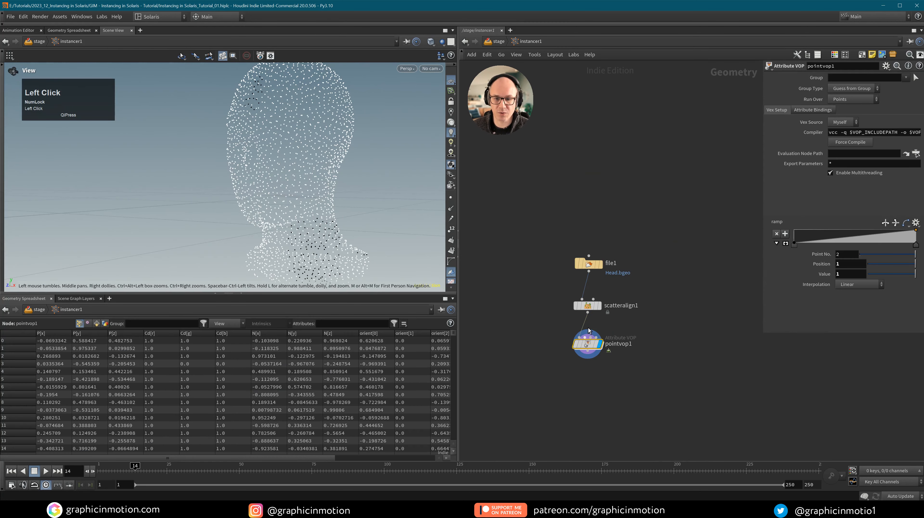
Back inside pointvop1, sort the spreadsheet by Cd[r].
double_click(597, 348)
middle_drag(662, 379, 600, 395)
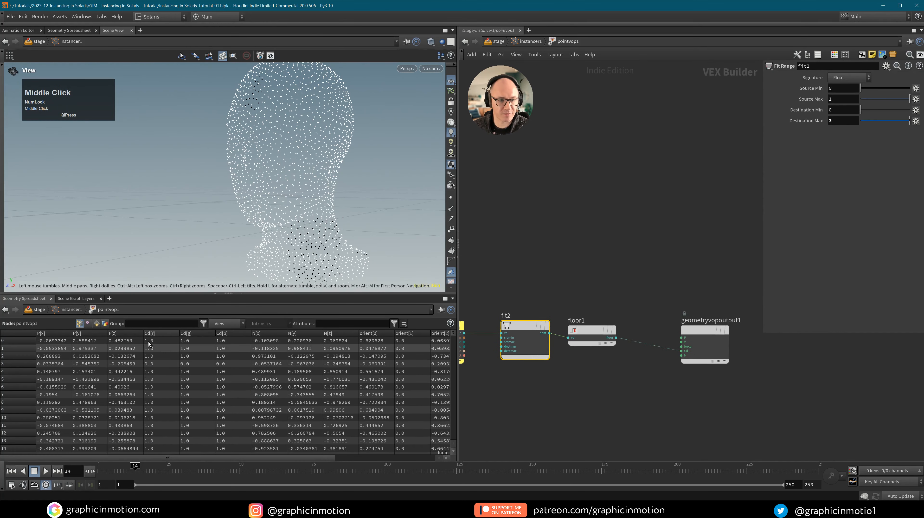
click(157, 334)
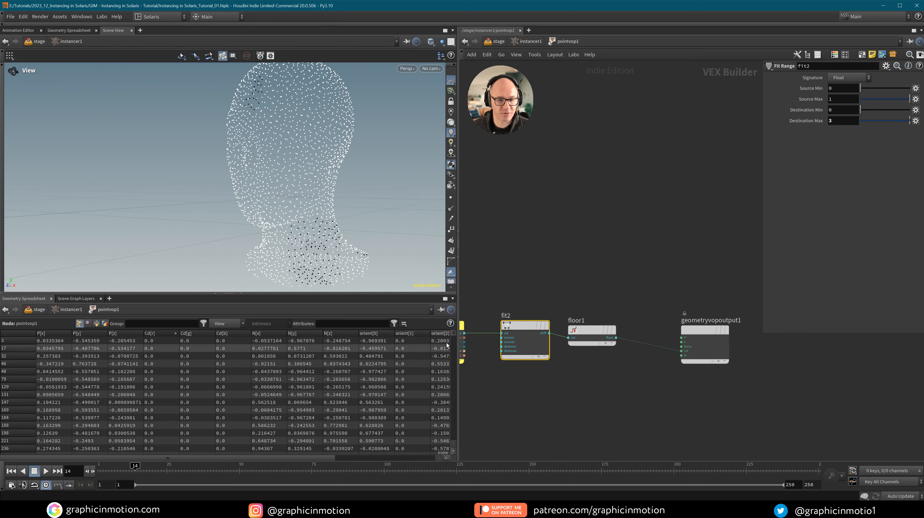
mouse_move(453, 338)
mouse_down()
mouse_move(461, 442)
mouse_move(457, 348)
mouse_up()
Promote aanoise1's offset and roughness inputs to parameters.
middle_drag(594, 386, 595, 376)
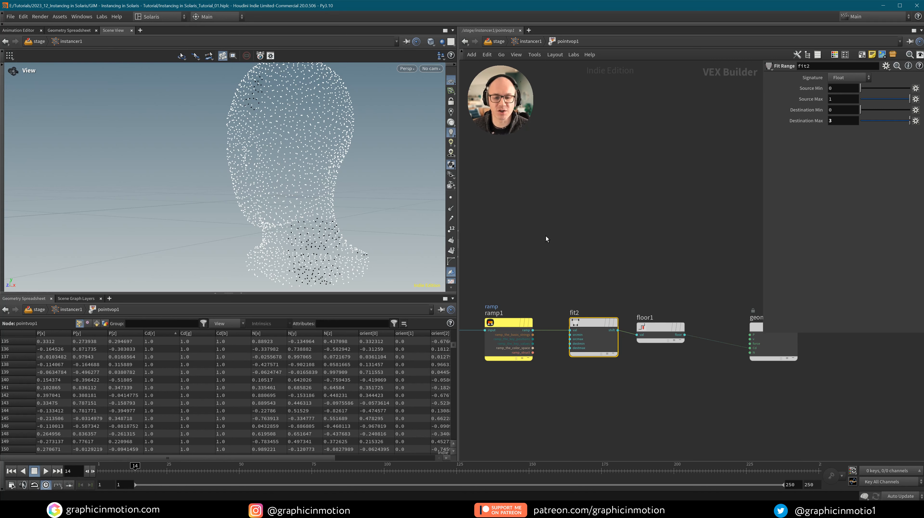
middle_drag(549, 233, 604, 242)
middle_drag(552, 252, 613, 247)
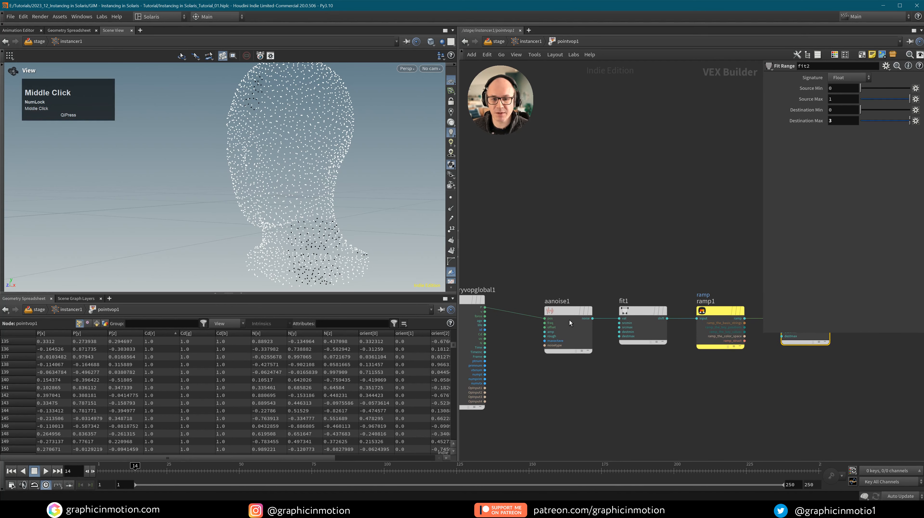
click(550, 327)
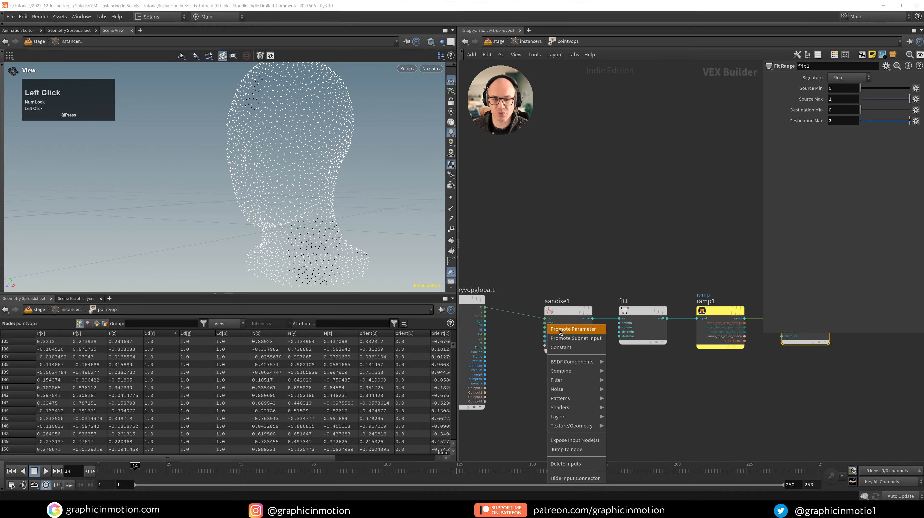
middle_click(547, 327)
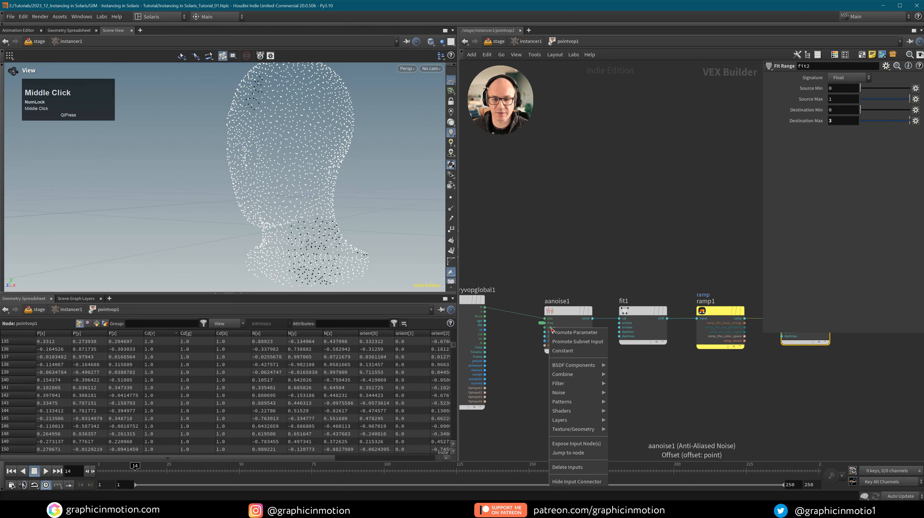
click(564, 331)
middle_click(548, 336)
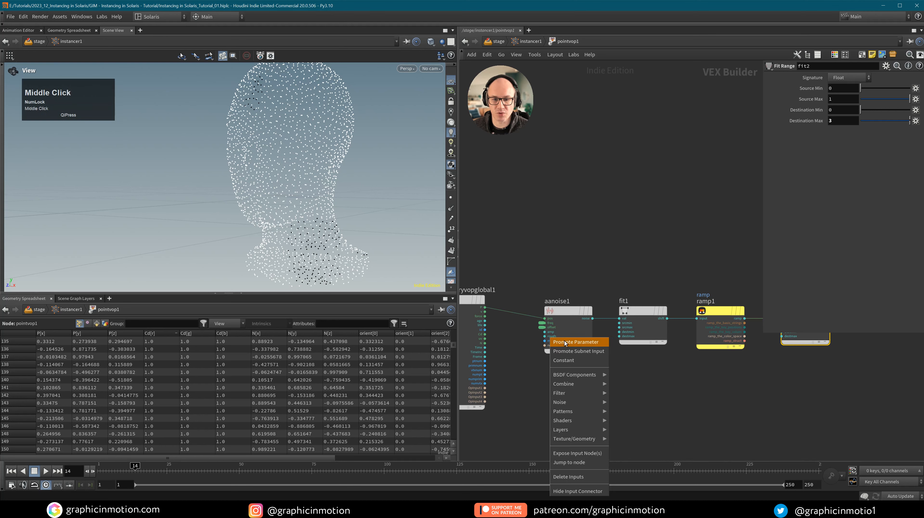
click(564, 342)
Line floor1 up with fit2's output and bring the output node into view.
mouse_move(638, 373)
middle_down()
mouse_move(616, 382)
mouse_move(634, 387)
middle_up()
click(634, 386)
drag(681, 328, 682, 323)
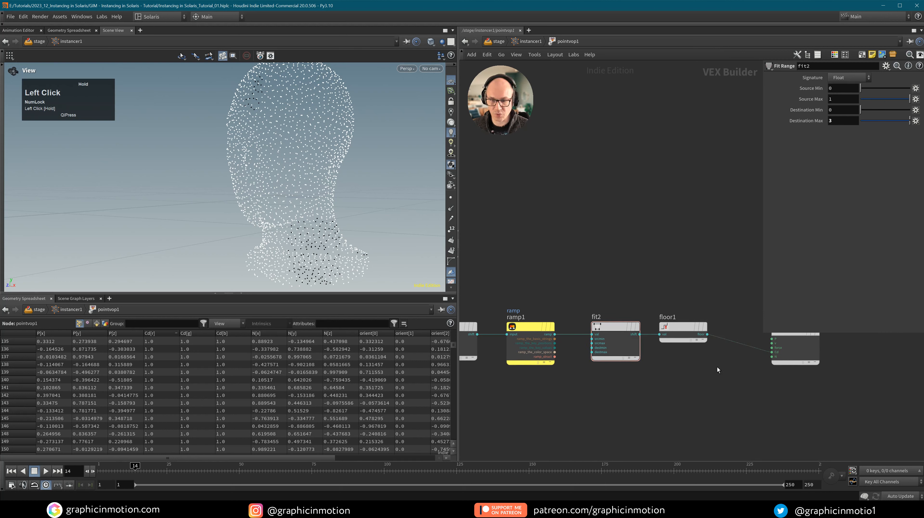
middle_drag(737, 387, 683, 379)
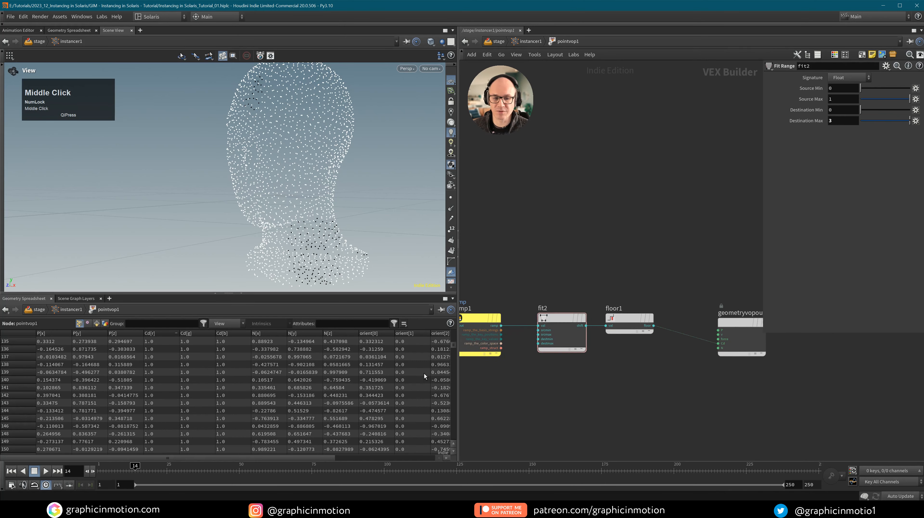
Add a Bind Export node and wire floor1's output into it.
middle_drag(616, 393, 579, 380)
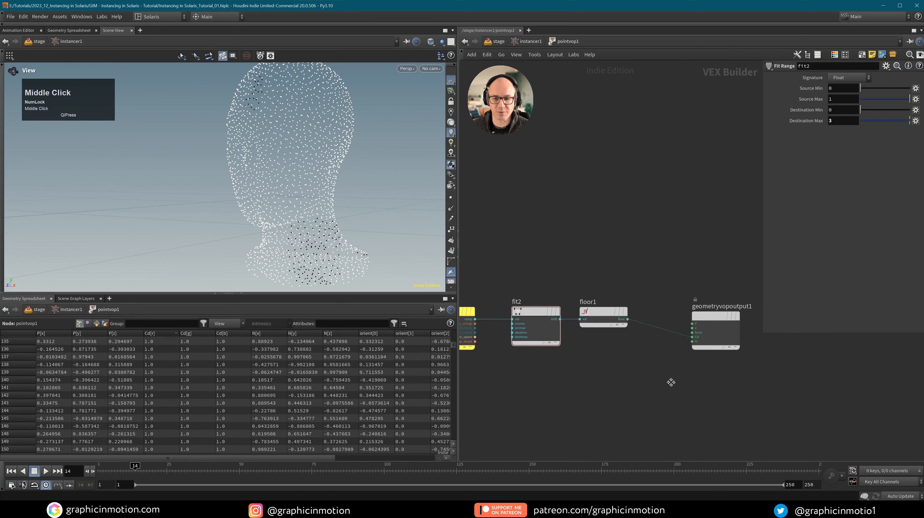
click(688, 381)
key(Tab)
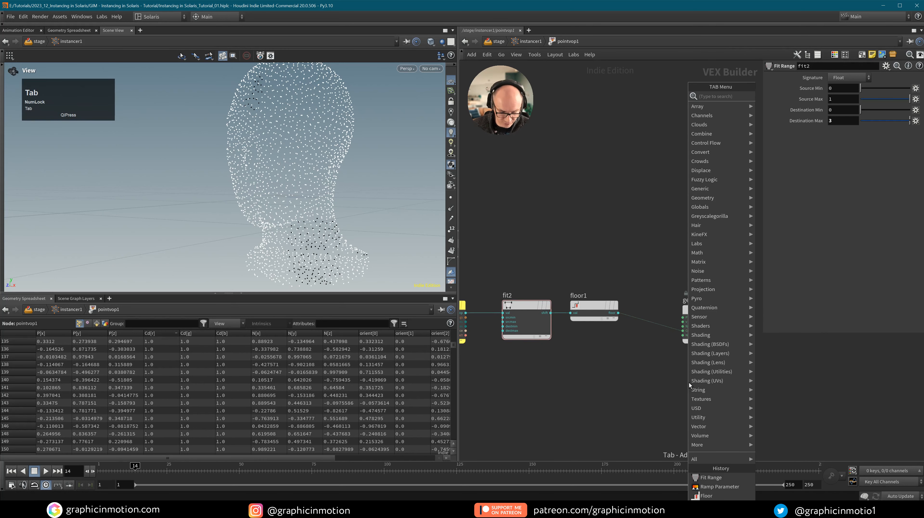
text(bind ex)
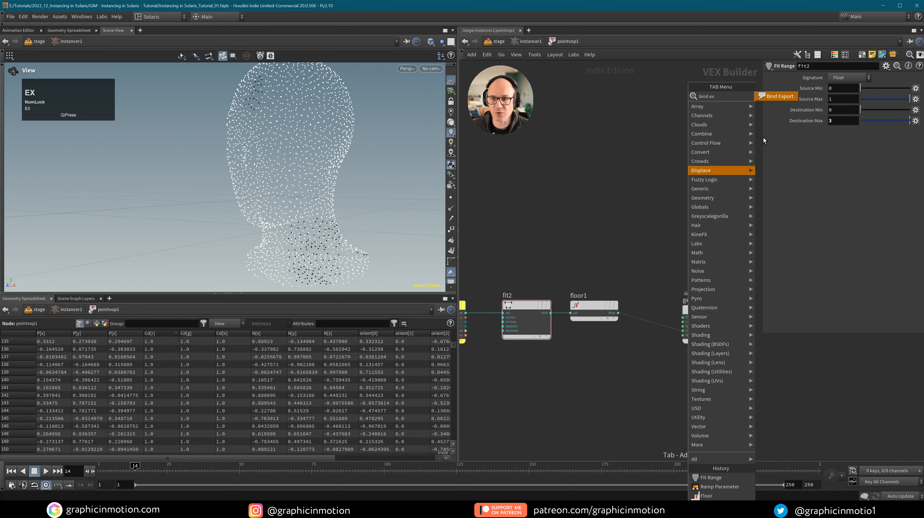
click(779, 96)
click(693, 396)
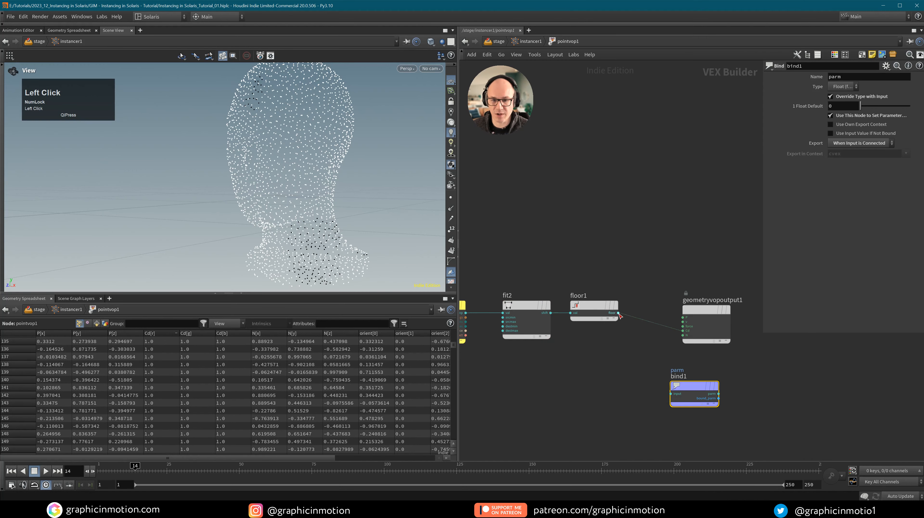
drag(618, 313, 671, 393)
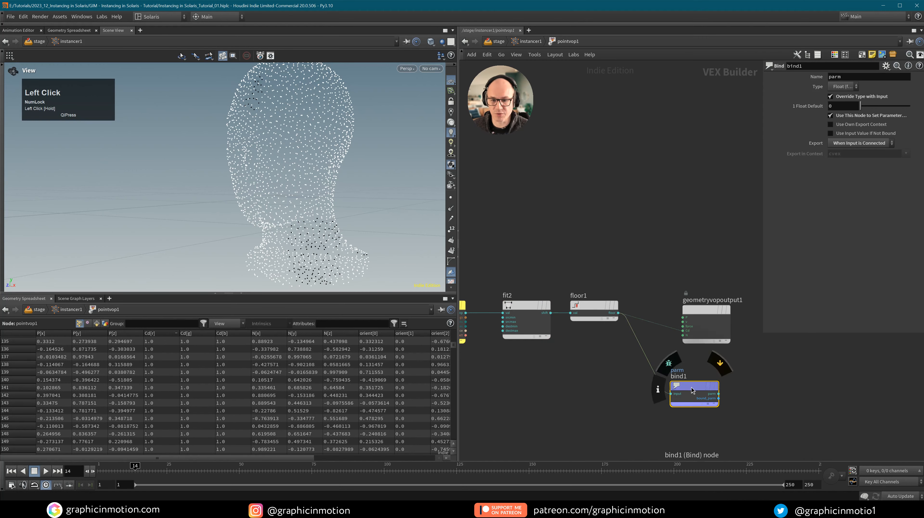
Set the Bind Export name to 'index' and its type to Integer.
double_click(847, 81)
text(index)
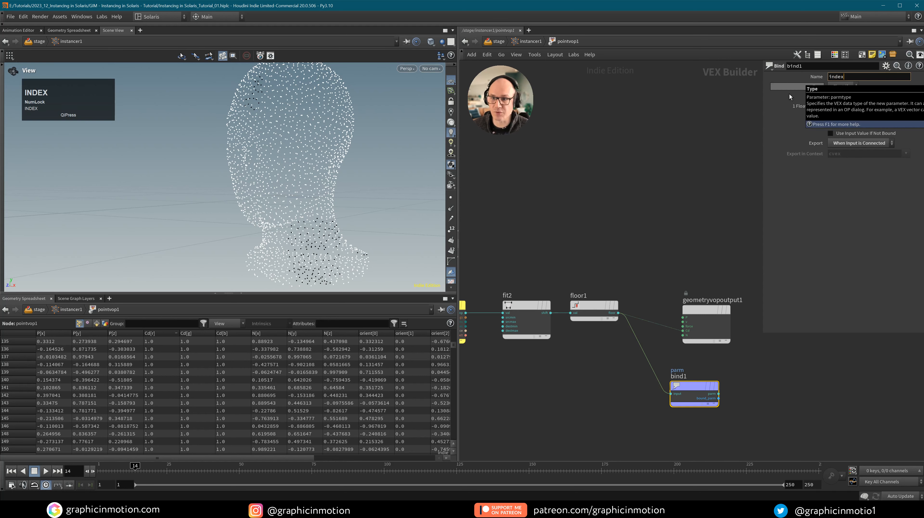
key(Return)
click(841, 87)
click(844, 96)
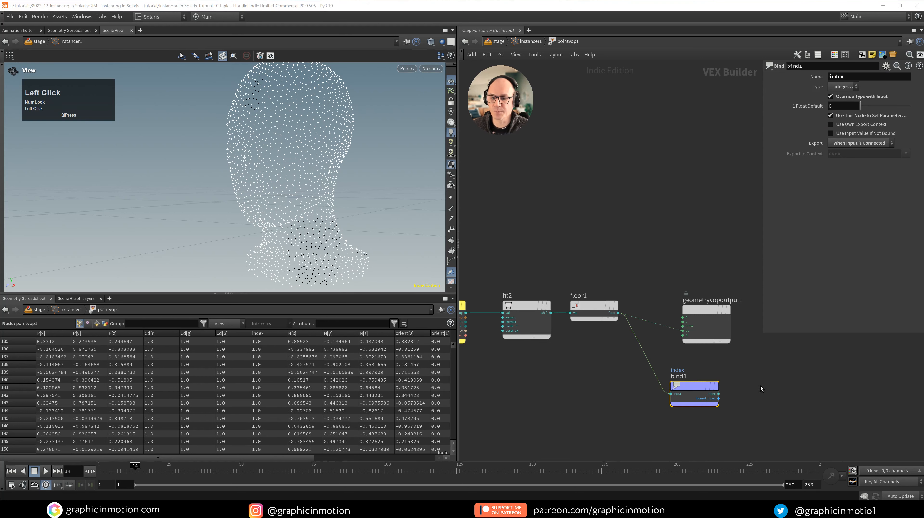
key(u)
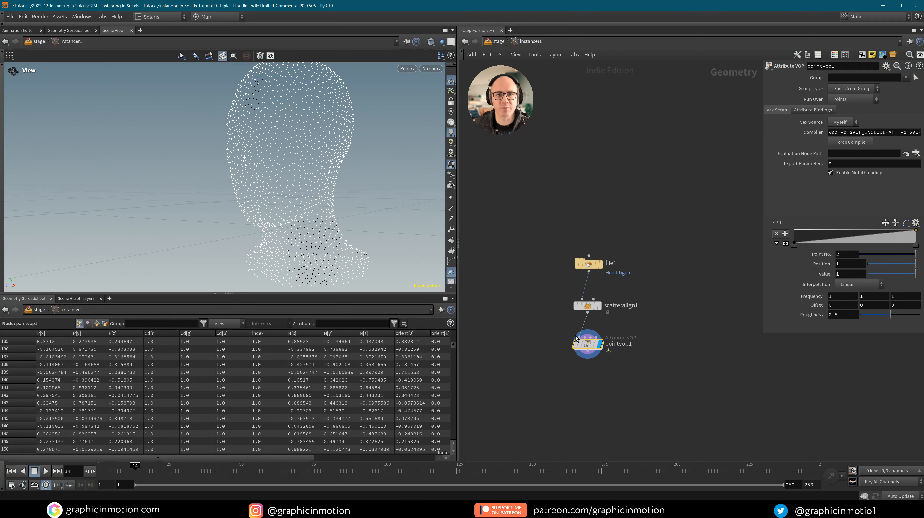
Deselect the point VOP and advance the timeline to frame 15.
click(656, 348)
key(z)
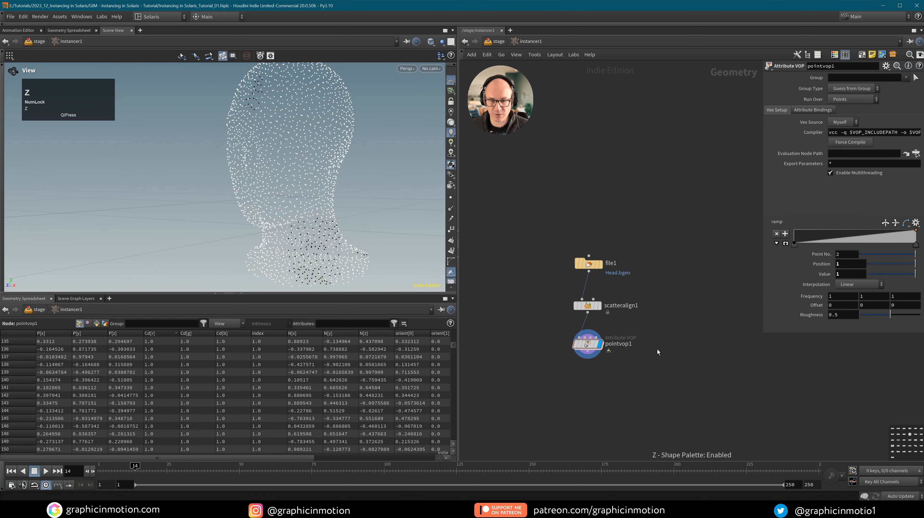
click(656, 349)
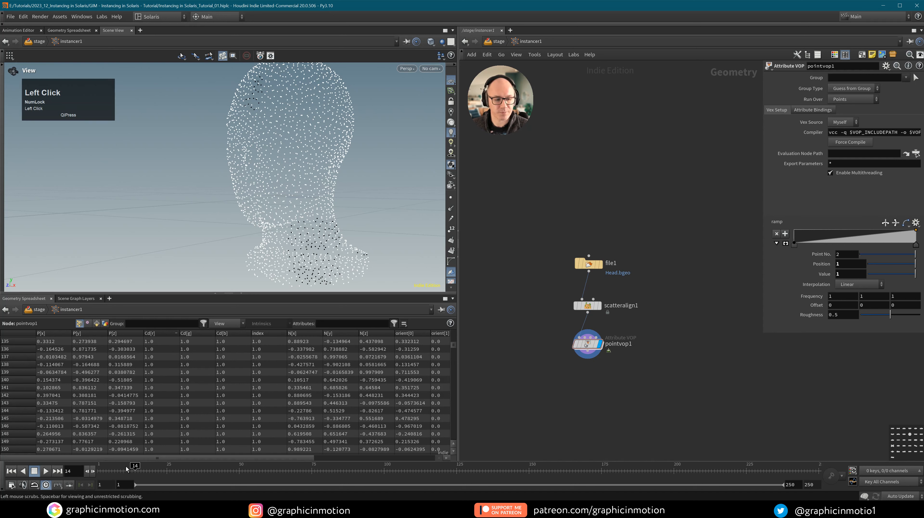
click(137, 471)
key(z)
click(589, 406)
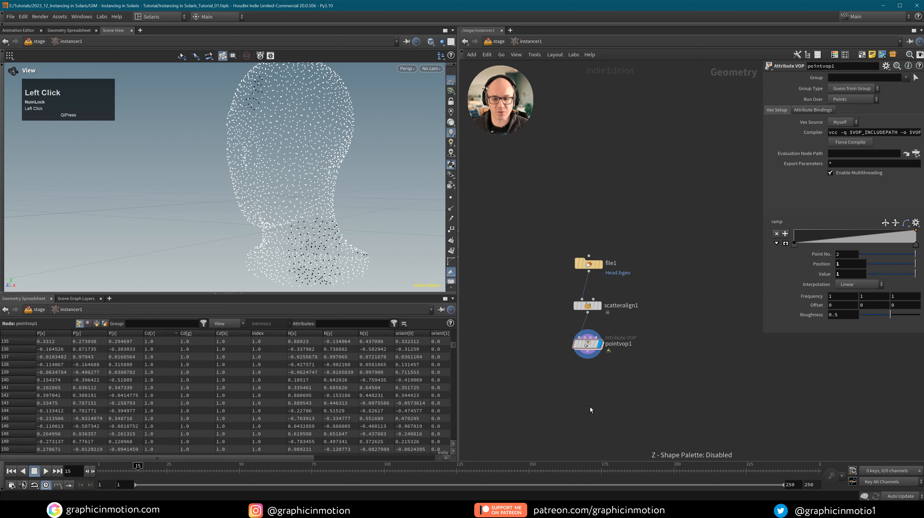
key(z)
At /stage, orbit and dolly around the instanced head to inspect the colour patches.
key(u)
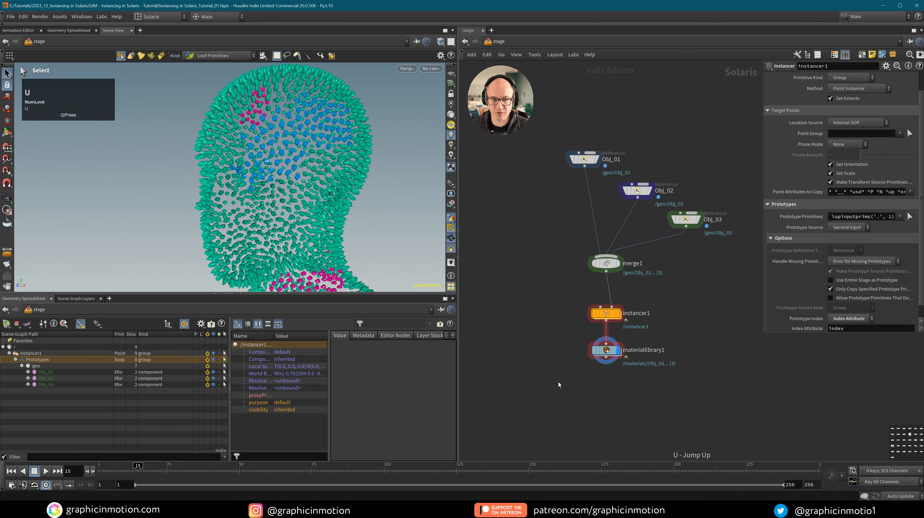
alt+drag(288, 157, 328, 155)
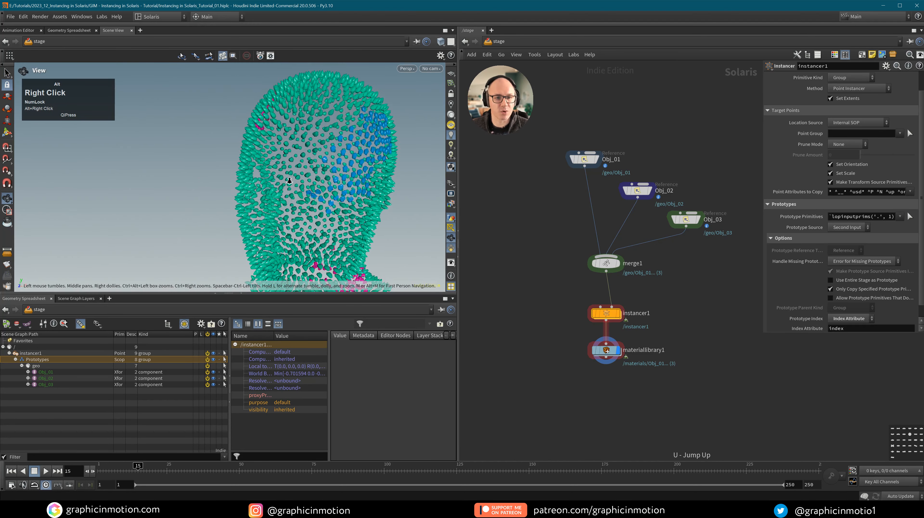
alt+right_drag(328, 156, 314, 170)
alt+drag(314, 170, 286, 155)
alt+right_drag(286, 155, 308, 159)
alt+drag(308, 159, 350, 150)
alt+right_drag(279, 162, 297, 163)
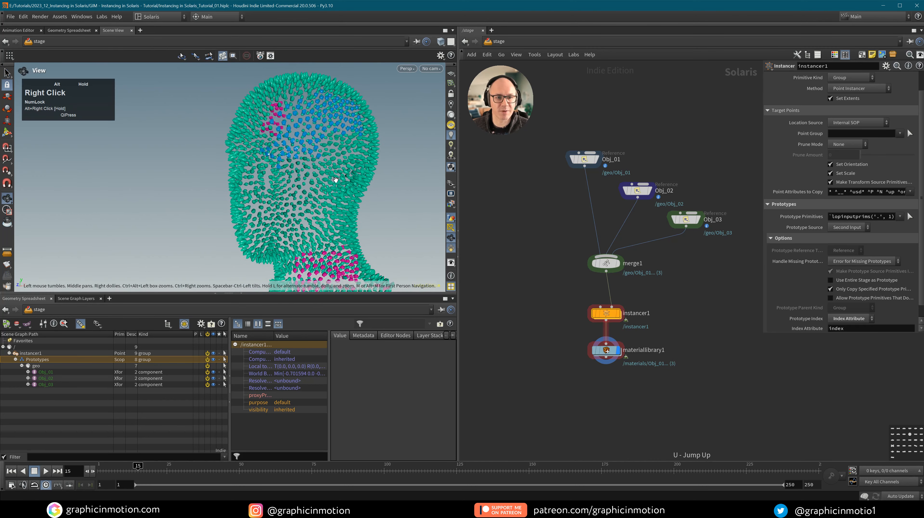
alt+drag(297, 163, 344, 156)
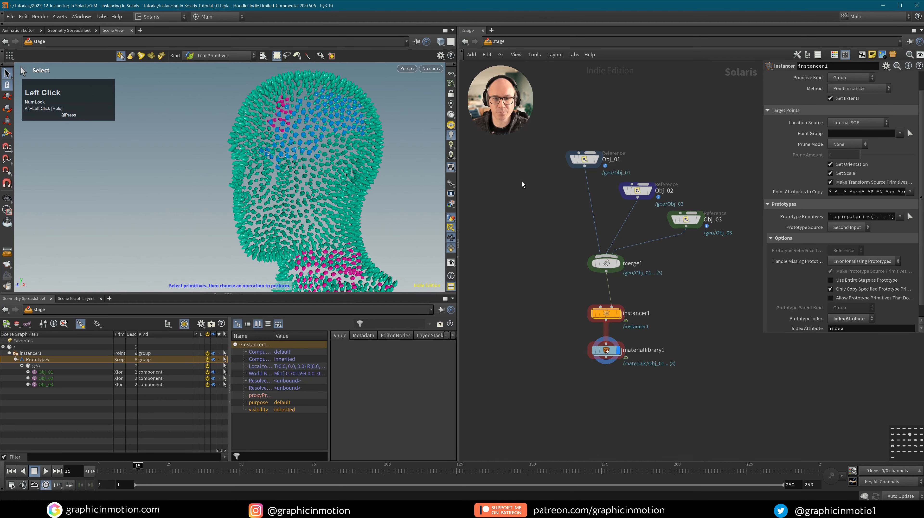
Lock and enlarge the viewport for a side view, then select pointvop1 inside instancer1.
click(416, 42)
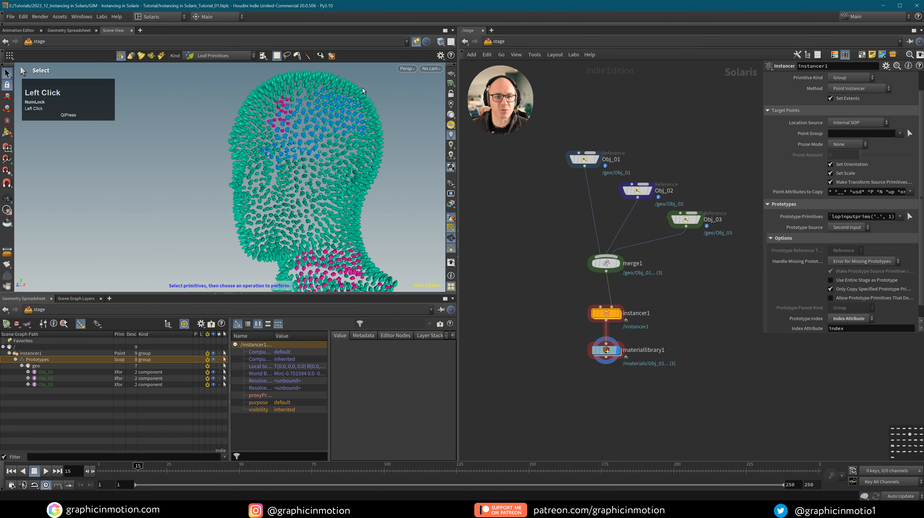
alt+right_drag(320, 169, 290, 181)
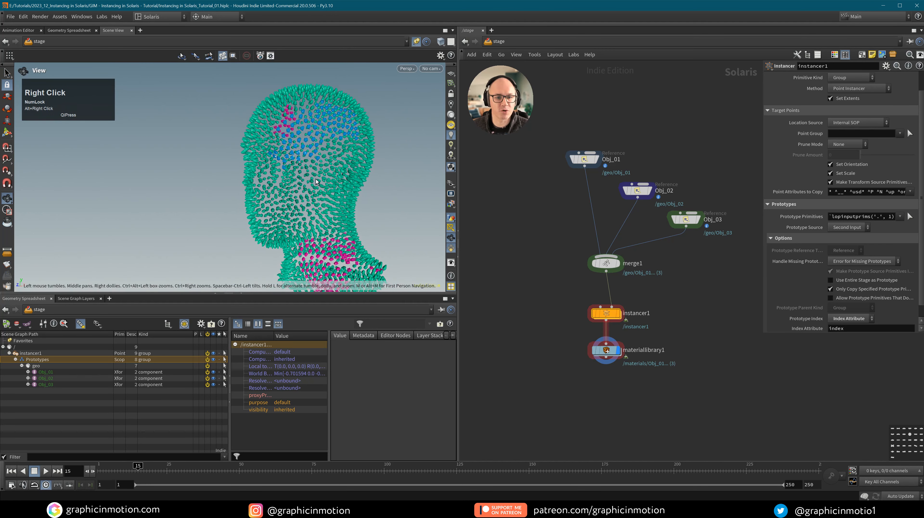
click(243, 297)
alt+right_drag(326, 261, 378, 264)
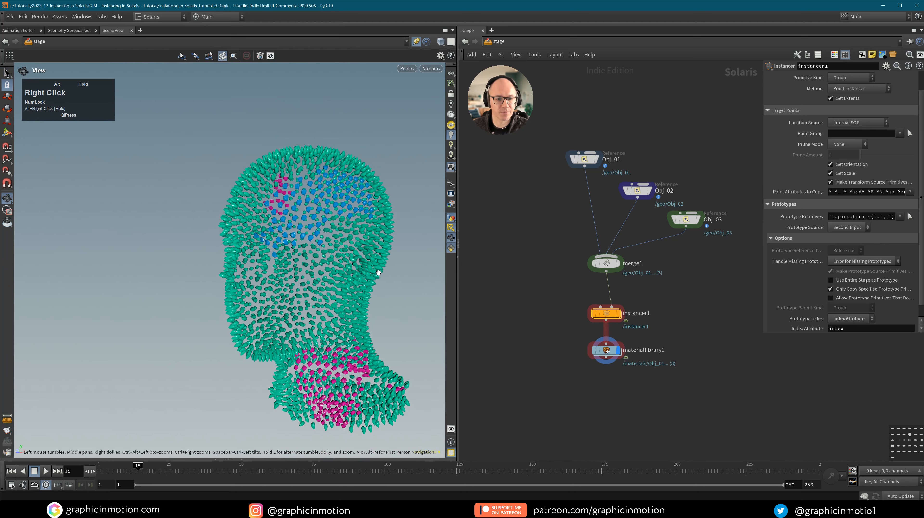
middle_drag(378, 263, 362, 256)
drag(363, 255, 337, 247)
key(s)
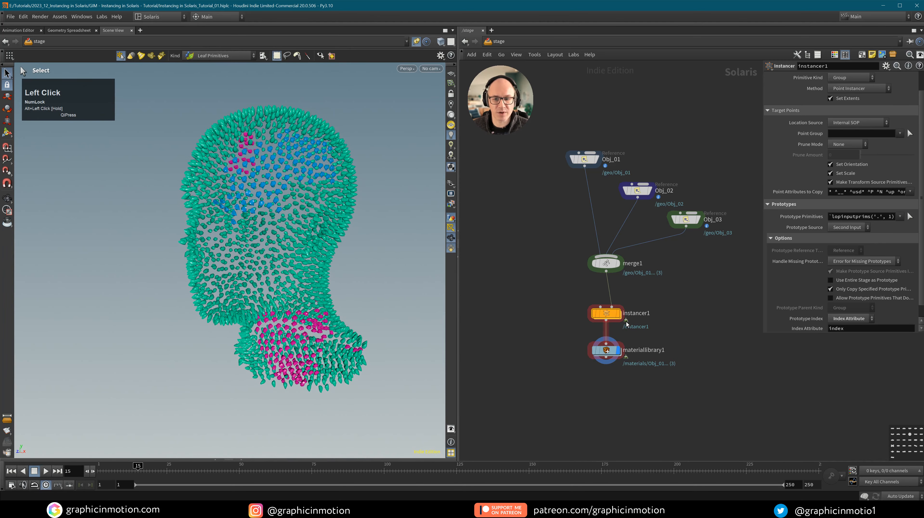
double_click(606, 313)
click(588, 344)
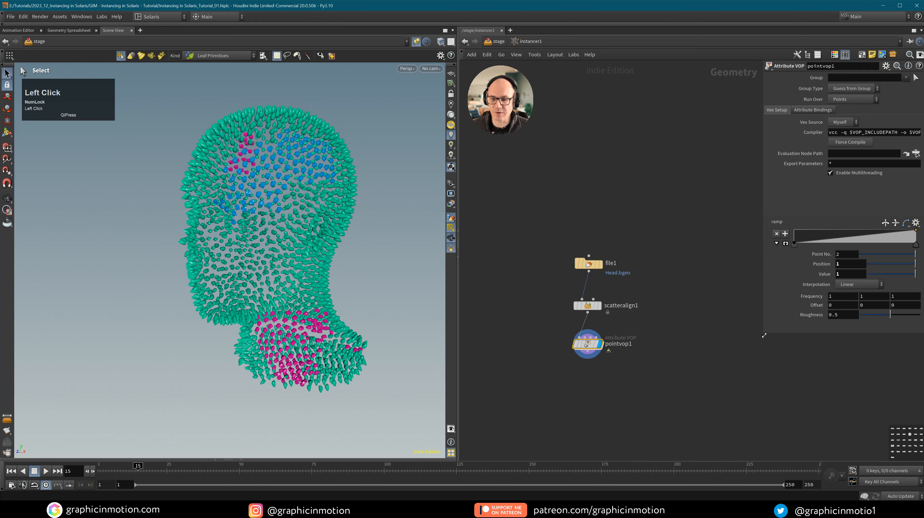
Enlarge the parameter panel, raise the noise Frequency and lower Roughness to 0.247.
drag(764, 334, 638, 349)
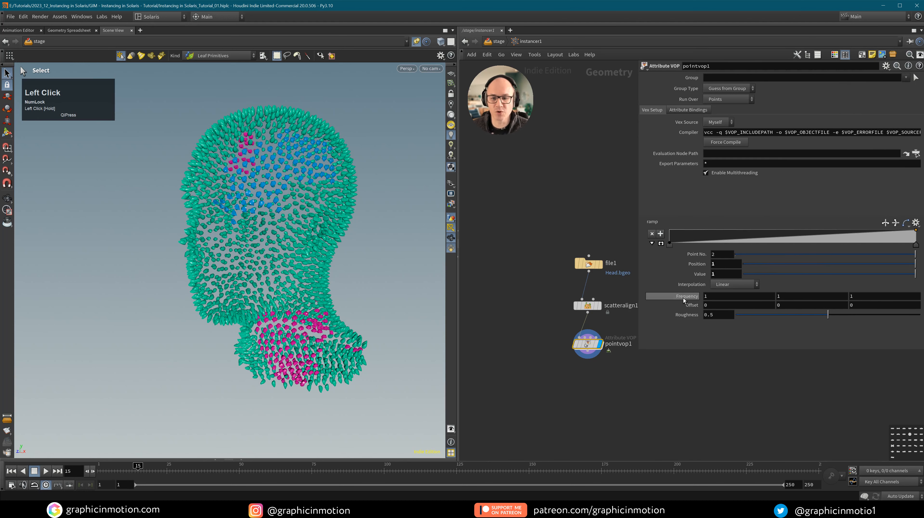
middle_drag(683, 299, 683, 298)
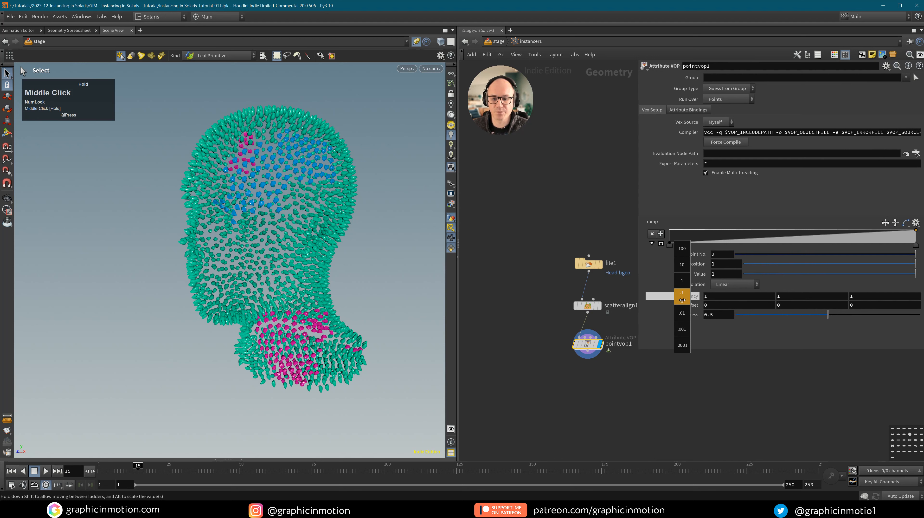
middle_drag(695, 297, 733, 300)
drag(829, 321, 782, 319)
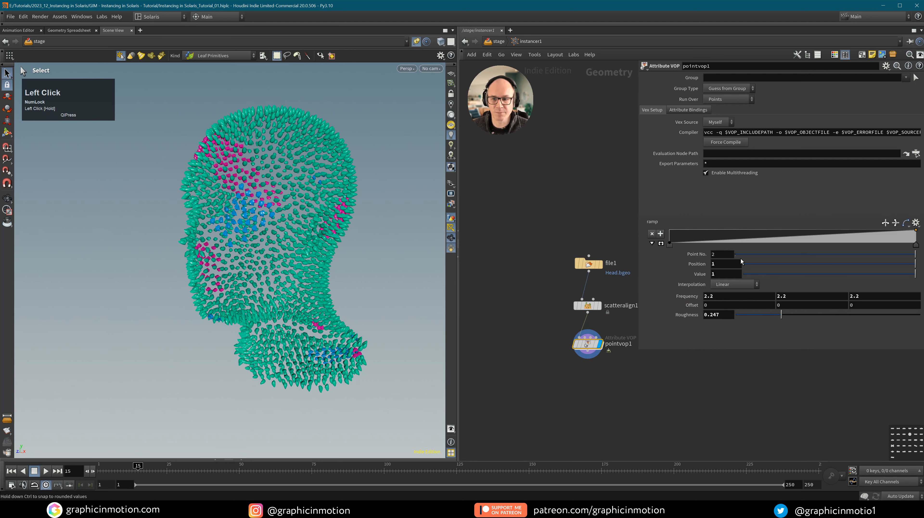
Add ramp keys near 0.3 and at the end, raising them for more blue.
drag(712, 244, 734, 297)
click(660, 244)
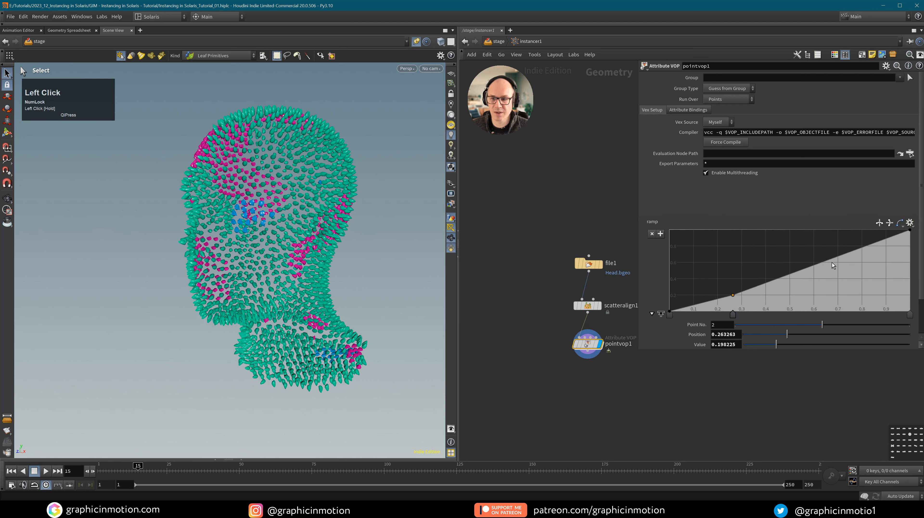
click(847, 250)
drag(847, 250, 845, 238)
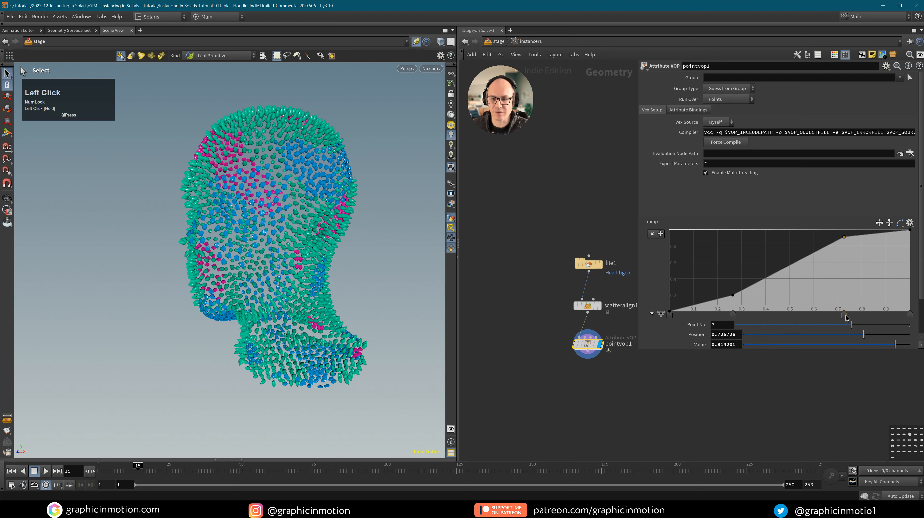
mouse_move(845, 314)
mouse_down()
mouse_move(828, 316)
mouse_move(841, 315)
mouse_up()
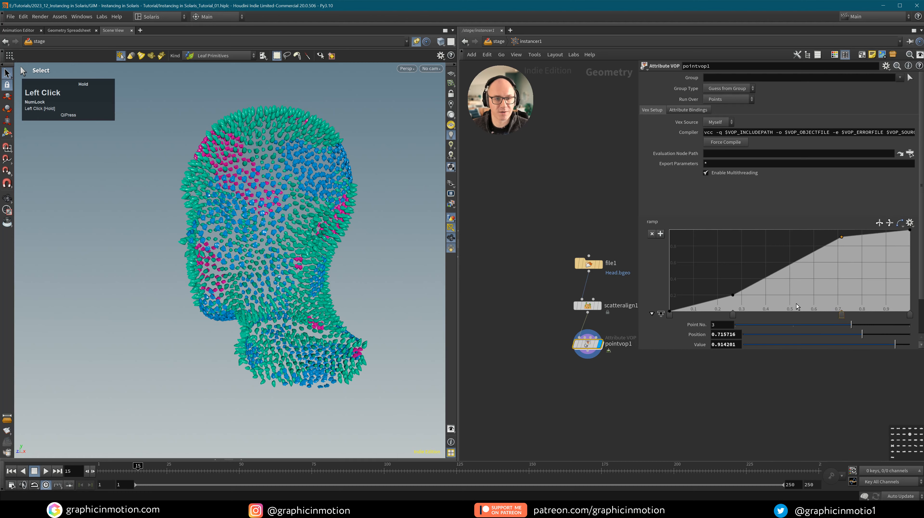
alt+drag(319, 188, 421, 190)
Reset the noise Offset to 0 and set the Frequency to 3.8.
click(587, 348)
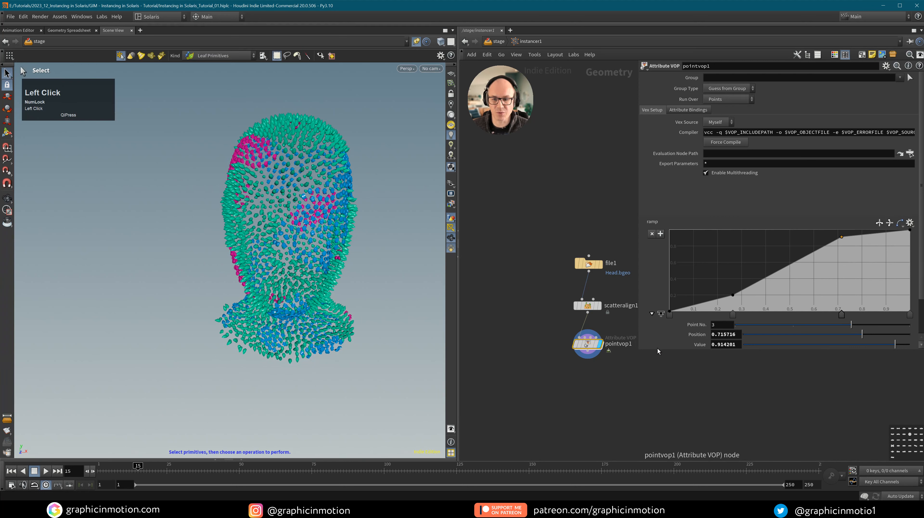
scroll(907, 315, down, 2)
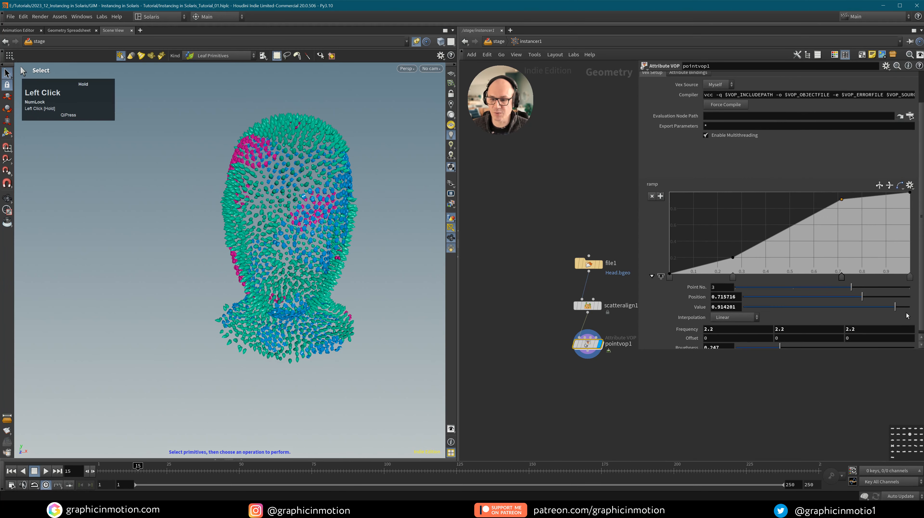
middle_drag(704, 332, 793, 333)
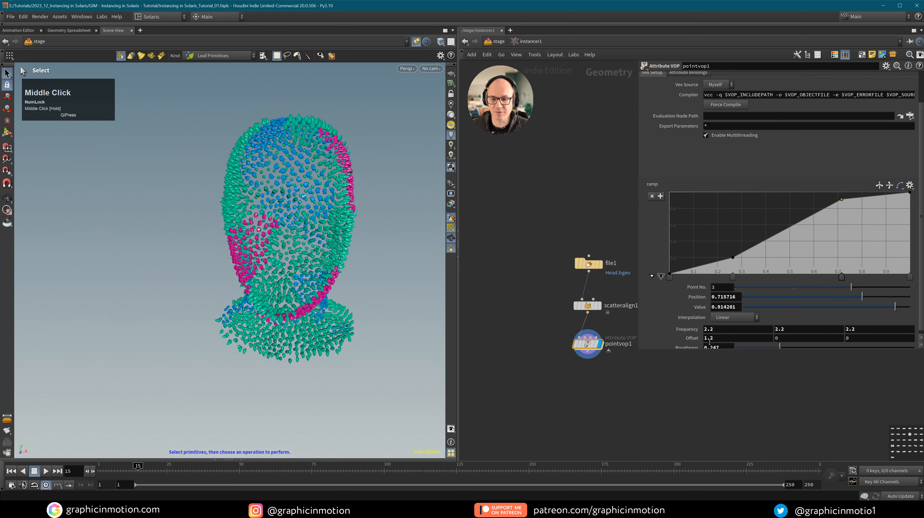
ctrl+middle_click(689, 337)
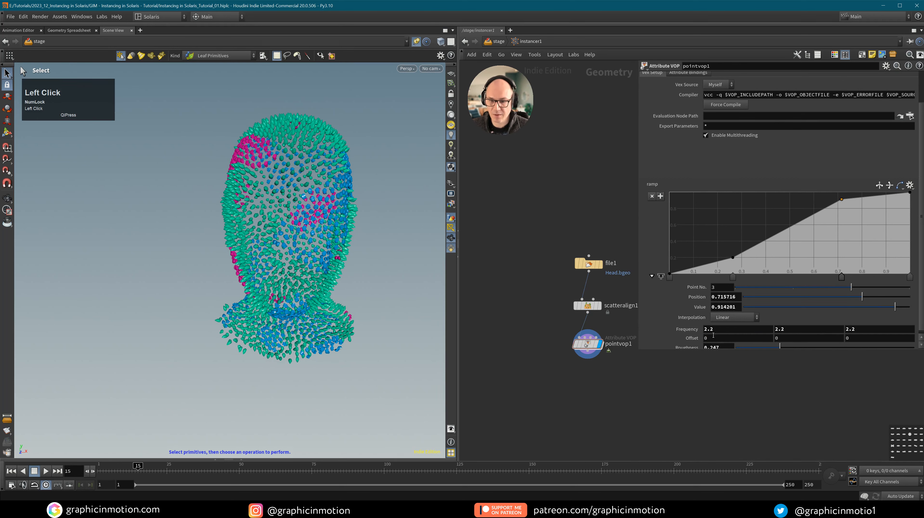
middle_drag(685, 329, 751, 327)
alt+drag(290, 236, 319, 236)
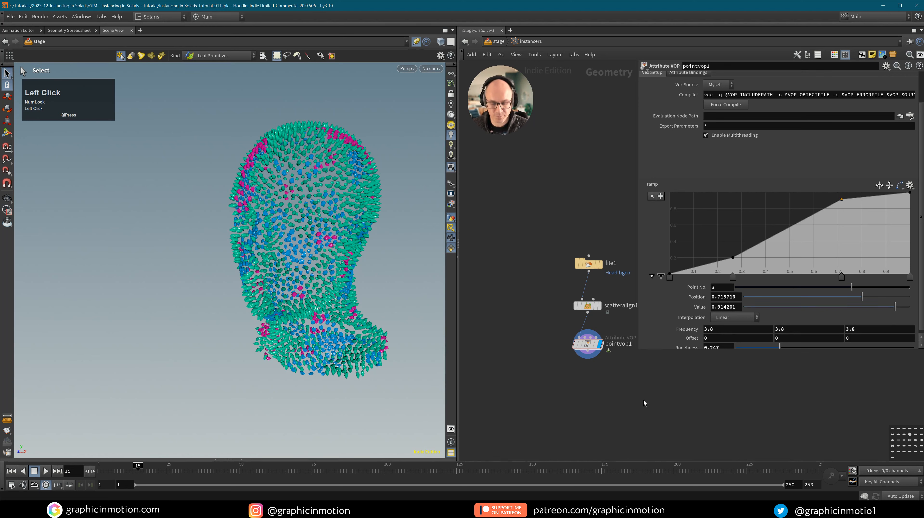
key(u)
middle_drag(571, 334, 522, 325)
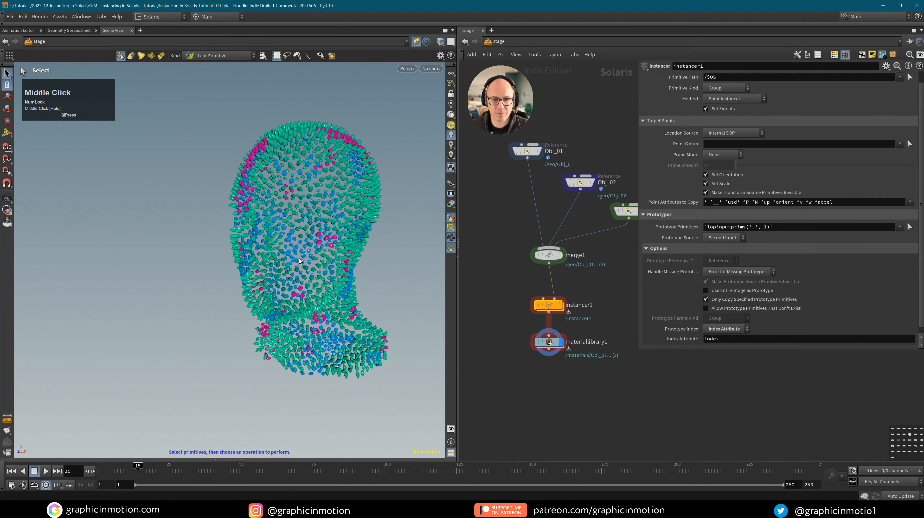
Turn the head to face left, then dive into instancer1 and frame its nodes.
alt+drag(325, 245, 279, 240)
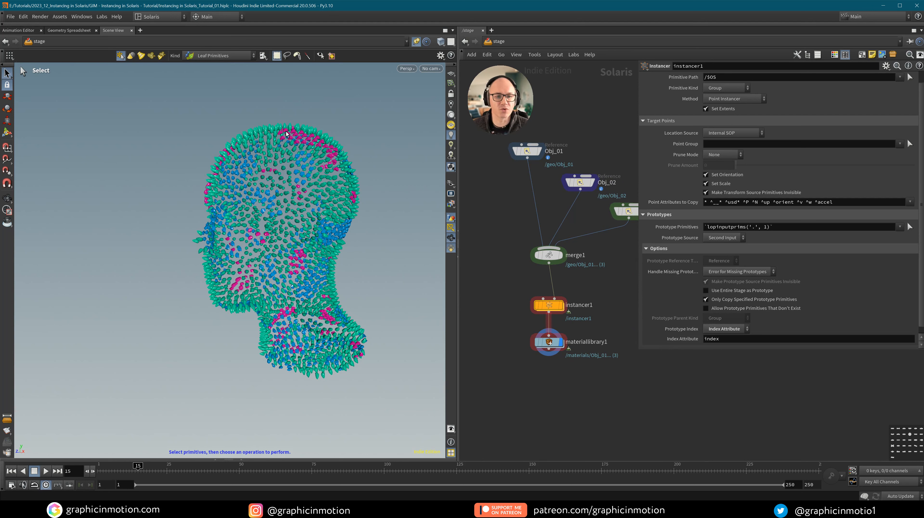
mouse_move(555, 307)
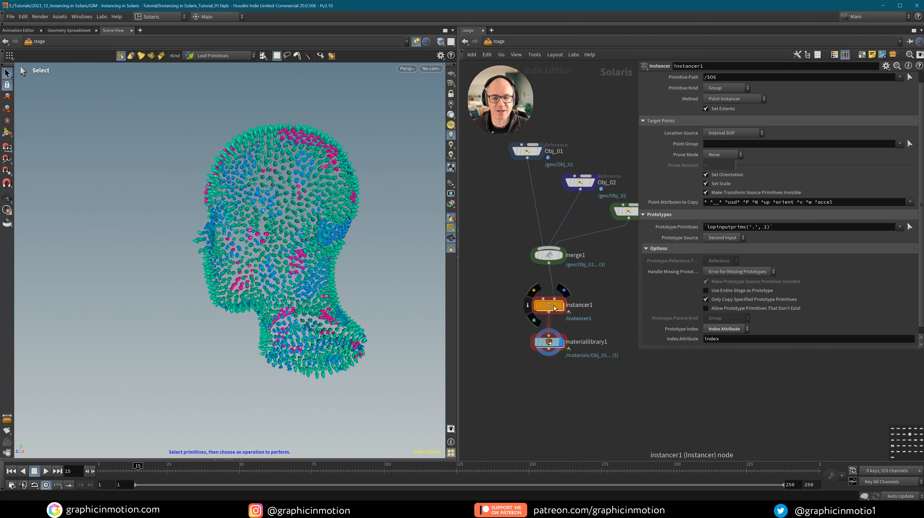
double_click(550, 303)
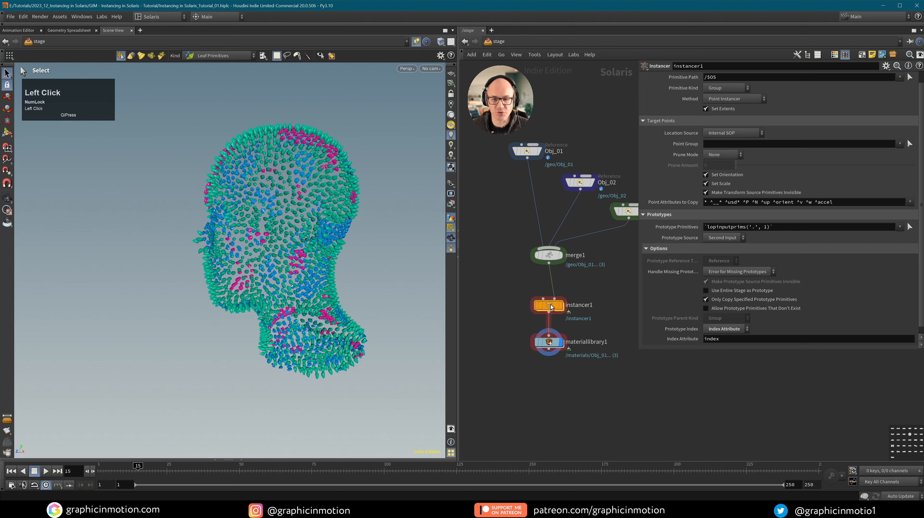
middle_drag(620, 363, 593, 324)
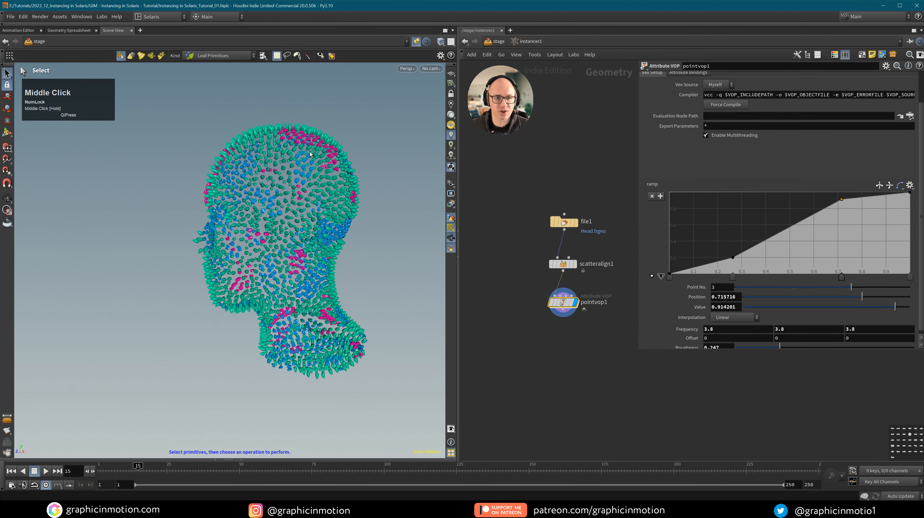
Add attribadjustfloat1 below pointvop1, display it, and set its operation to Set Always.
click(574, 338)
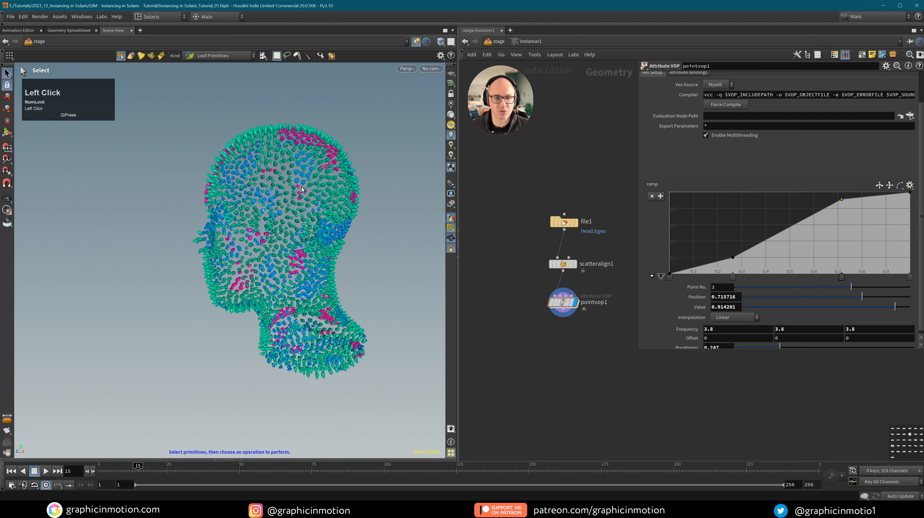
key(Tab)
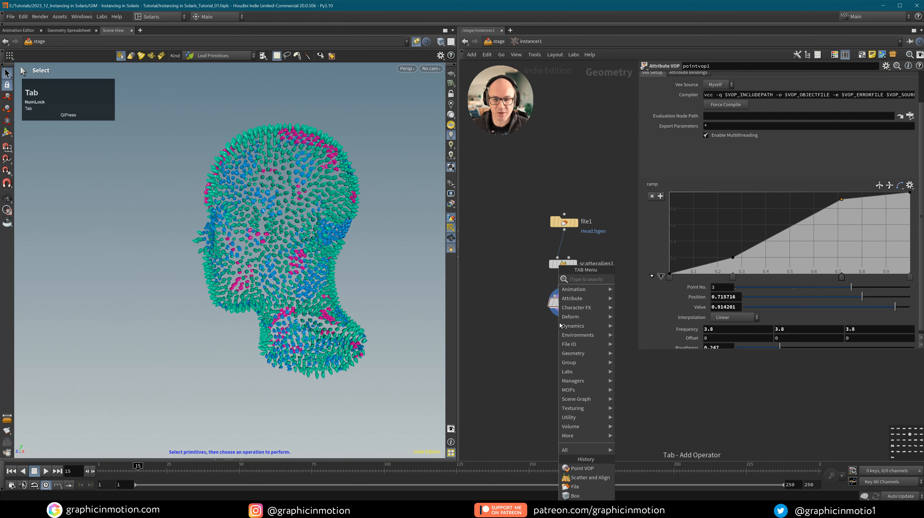
text(attr ad f)
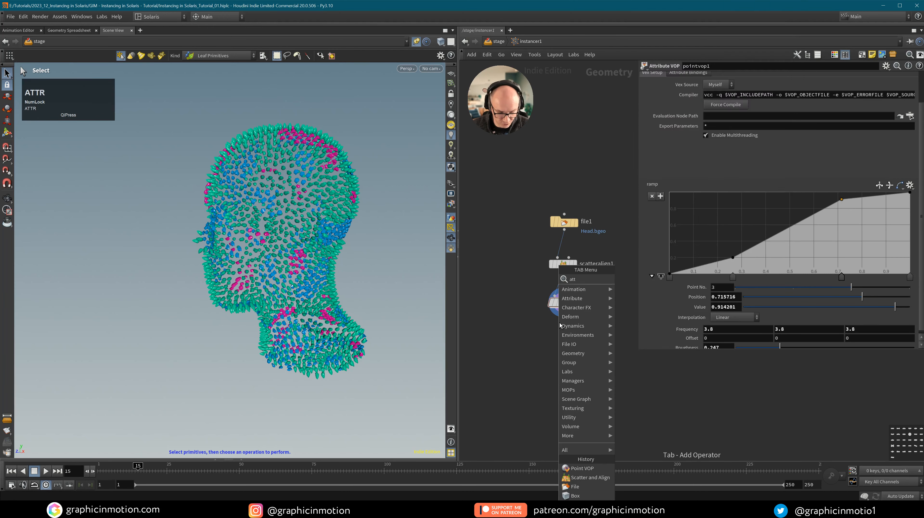
click(650, 278)
click(572, 344)
drag(572, 344, 567, 342)
click(576, 339)
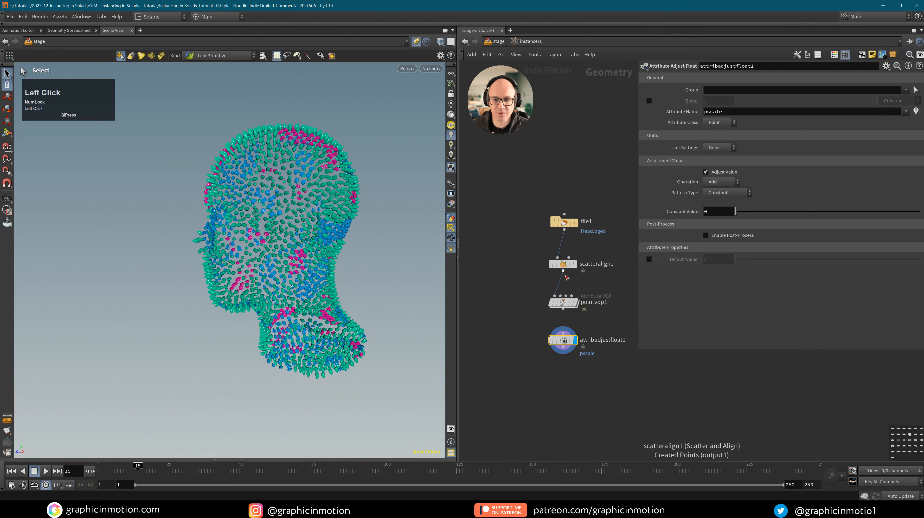
click(720, 182)
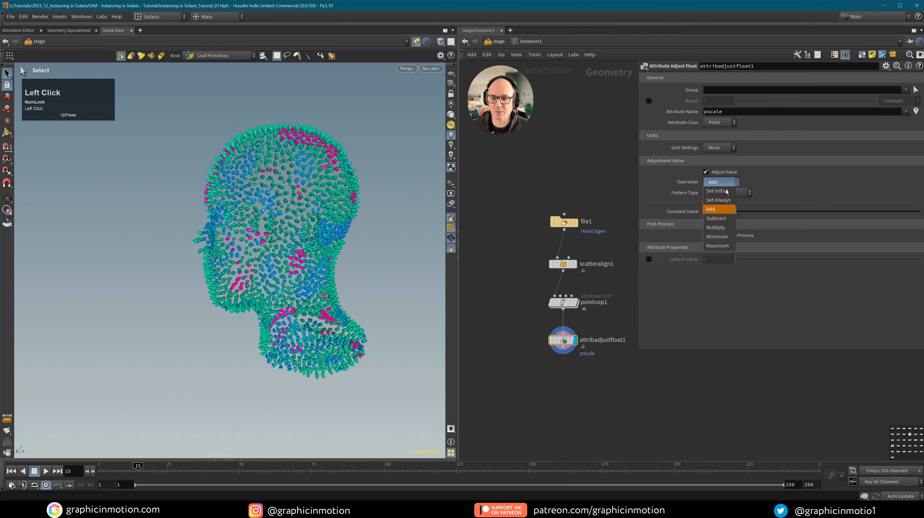
click(719, 199)
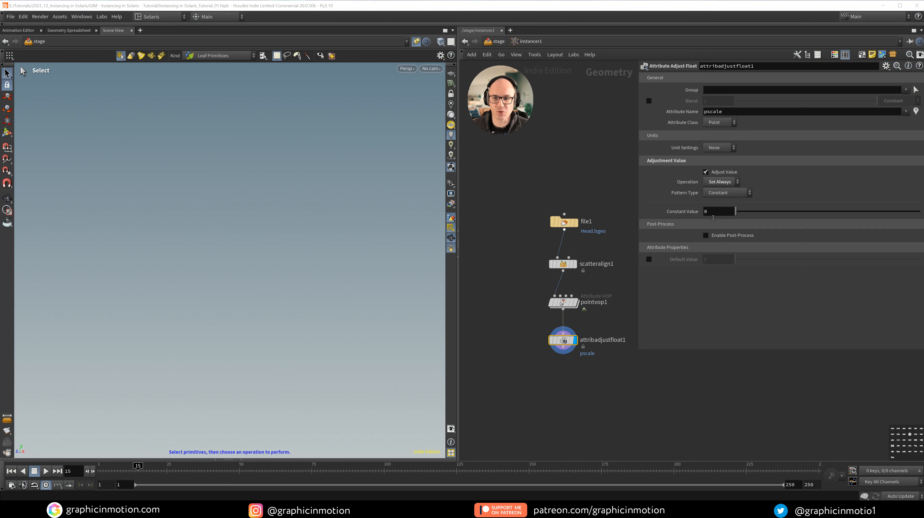
Switch the pscale pattern type to Noise and try a maximum value of 0.2.
click(720, 197)
click(723, 218)
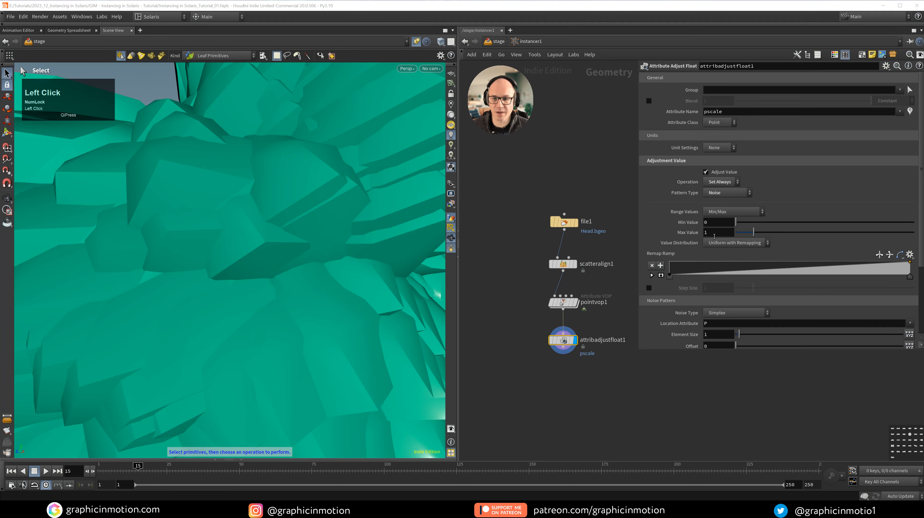
alt+right_drag(275, 252, 203, 301)
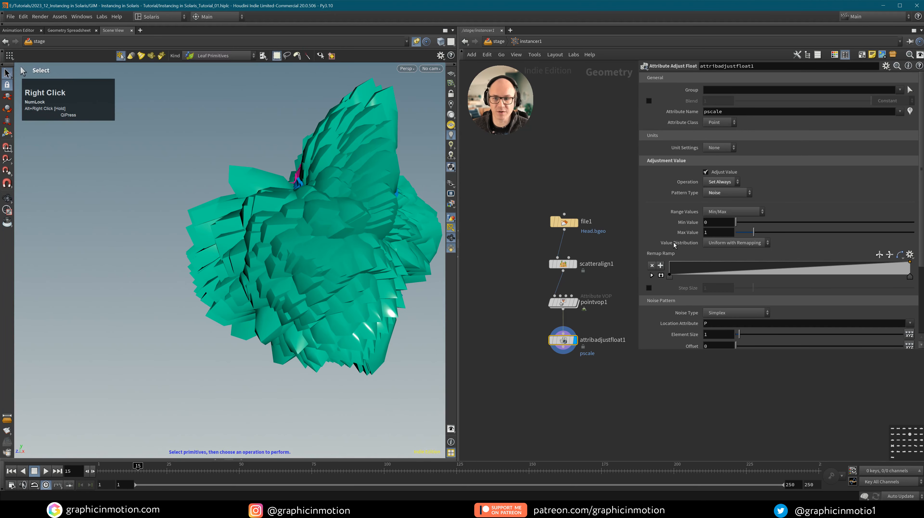
click(711, 234)
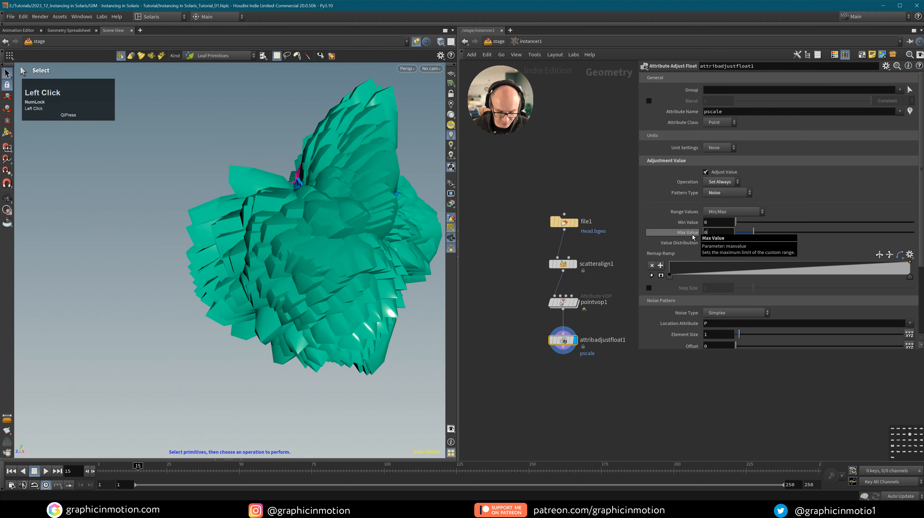
text(.2)
key(Return)
key(alt)
alt+right_drag(329, 229, 363, 203)
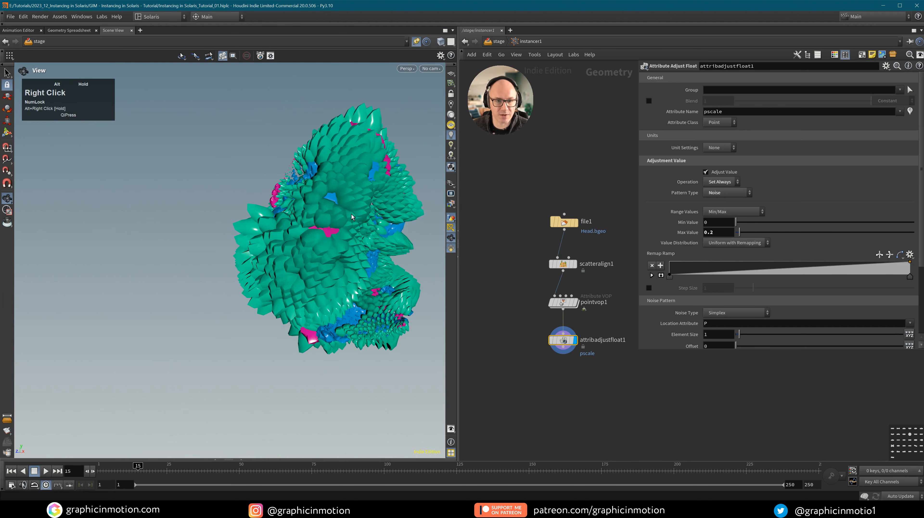
alt+drag(363, 203, 406, 221)
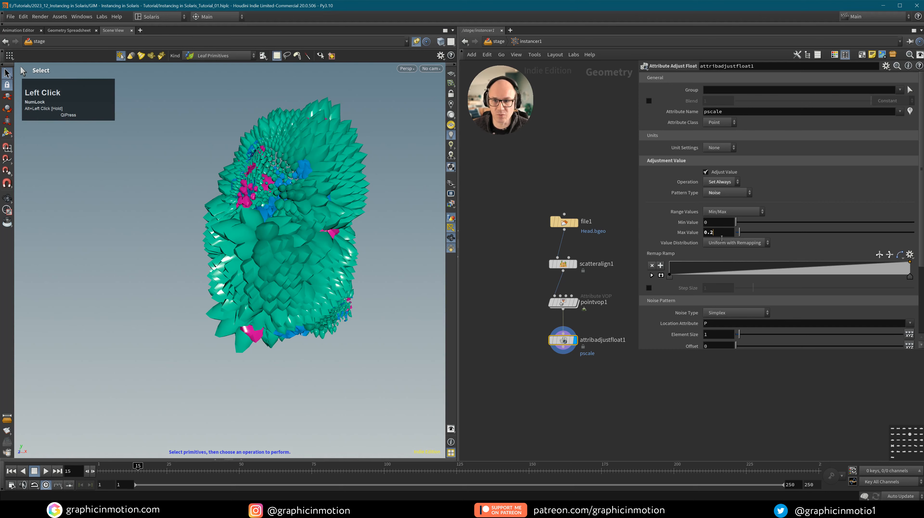
Try maximum values of 0.05 and then 0.02, tumbling the head to compare rock sizes.
click(711, 232)
text(5)
key(Return)
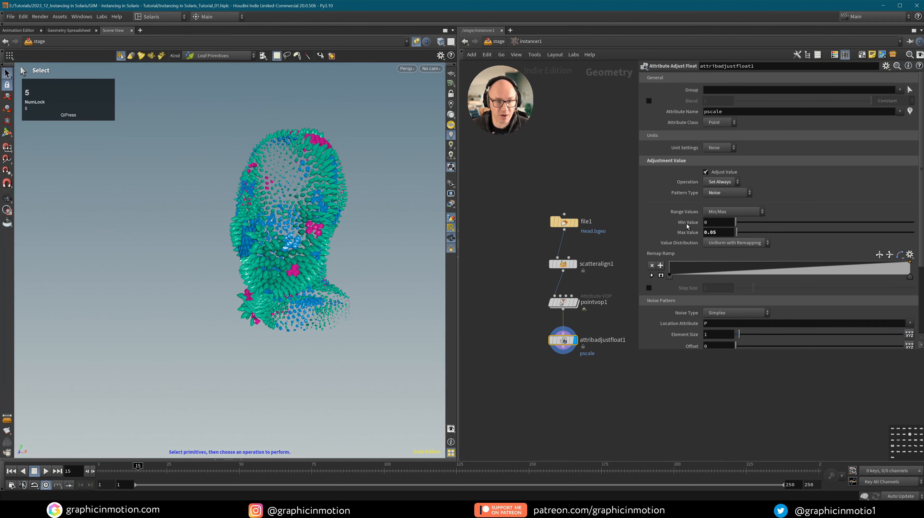
key(alt)
alt+drag(352, 273, 322, 240)
alt+right_drag(322, 240, 341, 221)
alt+middle_drag(340, 220, 326, 232)
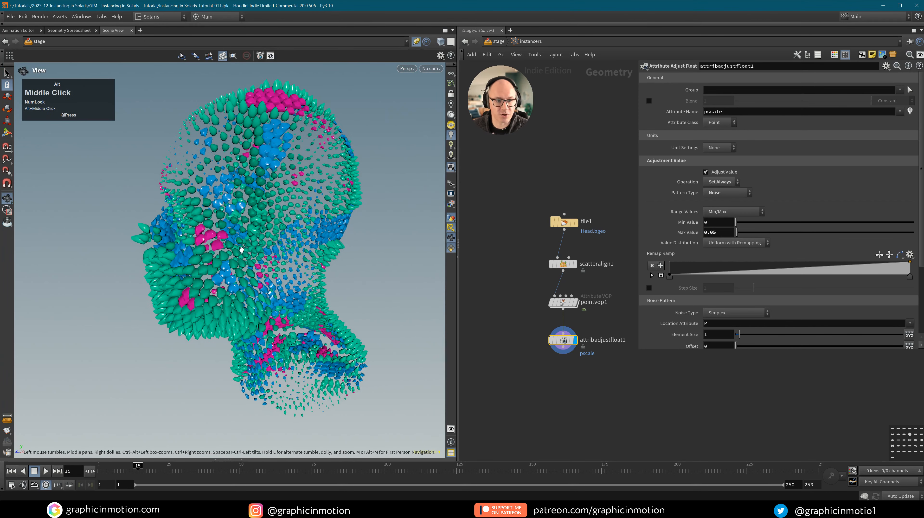
alt+drag(326, 232, 346, 230)
click(711, 234)
text(2)
key(Return)
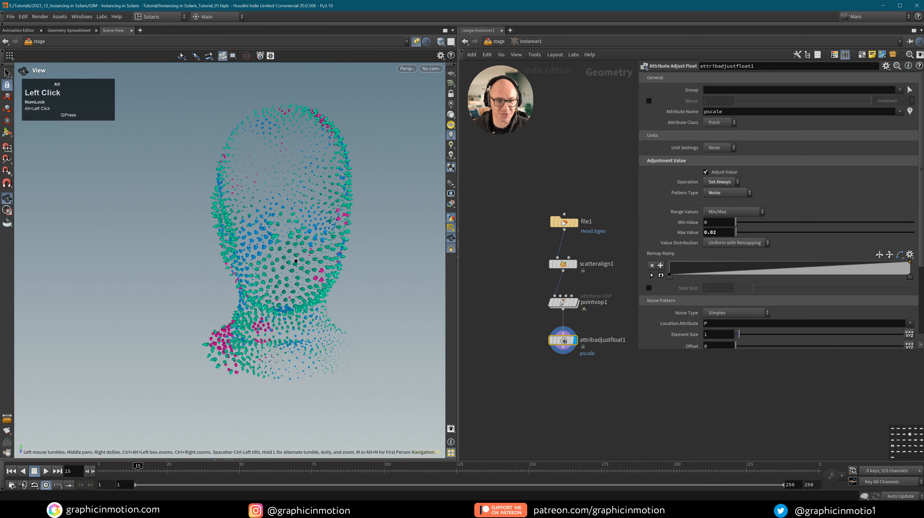
alt+drag(345, 232, 381, 232)
Set the maximum value to 0.04 and the minimum to 0.01, then review the size range.
click(719, 235)
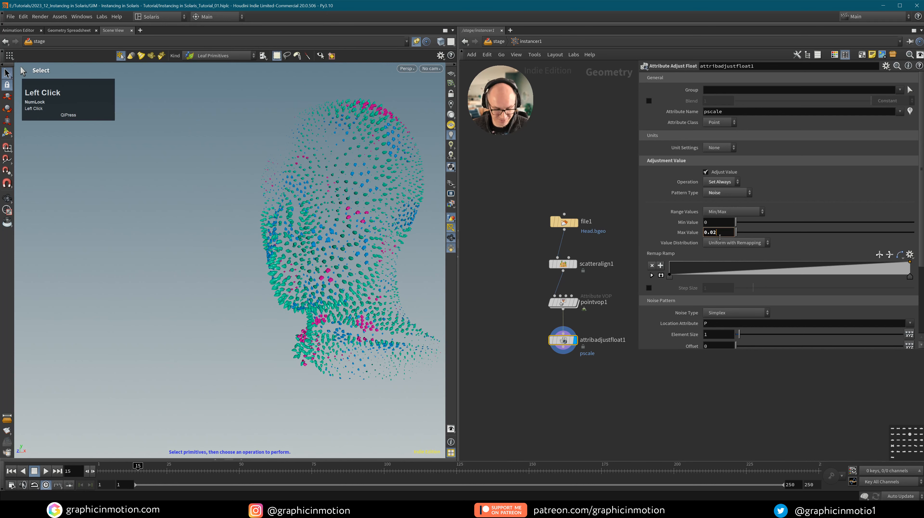
key(BackSpace)
text(4)
key(Return)
click(710, 223)
text(.0)
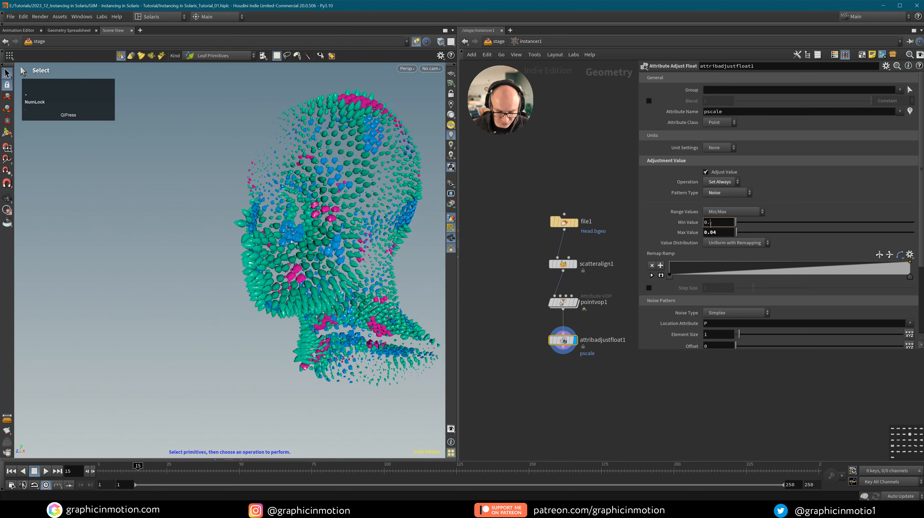
text(1)
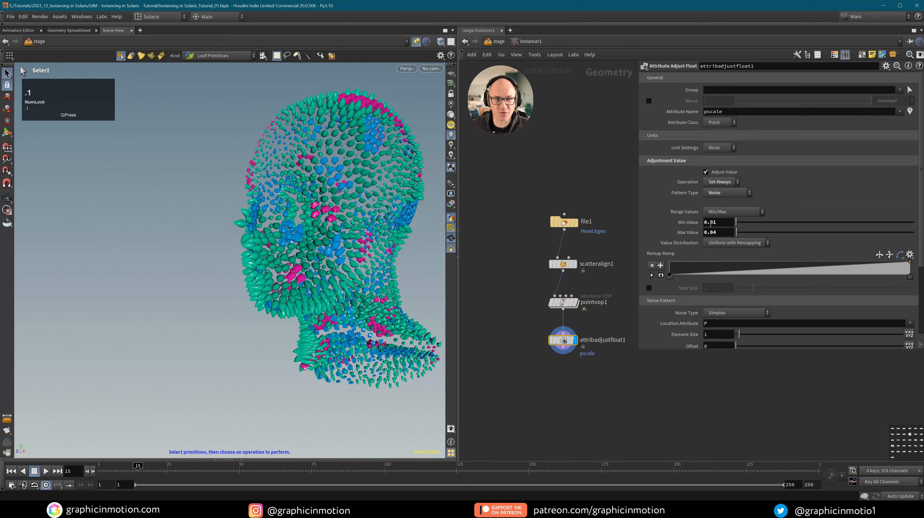
mouse_move(298, 181)
alt+mouse_down()
mouse_move(326, 181)
mouse_move(290, 182)
alt+mouse_up()
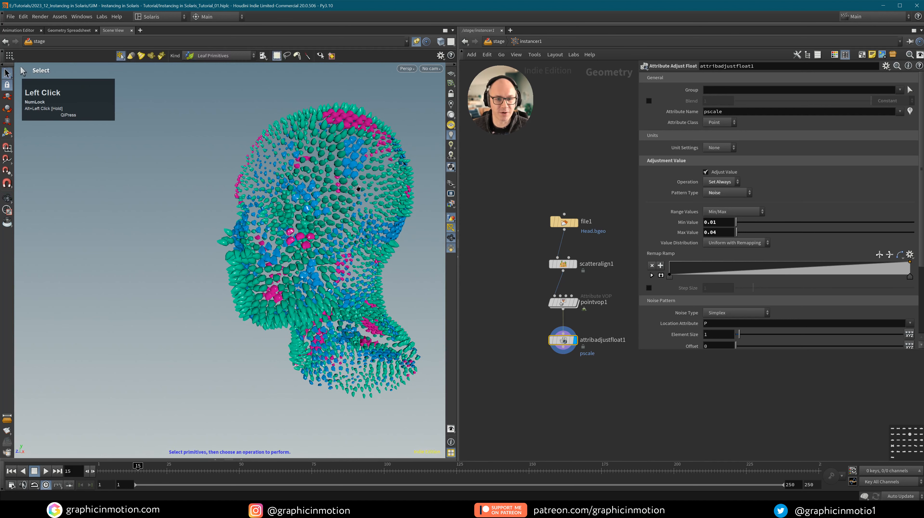
alt+middle_drag(290, 182, 268, 183)
middle_drag(717, 334, 473, 345)
Set the noise element size to 0.25.
alt+drag(290, 235, 218, 236)
double_click(711, 334)
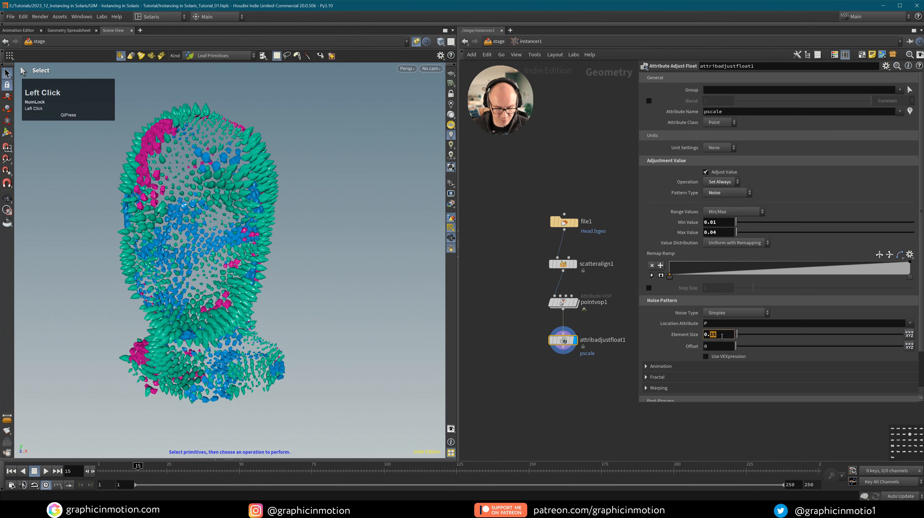
text(25)
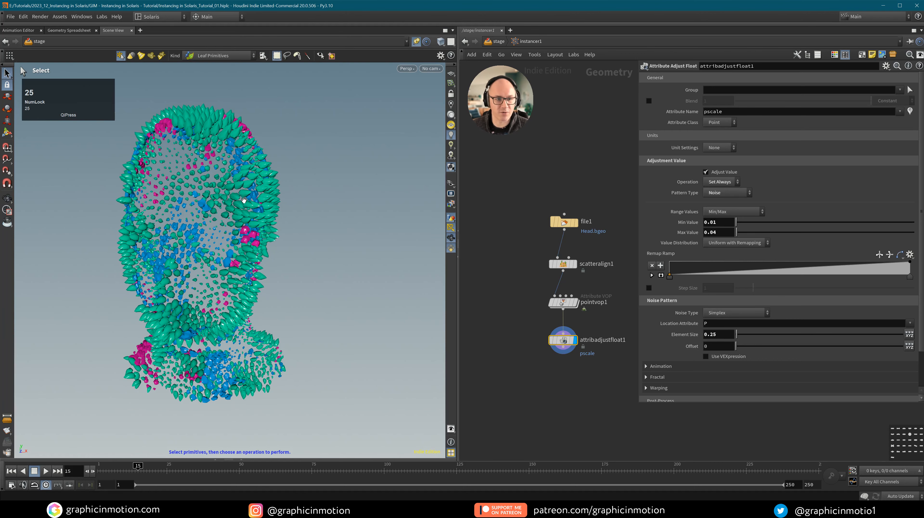
alt+drag(244, 200, 199, 207)
Add a point to the remap ramp and reshape it, checking the size pattern on the head.
click(717, 222)
key(BackSpace)
key(BackSpace)
click(849, 261)
alt+drag(199, 207, 165, 216)
alt+middle_drag(212, 246, 202, 232)
mouse_move(202, 232)
alt+mouse_down()
mouse_move(170, 234)
mouse_move(185, 235)
alt+mouse_up()
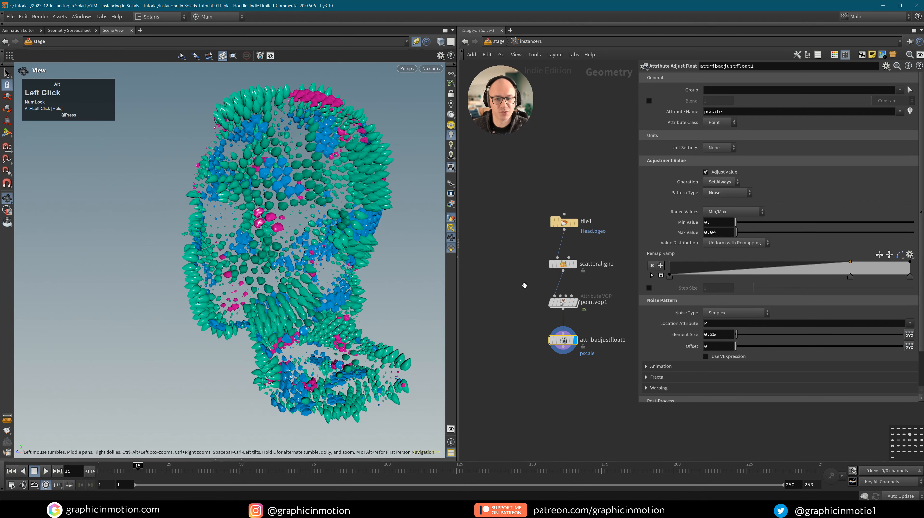
Duplicate attribadjustfloat1 below itself as attribadjustfloat2 and select its Attribute Name for replacement.
middle_drag(564, 362, 557, 324)
click(557, 325)
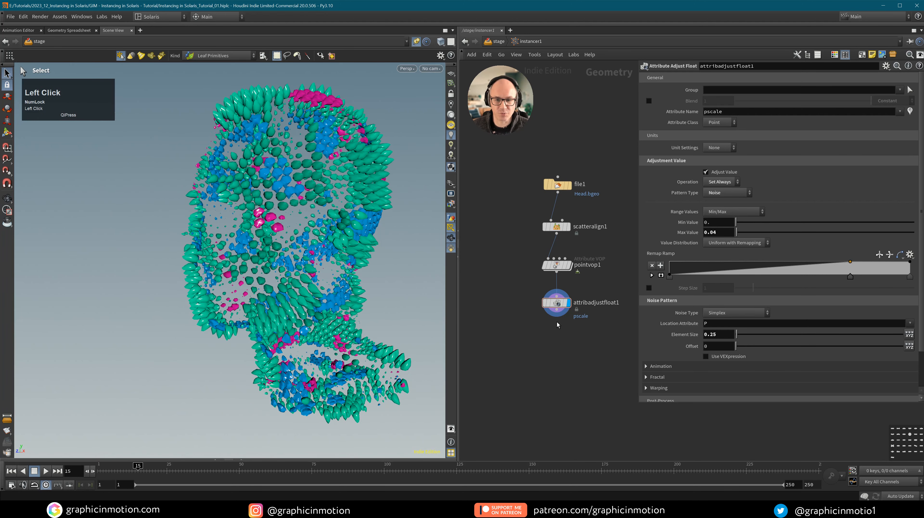
alt+drag(557, 302, 556, 339)
drag(556, 309, 556, 332)
click(568, 339)
ctrl+middle_click(687, 231)
click(687, 222)
double_click(710, 111)
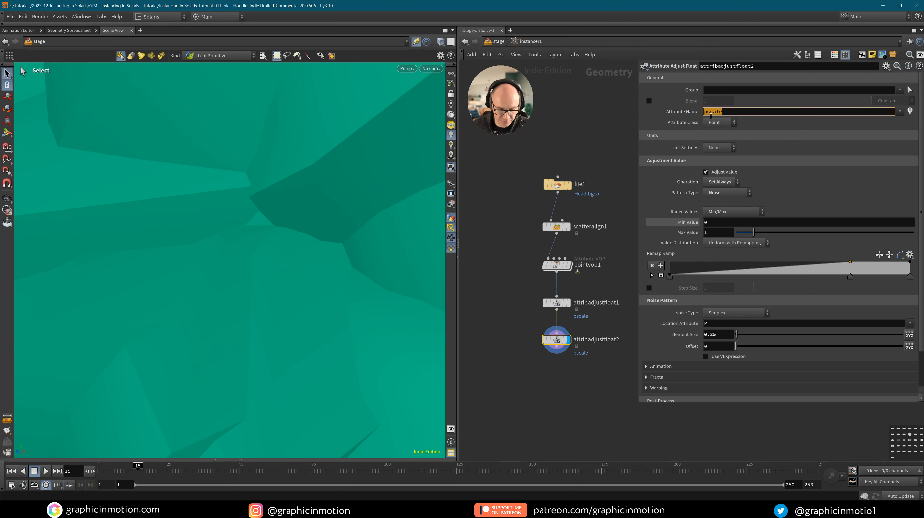
Rename attribadjustfloat2's Attribute Name to lowercase 'color'.
text(Color)
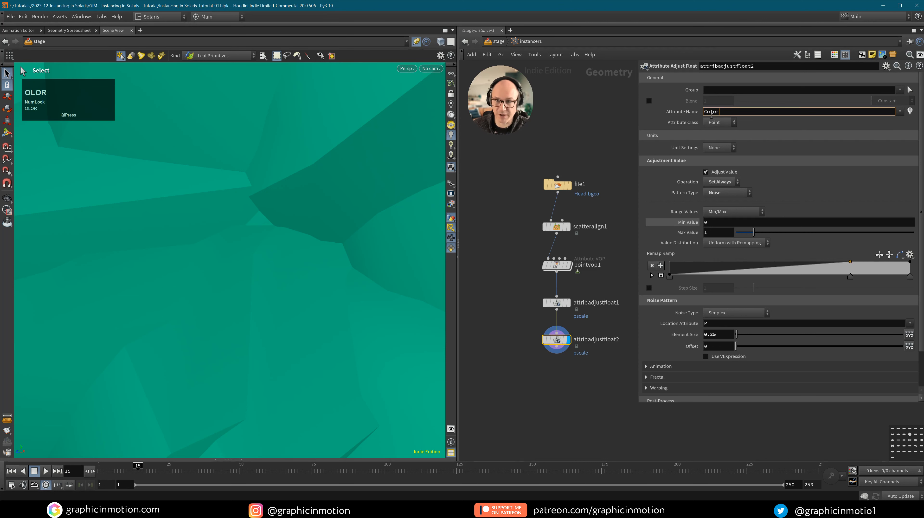
click(704, 113)
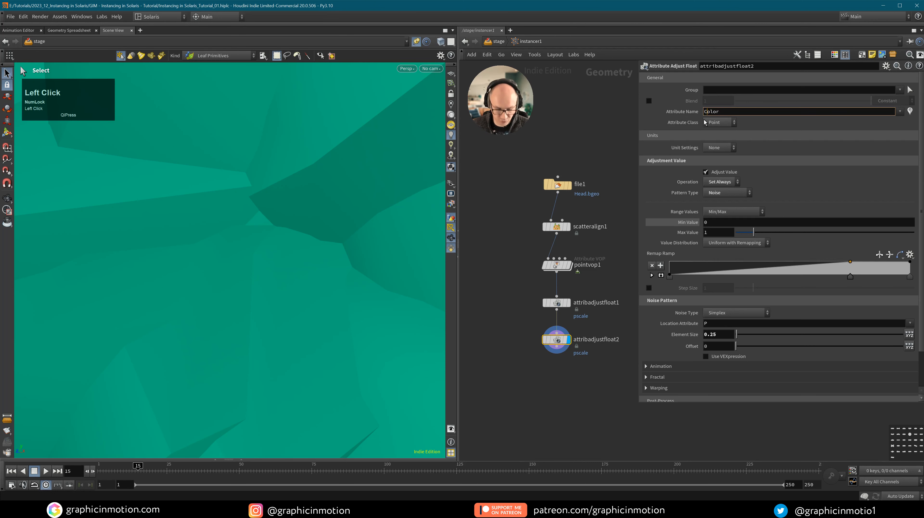
key(Delete)
text(c)
click(620, 132)
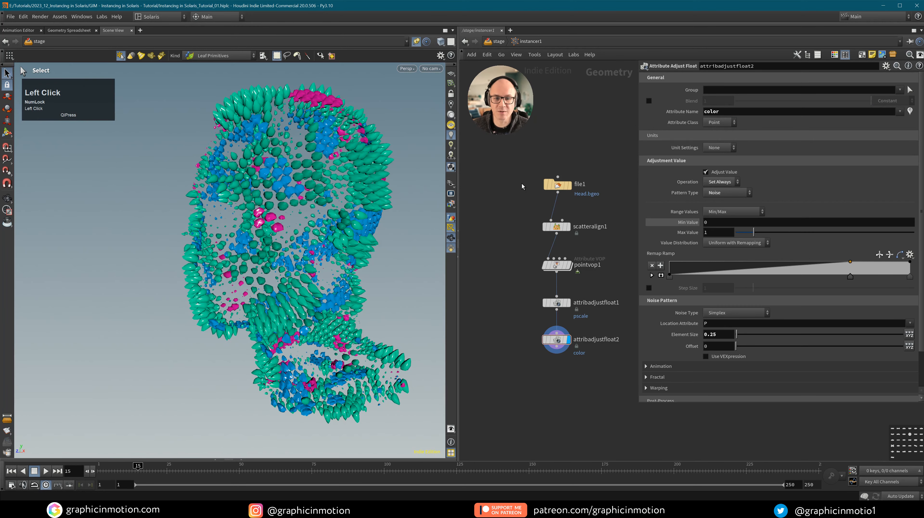
Search for a Color node to add below attribadjustfloat2.
middle_drag(577, 363, 573, 333)
click(553, 350)
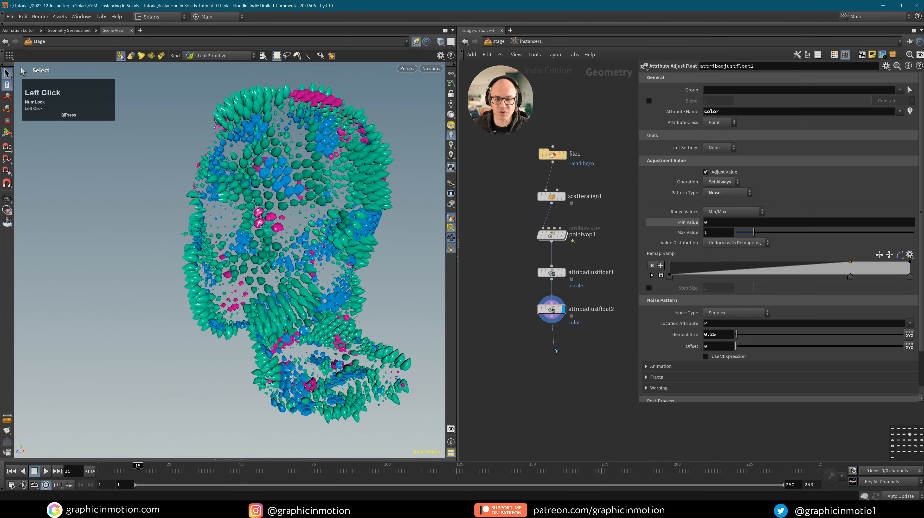
key(Tab)
text(color)
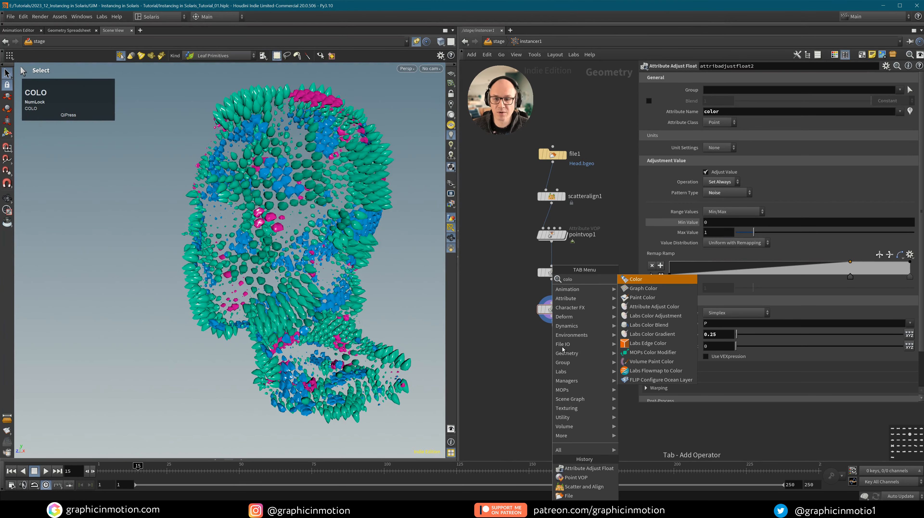
Add and display color1, set to Ramp from Attribute reading the color attribute.
click(554, 350)
click(565, 347)
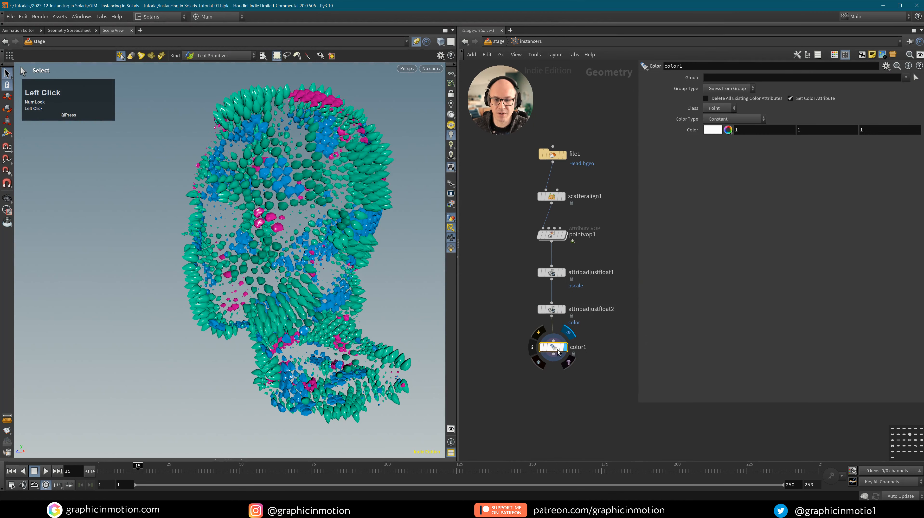
click(738, 120)
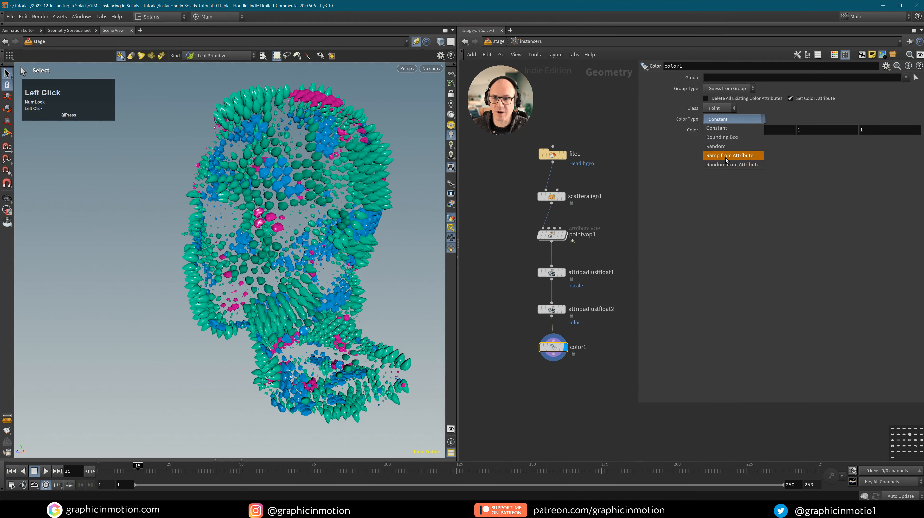
click(728, 155)
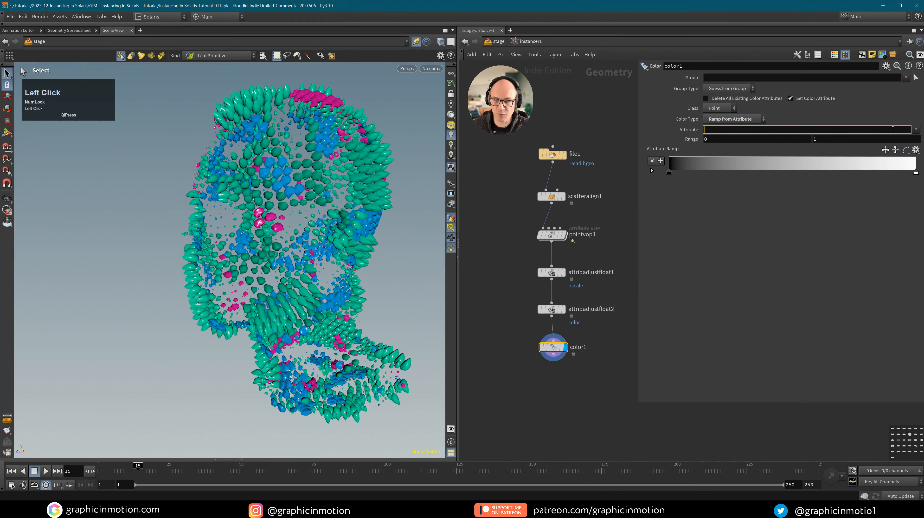
click(915, 130)
click(920, 158)
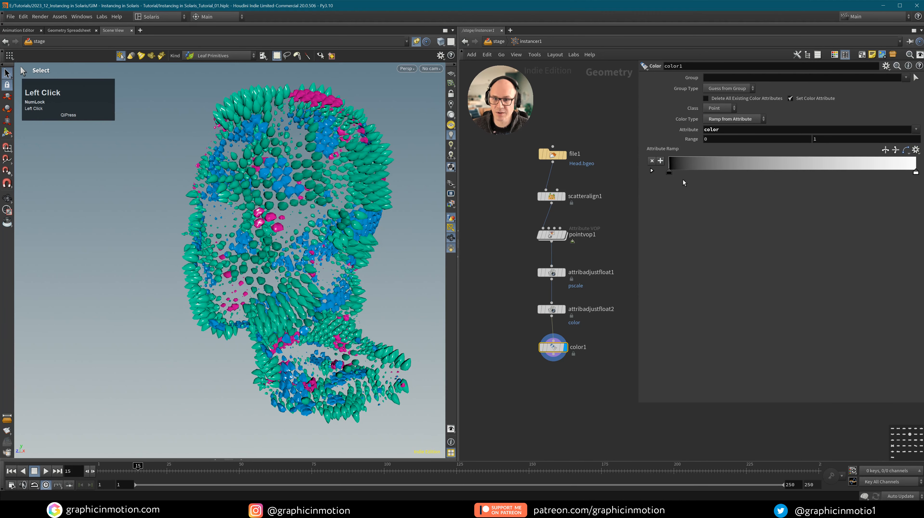
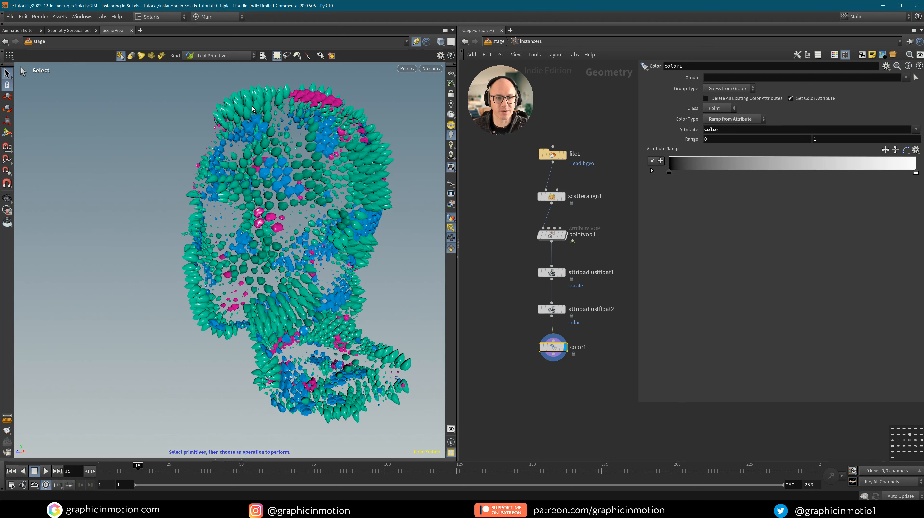
Jump up from instancer1's point network back to the /stage network.
click(601, 388)
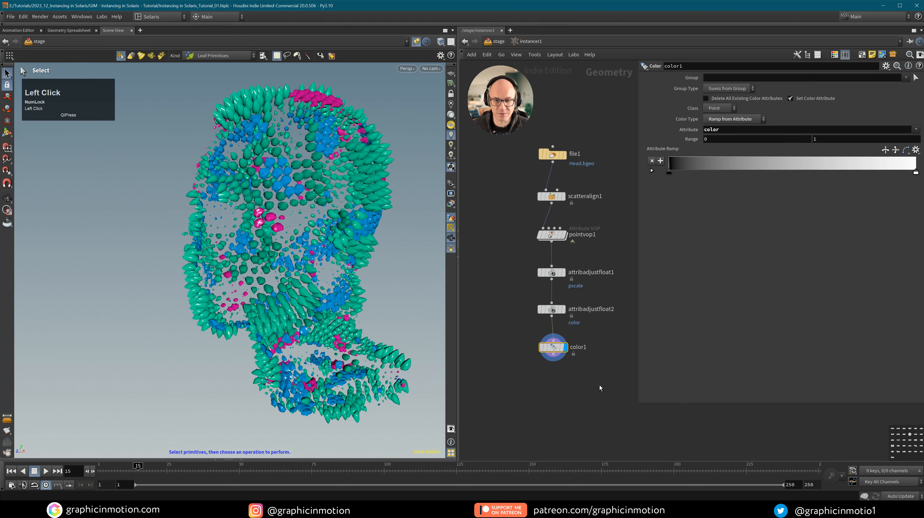
key(u)
middle_click(585, 379)
Rename materiallibrary1 to materiallibrary_distribution.
middle_drag(585, 379, 536, 347)
double_click(544, 309)
double_click(559, 312)
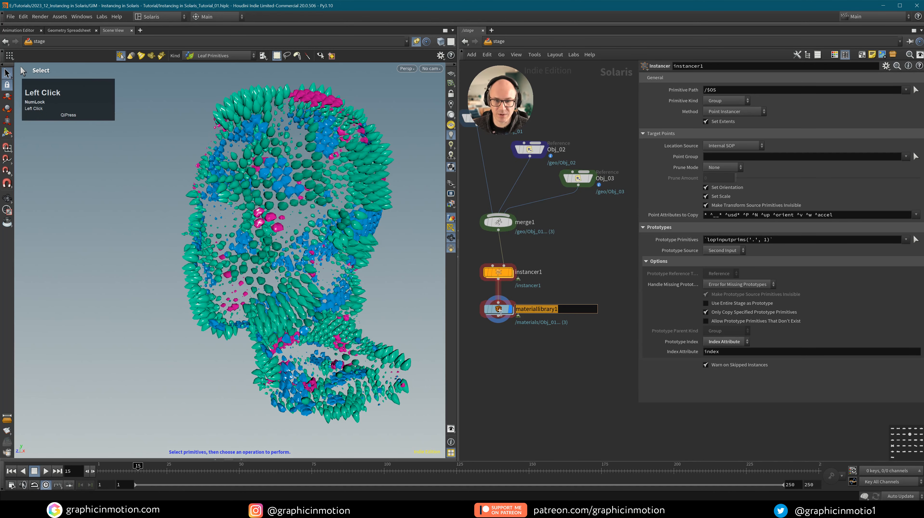
click(576, 308)
key(BackSpace)
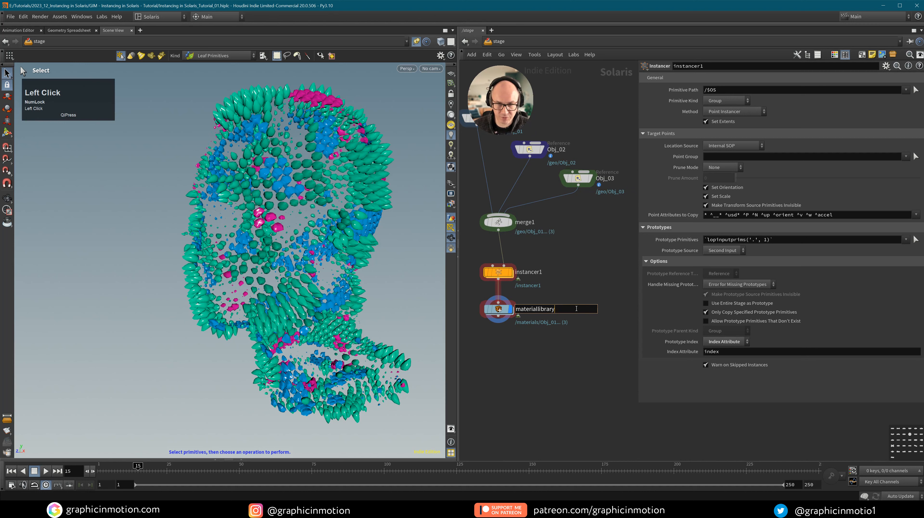
text(_distri)
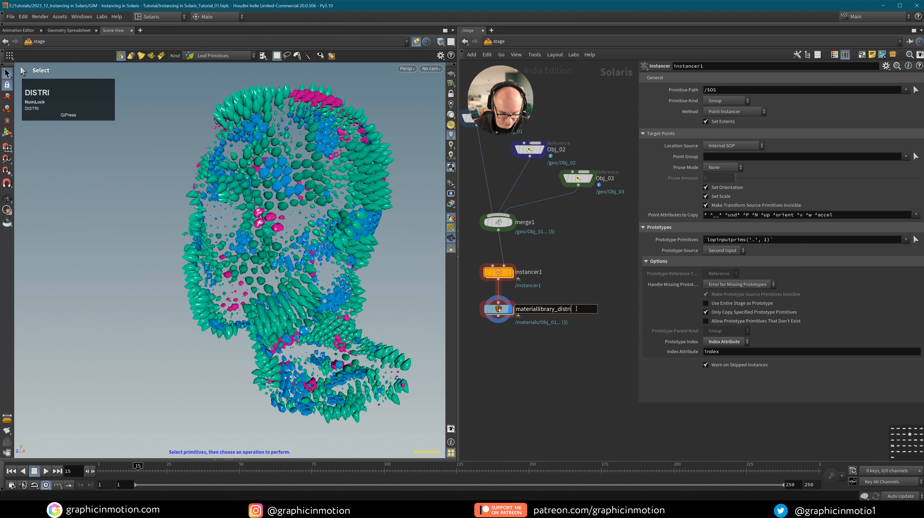
text(bution)
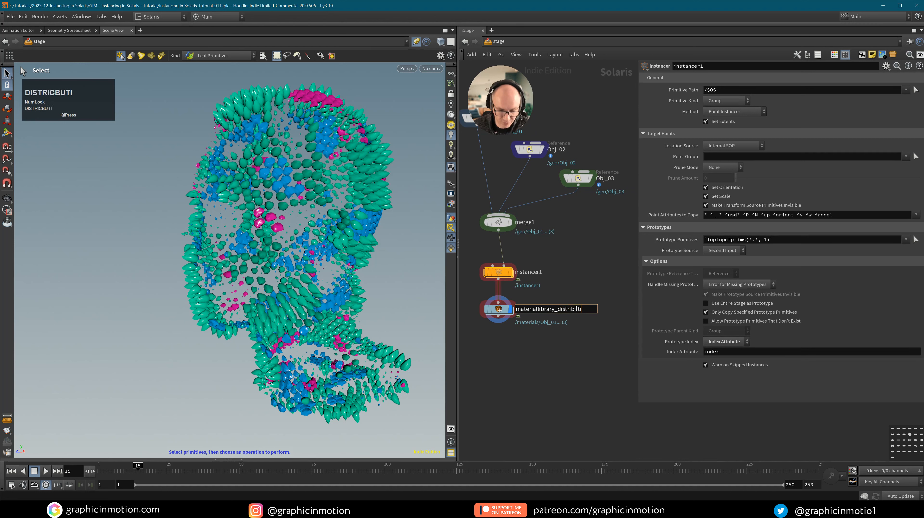
click(600, 362)
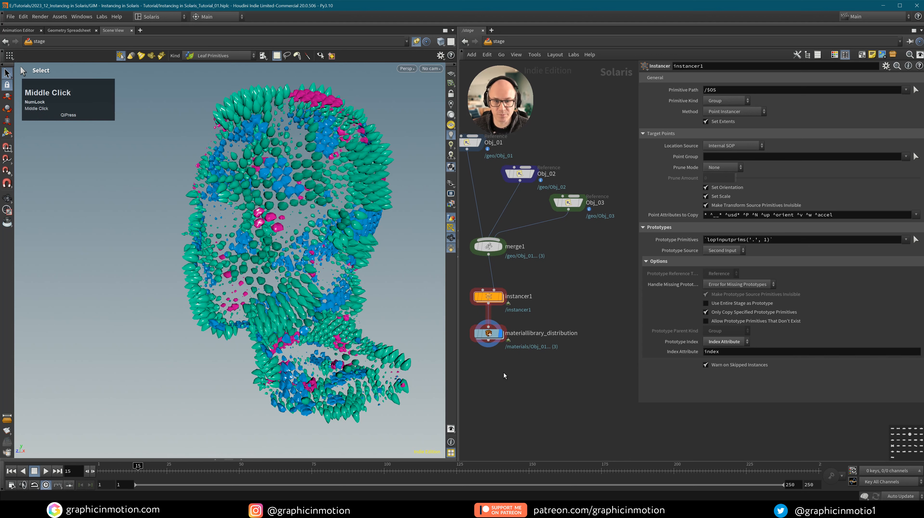
Move materiallibrary_distribution to the left and widen the network area.
middle_drag(506, 376, 607, 398)
drag(598, 331, 493, 340)
middle_drag(493, 340, 471, 366)
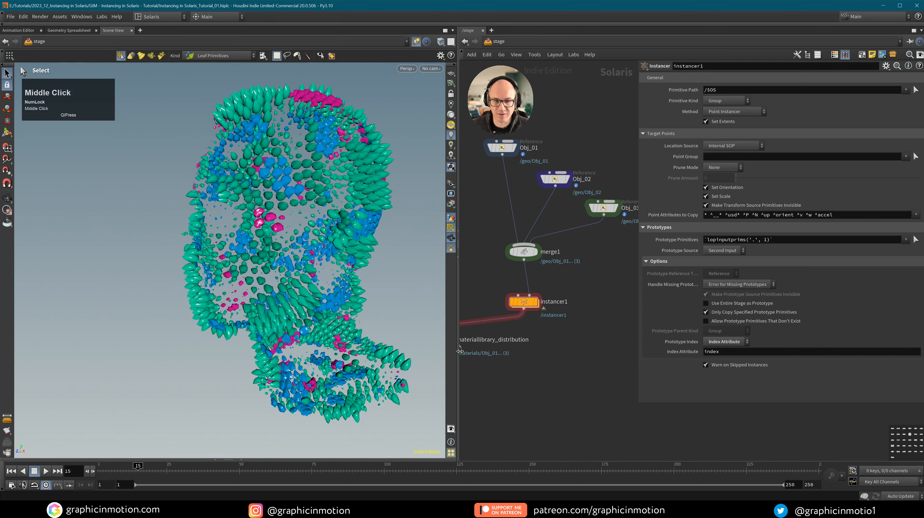
scroll(556, 383, up, 1)
click(640, 406)
drag(639, 403, 737, 403)
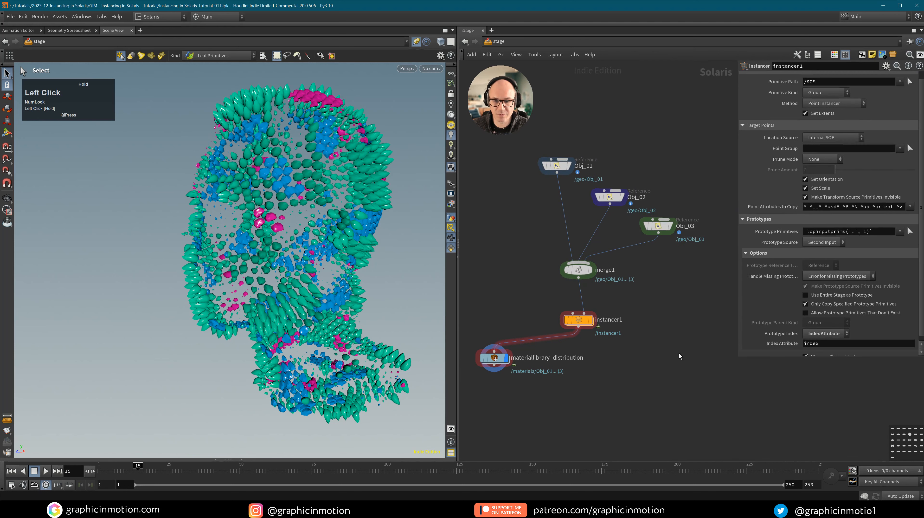
Duplicate the material library under instancer1 and name the copy materiallibrary_color.
alt+drag(495, 359, 657, 366)
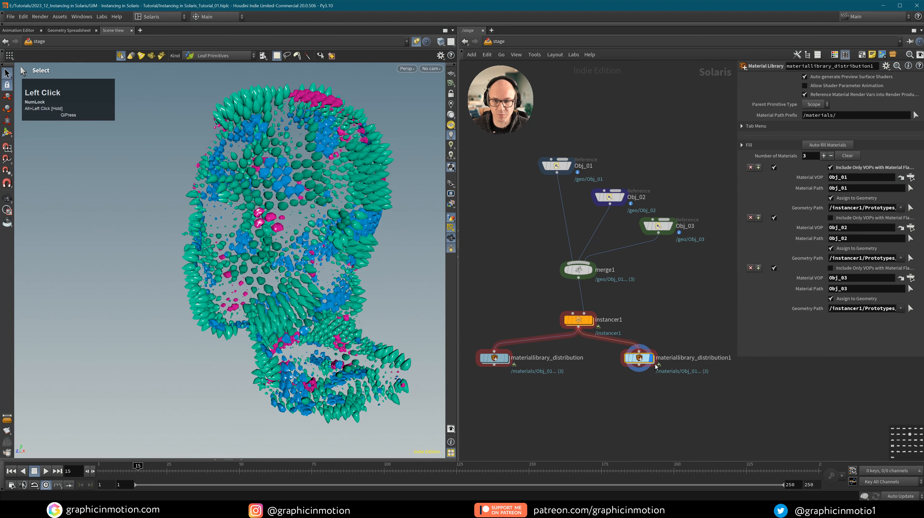
double_click(700, 359)
click(706, 358)
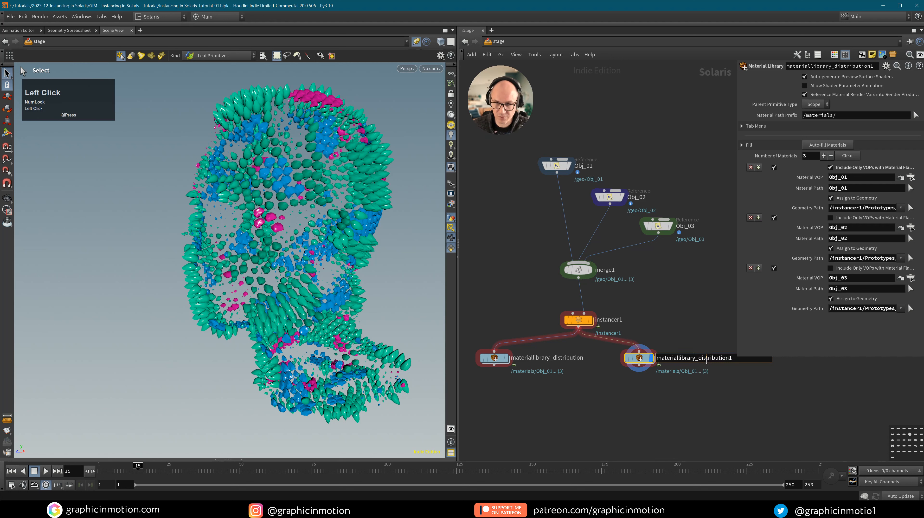
drag(697, 358, 753, 358)
text(Color)
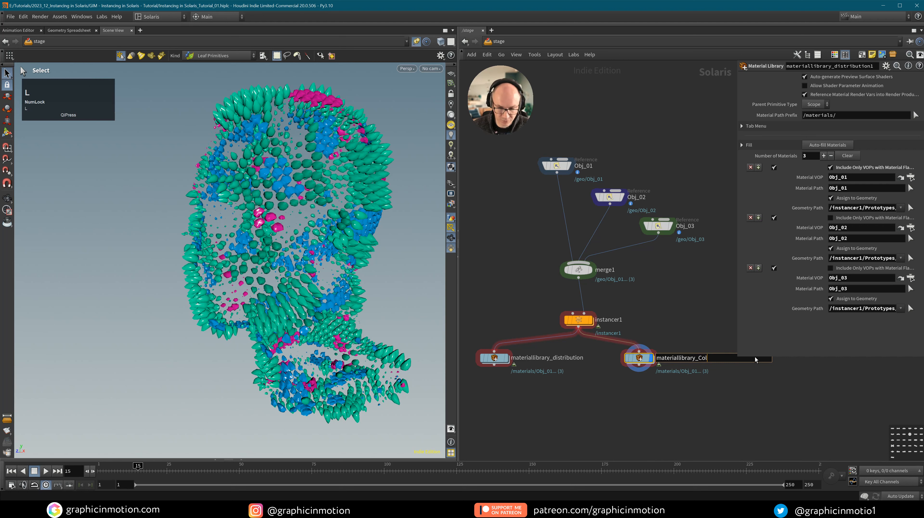
click(699, 357)
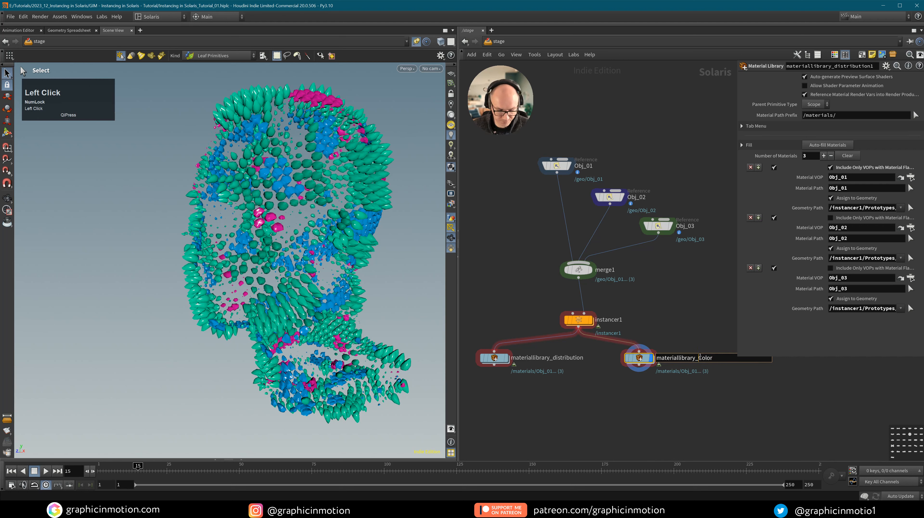
key(Delete)
text(c)
key(Return)
Open the Obj_01 material inside materiallibrary_color and select mtlxstandard_surface.
double_click(639, 358)
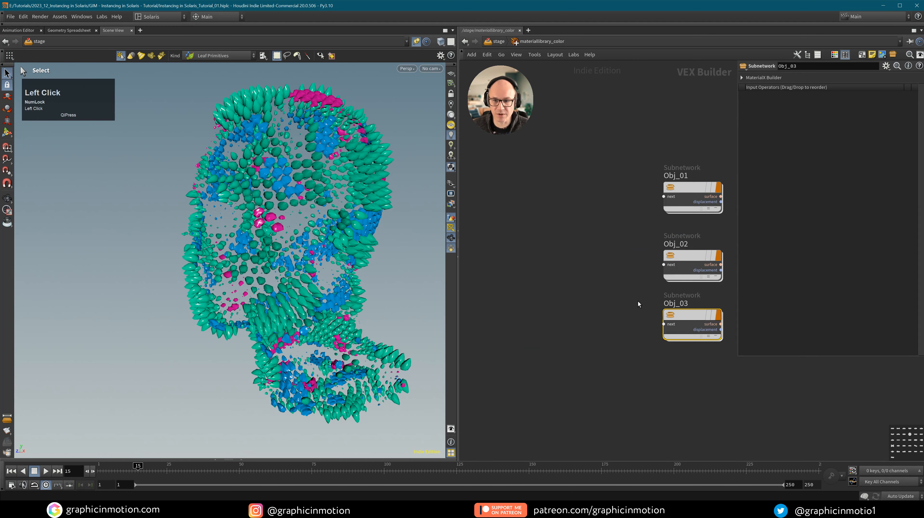
middle_drag(639, 307, 584, 353)
double_click(631, 236)
middle_drag(664, 236, 633, 256)
click(682, 254)
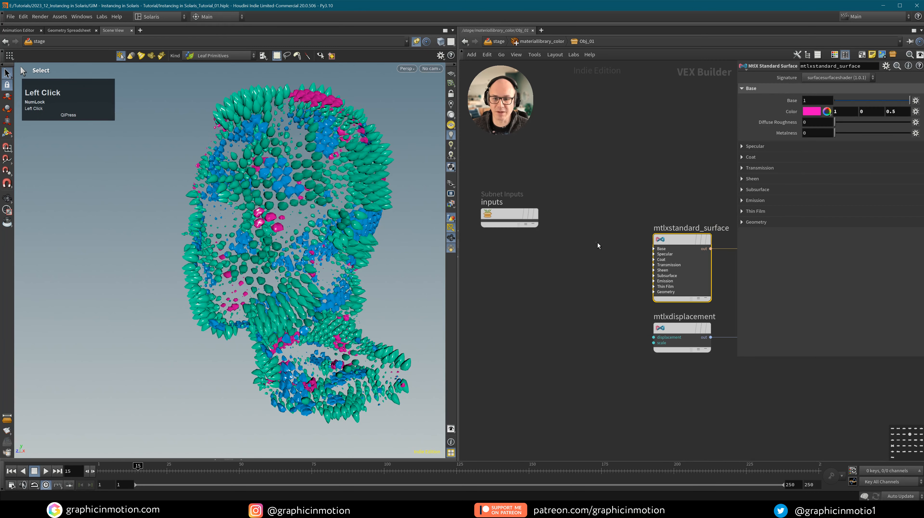
Add a MtlX Geometry Property Value node reading displayColor and wire it into mtlxstandard_surface.
key(Tab)
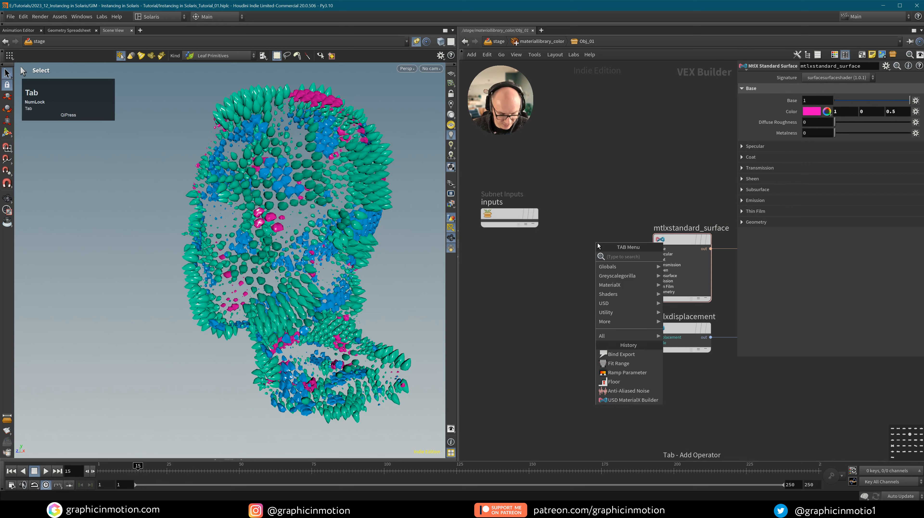
text(geo)
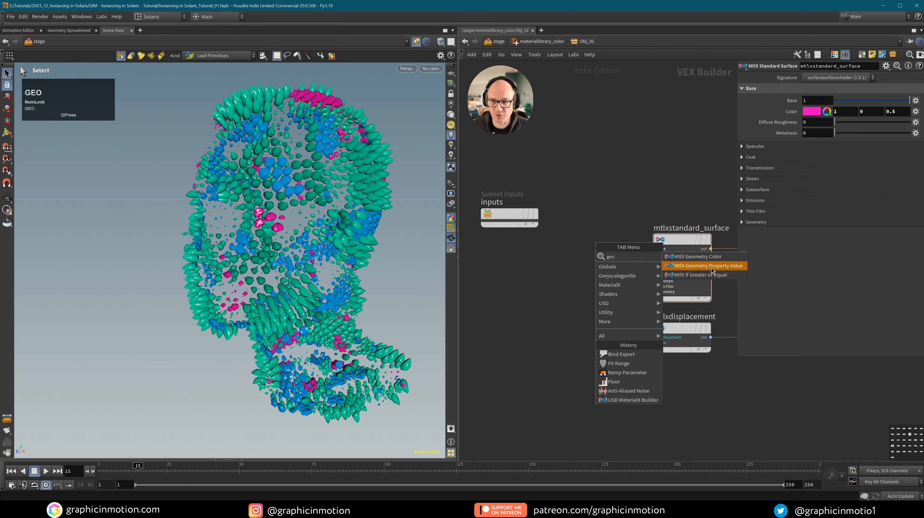
click(711, 265)
click(552, 261)
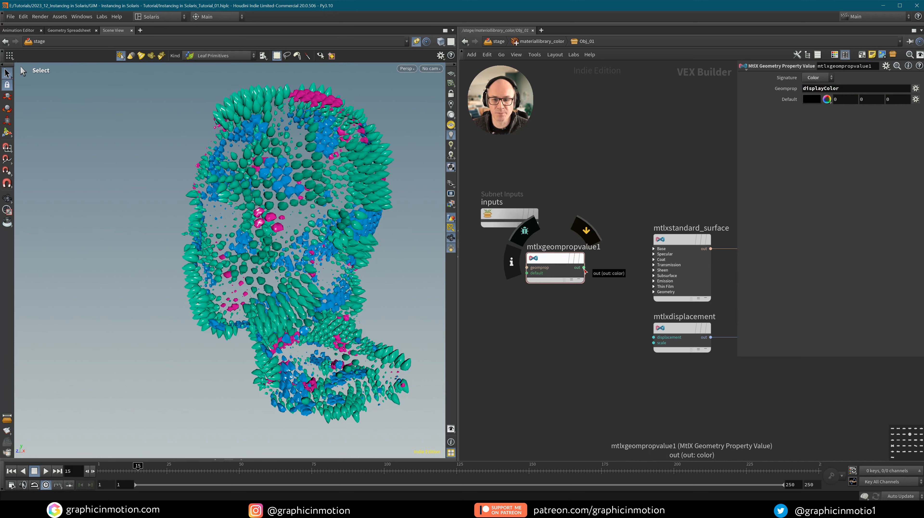
drag(583, 267, 658, 277)
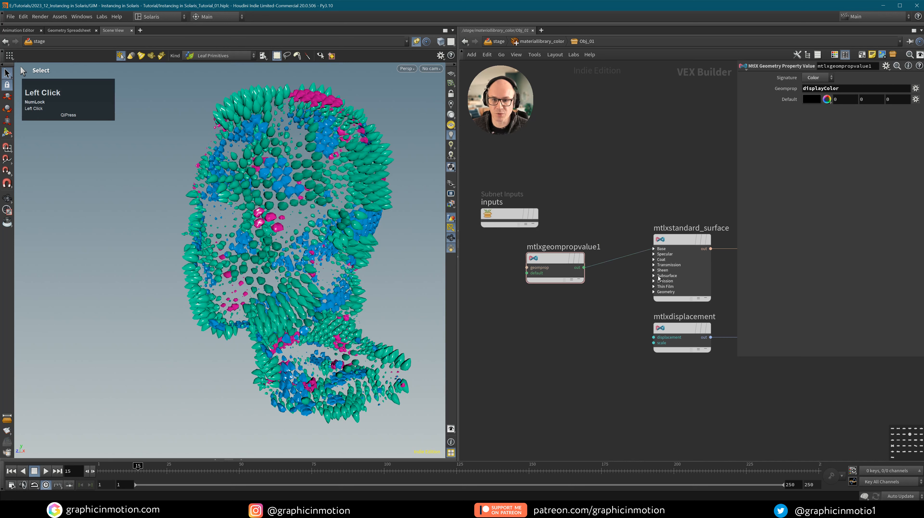
drag(550, 261, 575, 242)
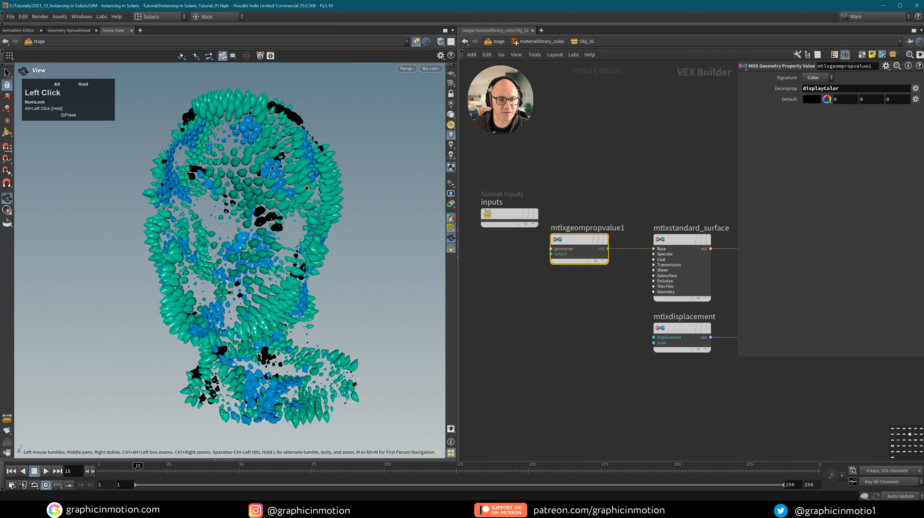
Reuse mtlxgeompropvalue1 in Obj_02 so its surface base color reads displayColor.
click(583, 242)
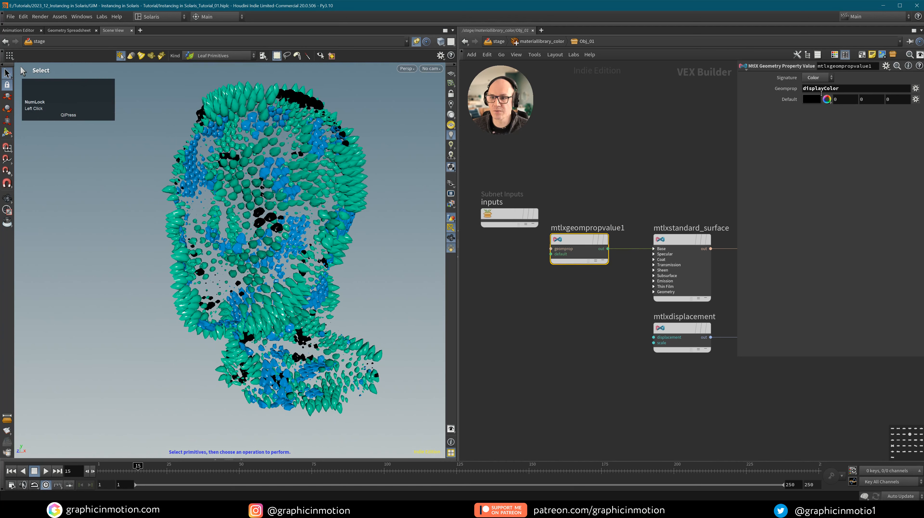
key(ctrl+v)
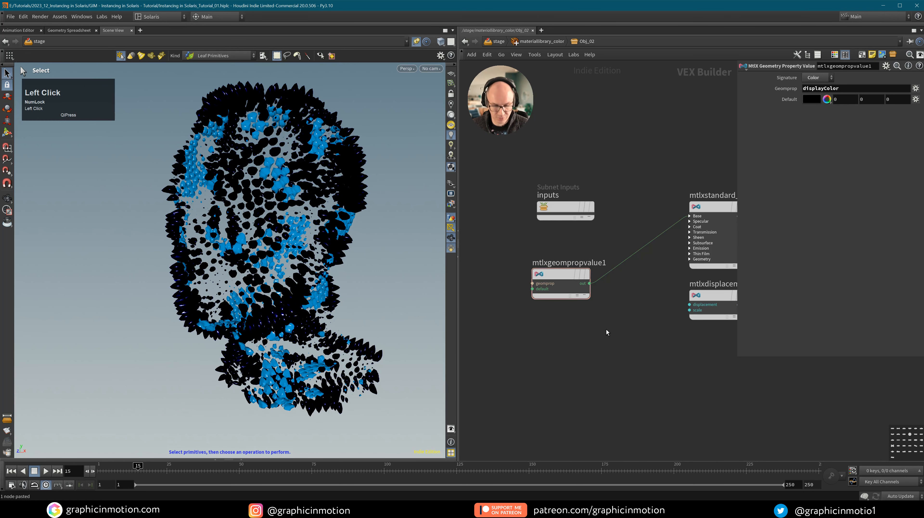
Paste the displayColor property node into Obj_03 and wire it to Base Color, then return to /stage.
key(u)
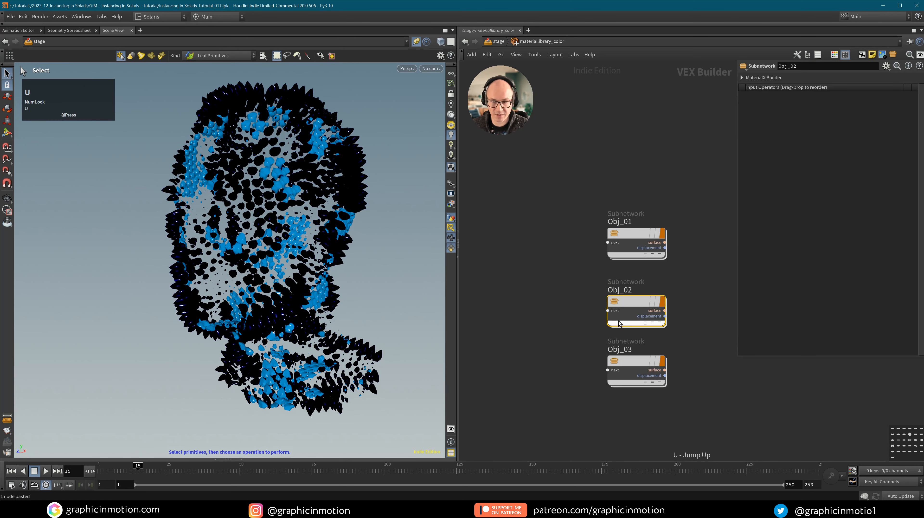
double_click(634, 361)
key(ctrl+v)
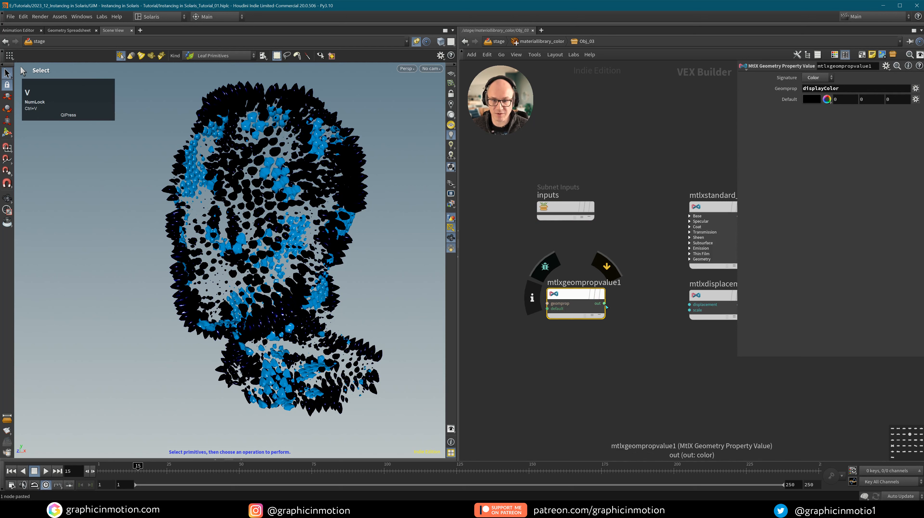
drag(606, 306, 681, 219)
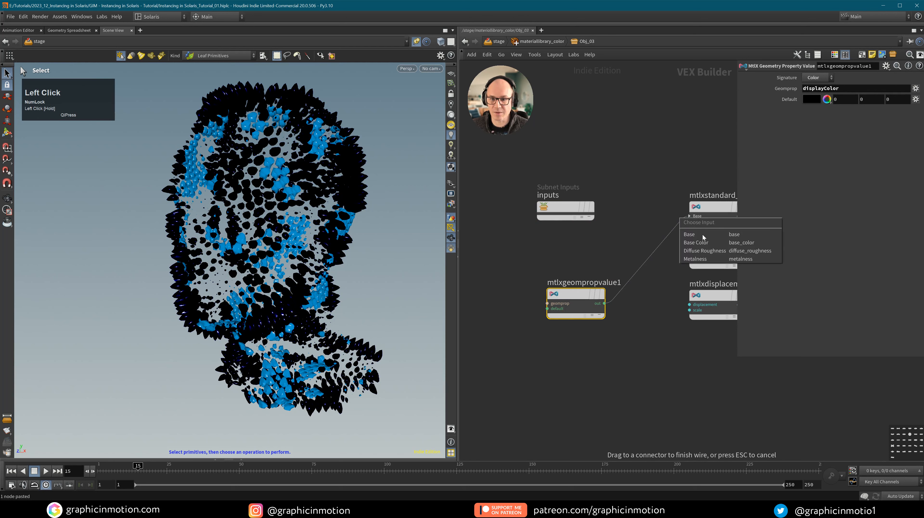
click(701, 243)
drag(585, 292, 601, 252)
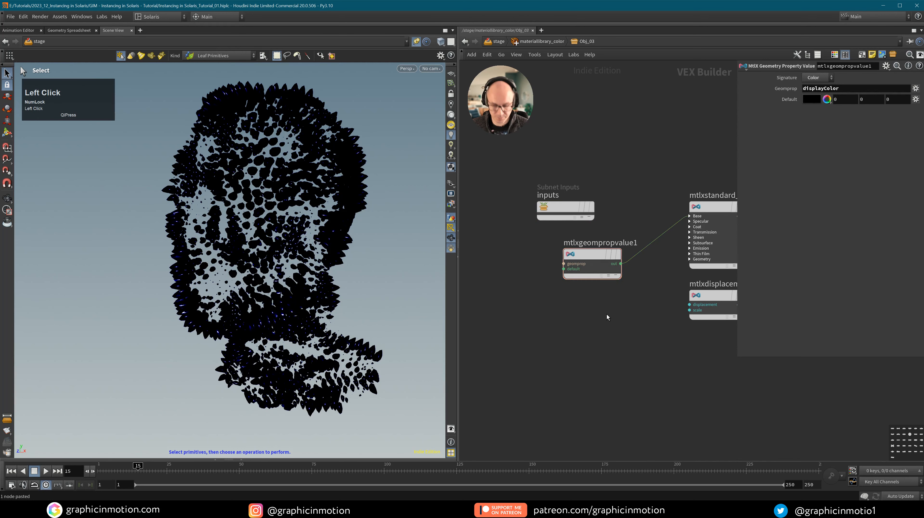
key(u)
key(u)
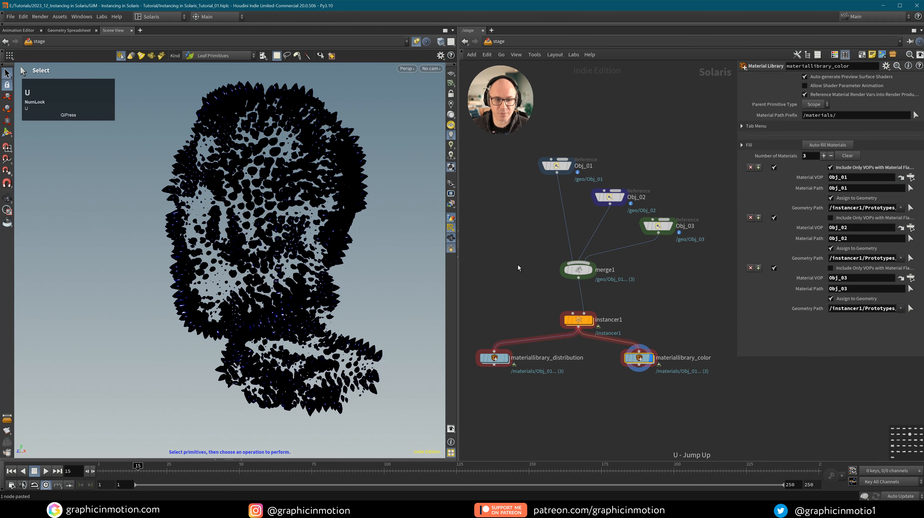
drag(638, 359, 620, 371)
Render the viewport with Karma CPU, then dive inside instancer1.
click(406, 68)
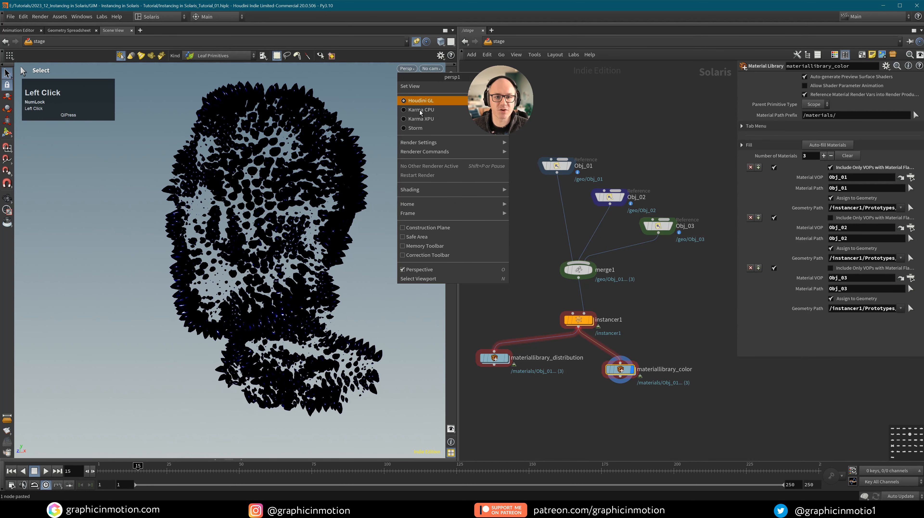
click(420, 109)
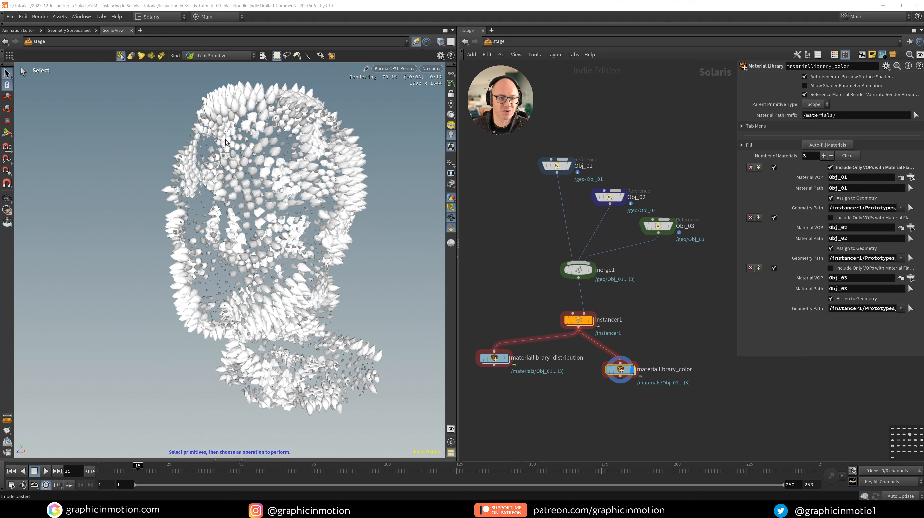
double_click(576, 318)
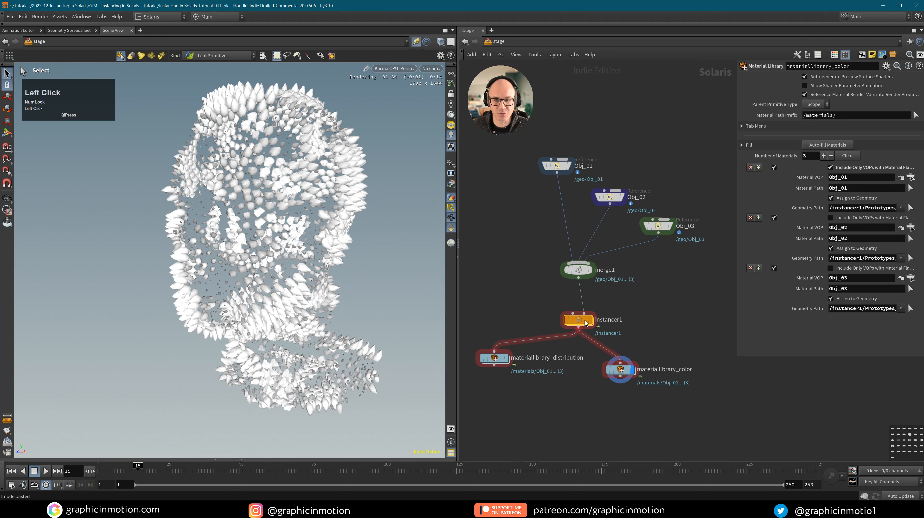
Delete the middle key of attribadjustfloat2's remap ramp to make it linear, then return to /stage.
click(553, 309)
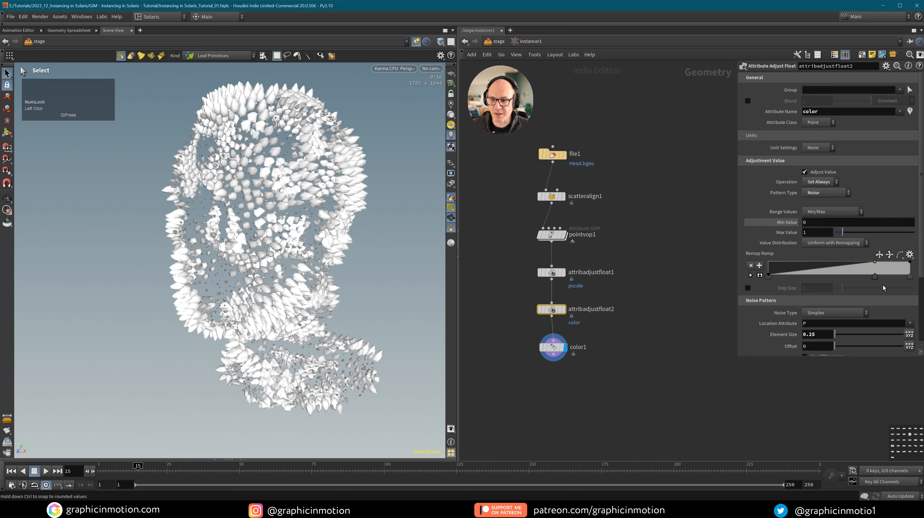
click(874, 278)
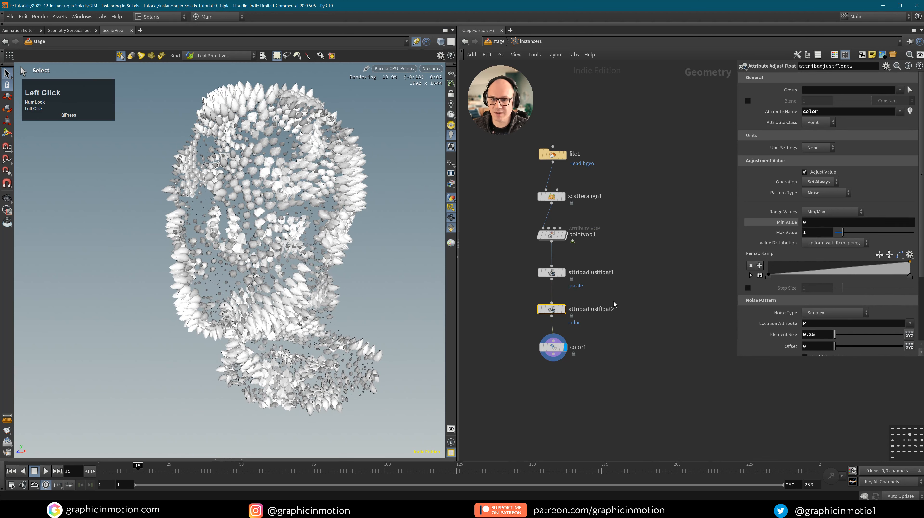
click(551, 309)
click(612, 293)
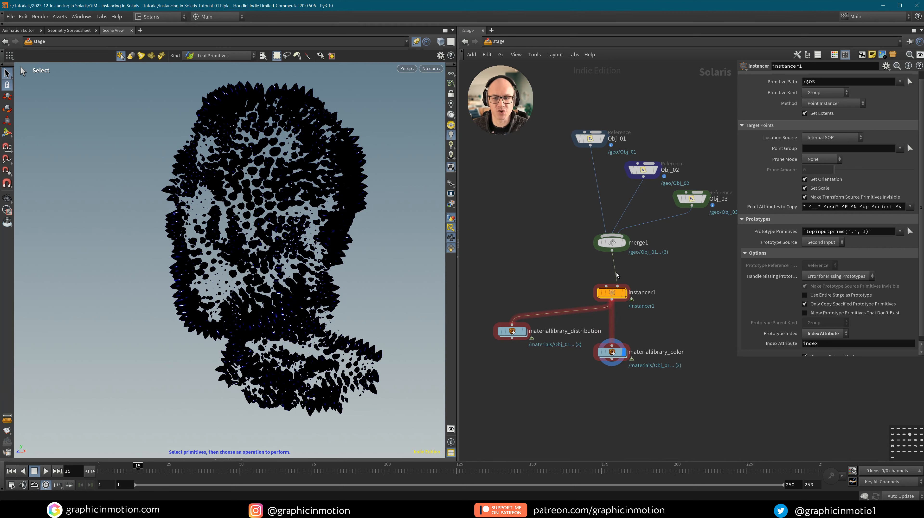
Keep instancer1 on Point Instancer and reveal the Scene Graph Tree below the viewport.
click(641, 299)
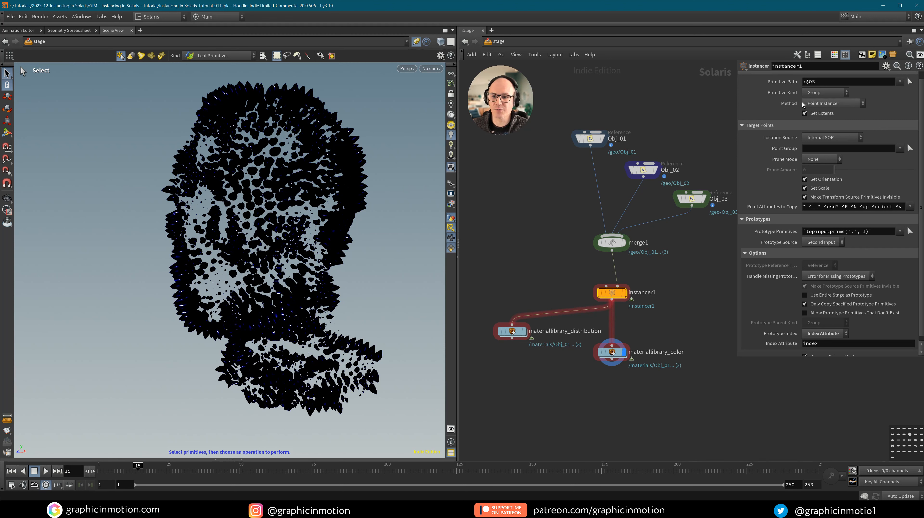
click(616, 295)
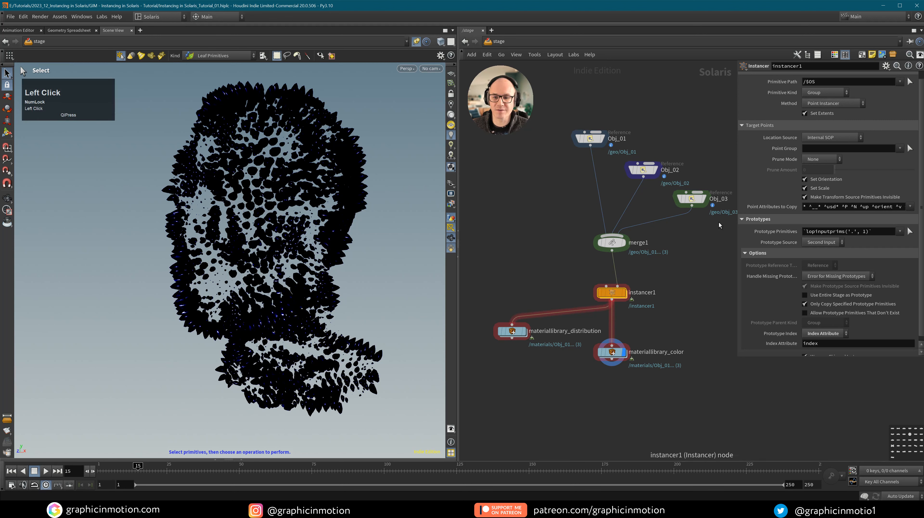
click(823, 105)
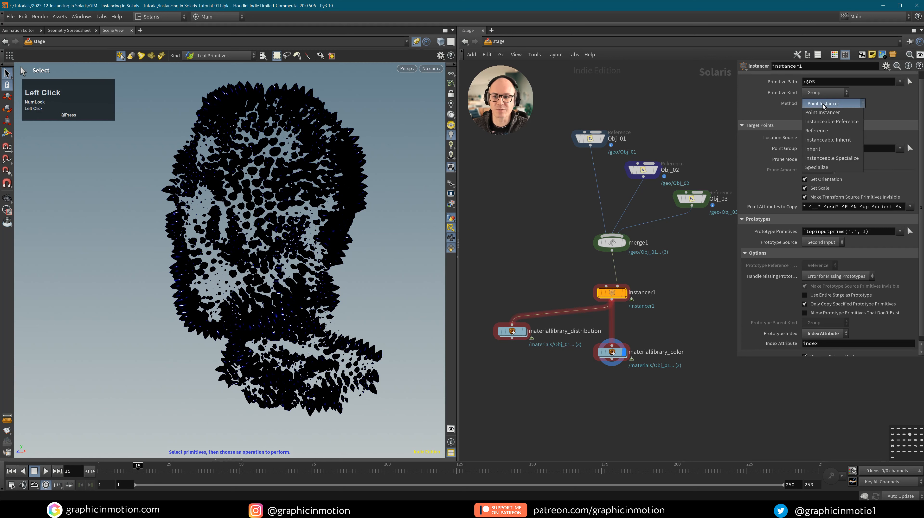
click(823, 106)
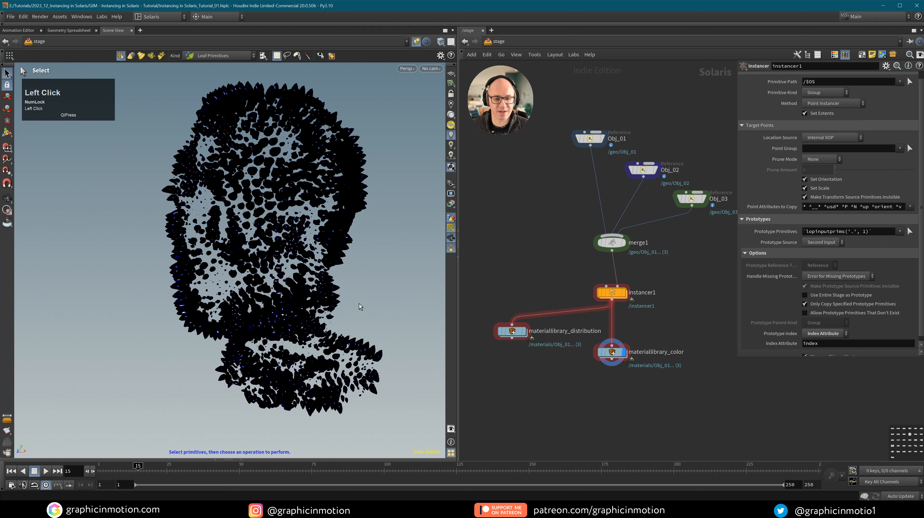
drag(242, 459, 242, 292)
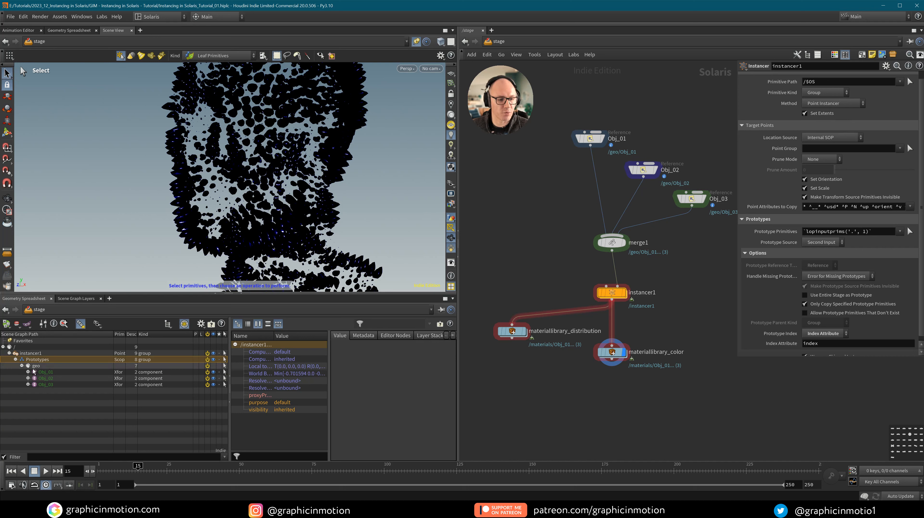
Switch instancer1's method to Reference and scroll through the resulting Instance prims in the scene graph.
click(27, 359)
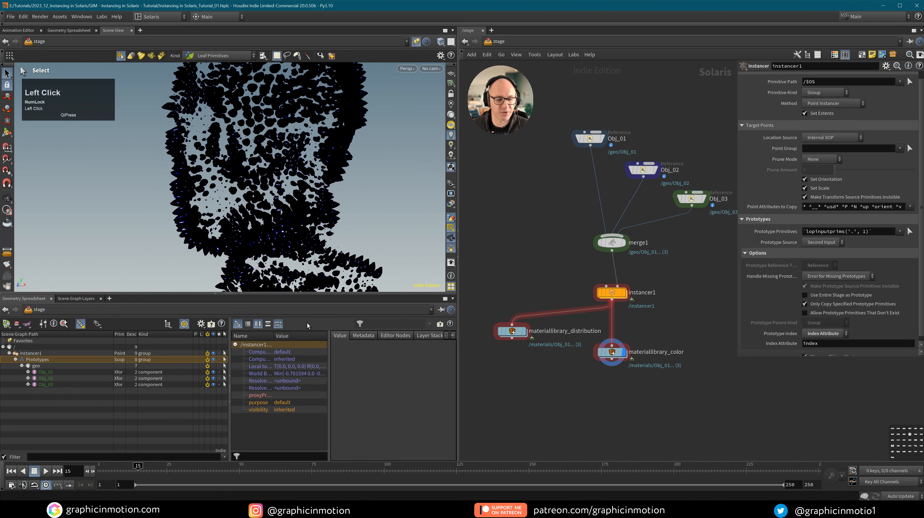
click(830, 104)
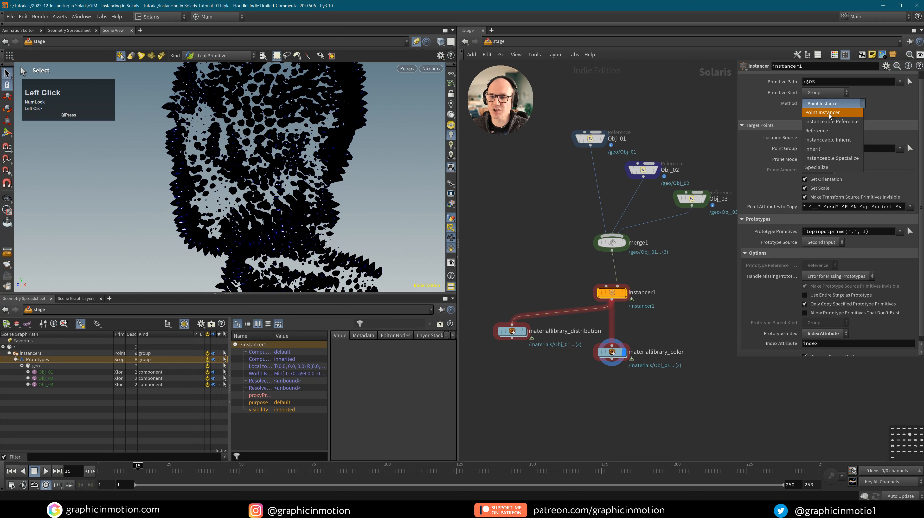
click(826, 133)
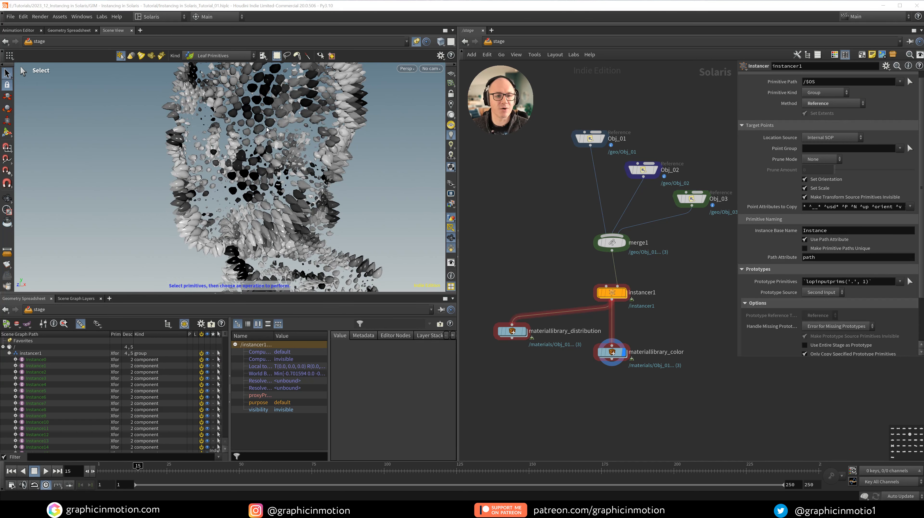
scroll(43, 415, down, 20)
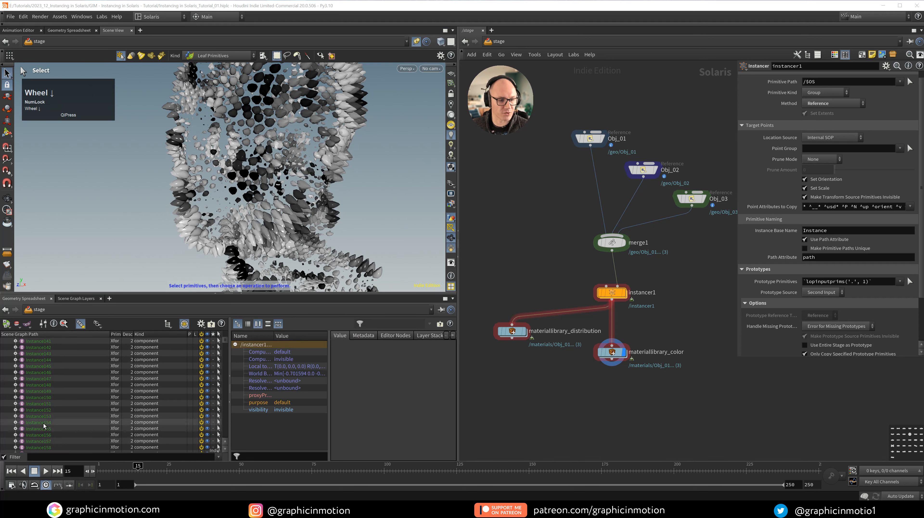
drag(226, 343, 228, 434)
scroll(65, 435, down, 5)
scroll(52, 432, down, 3)
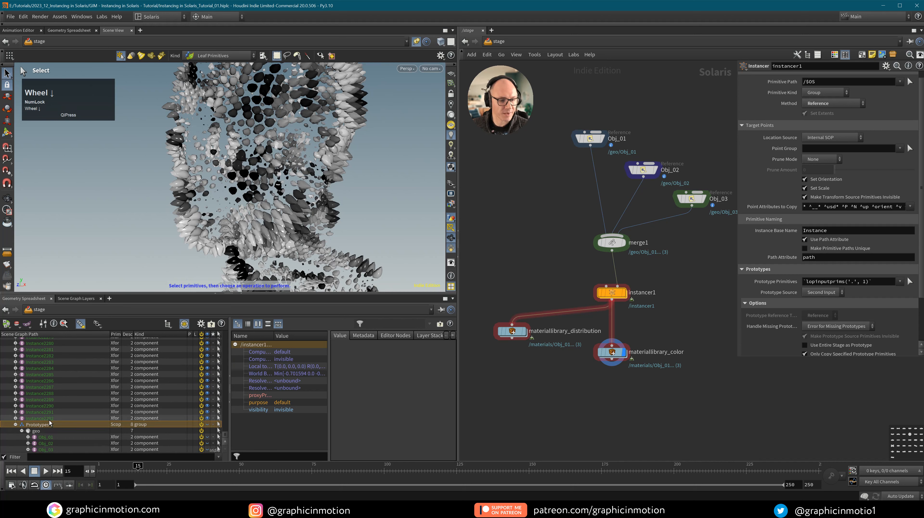
click(830, 103)
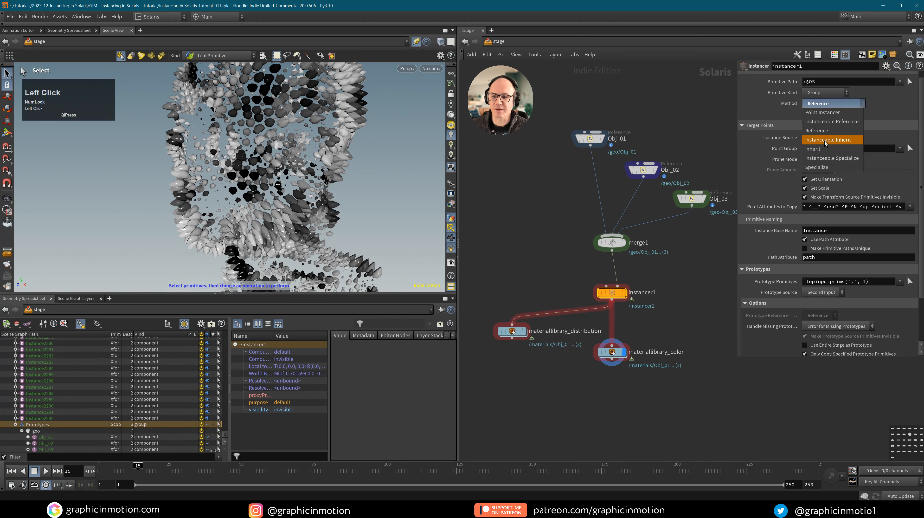
click(764, 109)
click(918, 66)
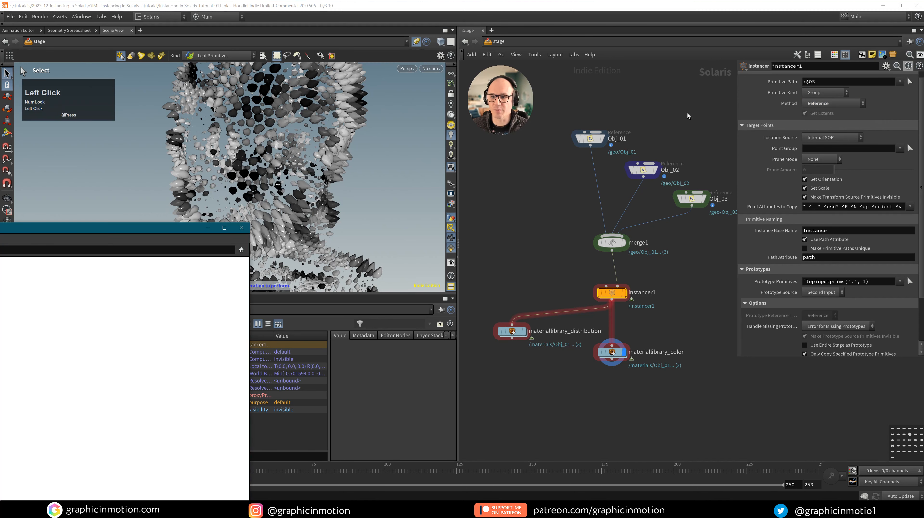
drag(154, 228, 609, 140)
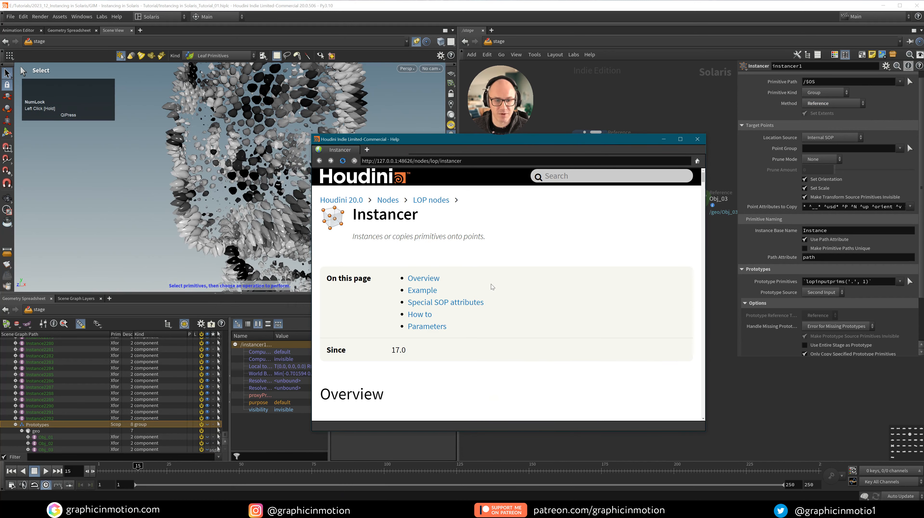
scroll(492, 291, down, 5)
scroll(492, 290, down, 10)
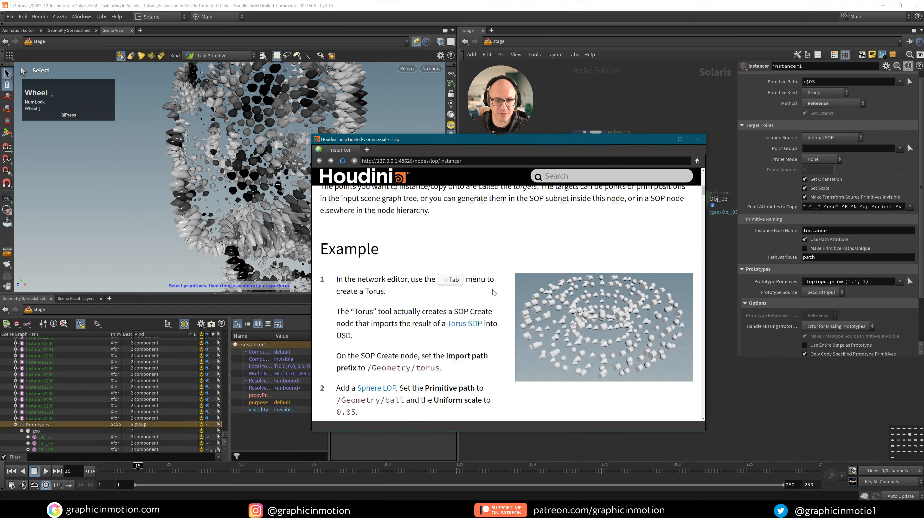
scroll(492, 290, down, 15)
scroll(492, 291, up, 6)
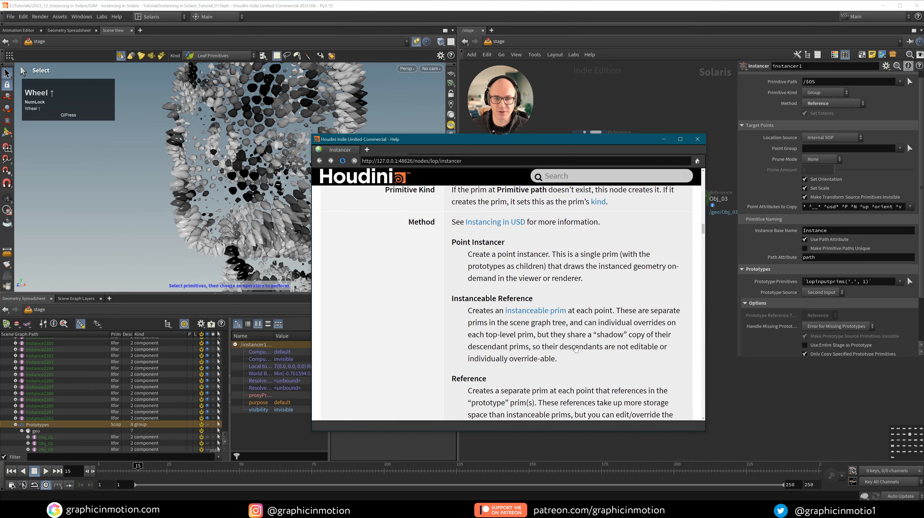
click(697, 139)
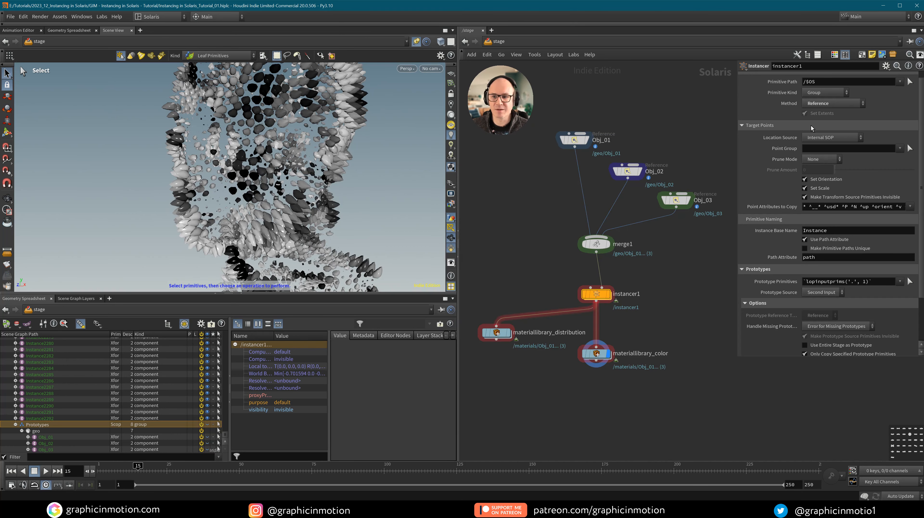
Set instancer1's method back to Point Instancer and scrub the timeline to frame 12.
click(824, 106)
click(826, 115)
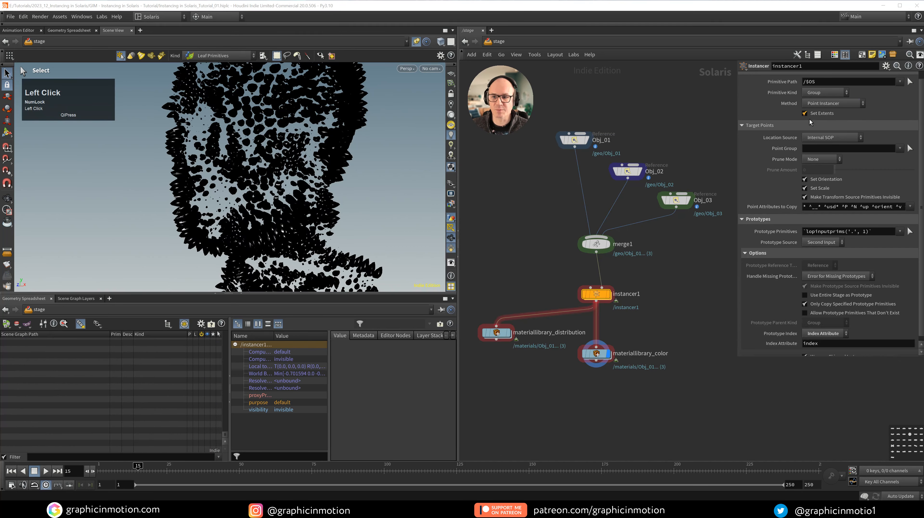
middle_drag(699, 250, 705, 270)
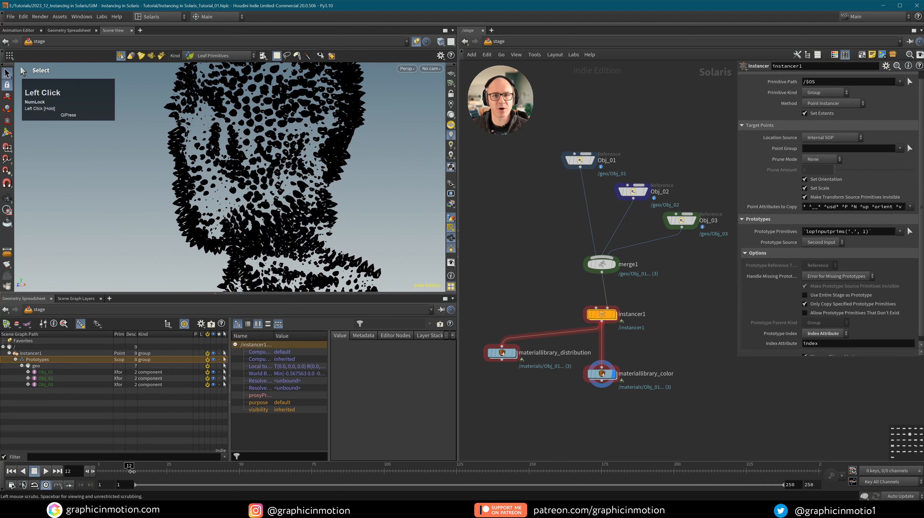
drag(138, 470, 133, 471)
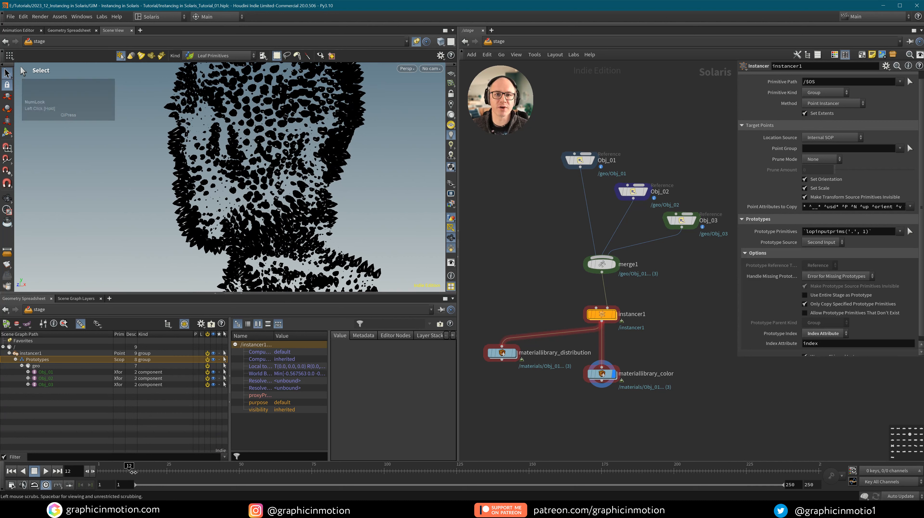